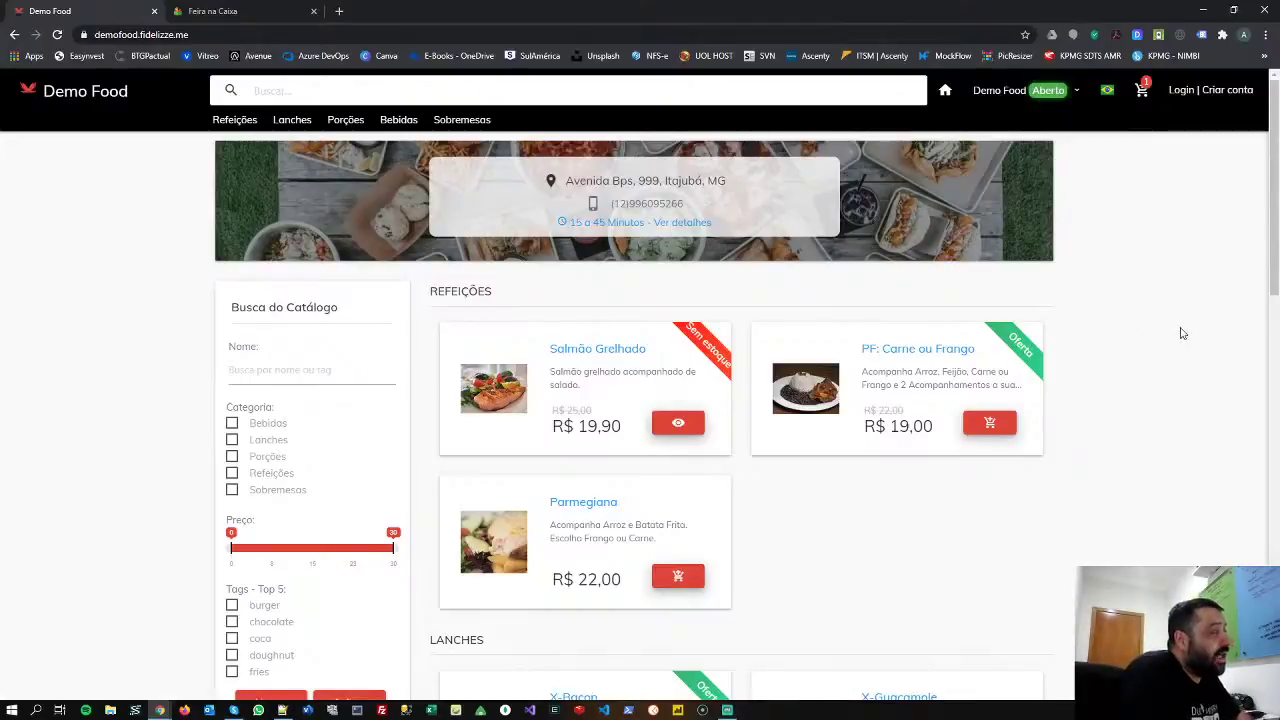
# - Open the login page from the 'Login | Criar conta' link in the Demo Food storefront header
pyautogui.click(1206, 90)
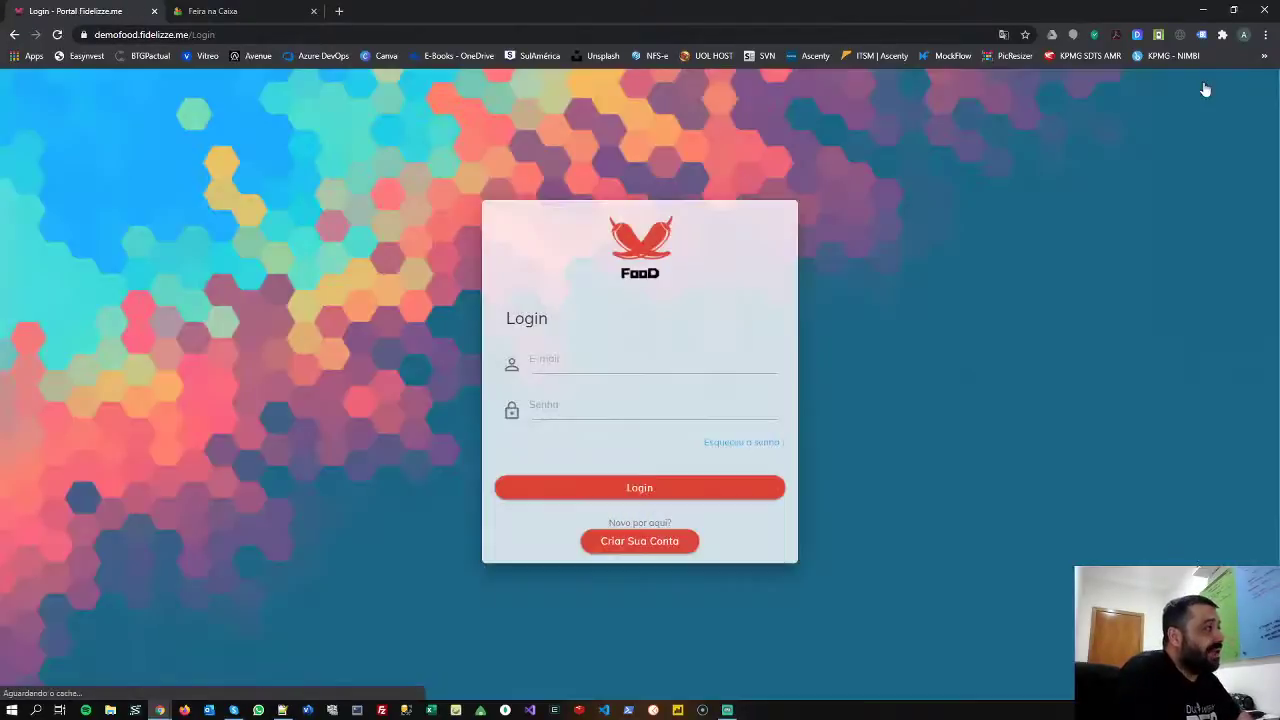
# - Log in to the Demo Food admin with the saved admin e-mail and its password
pyautogui.click(621, 362)
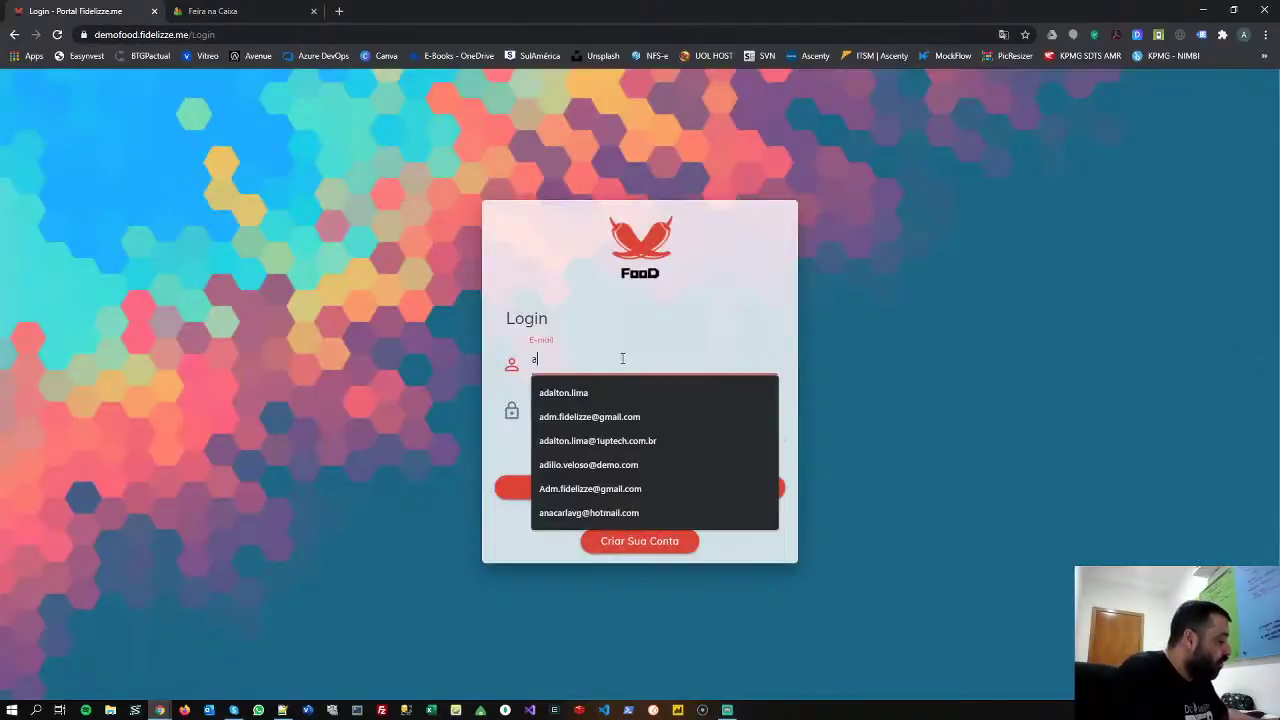
pyautogui.click(620, 420)
pyautogui.click(571, 408)
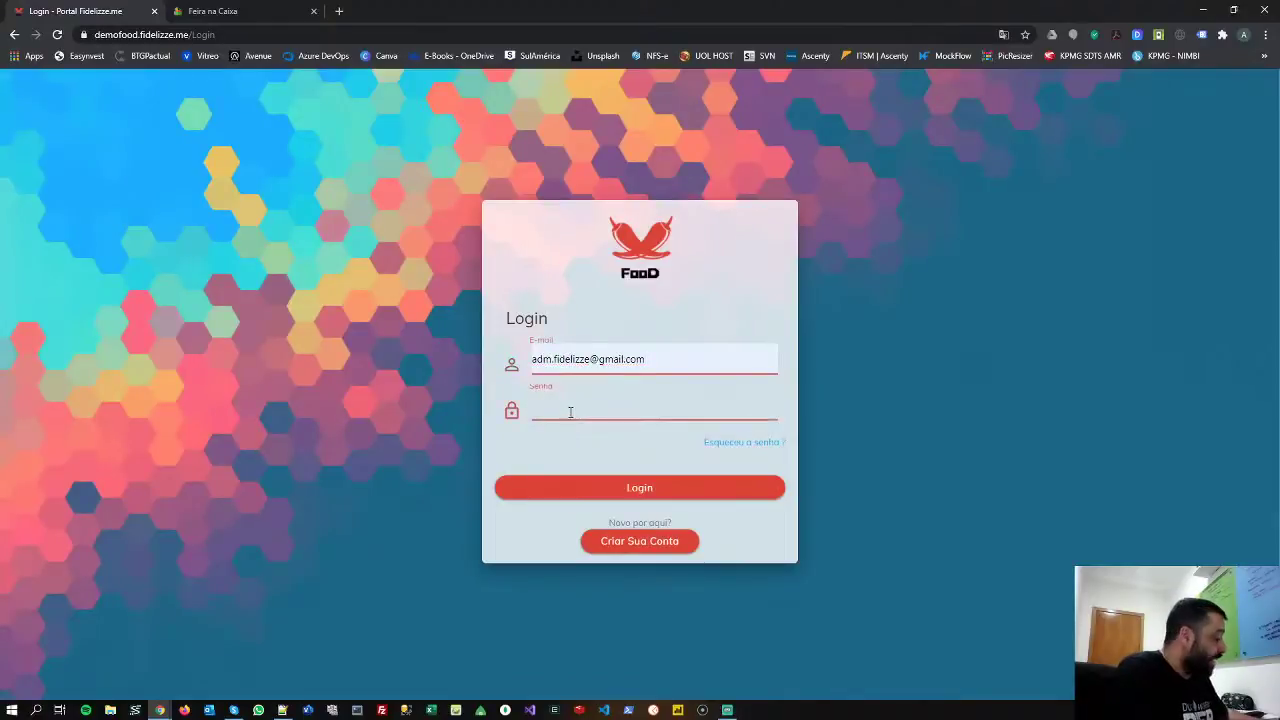
pyautogui.write('123')
pyautogui.click(647, 490)
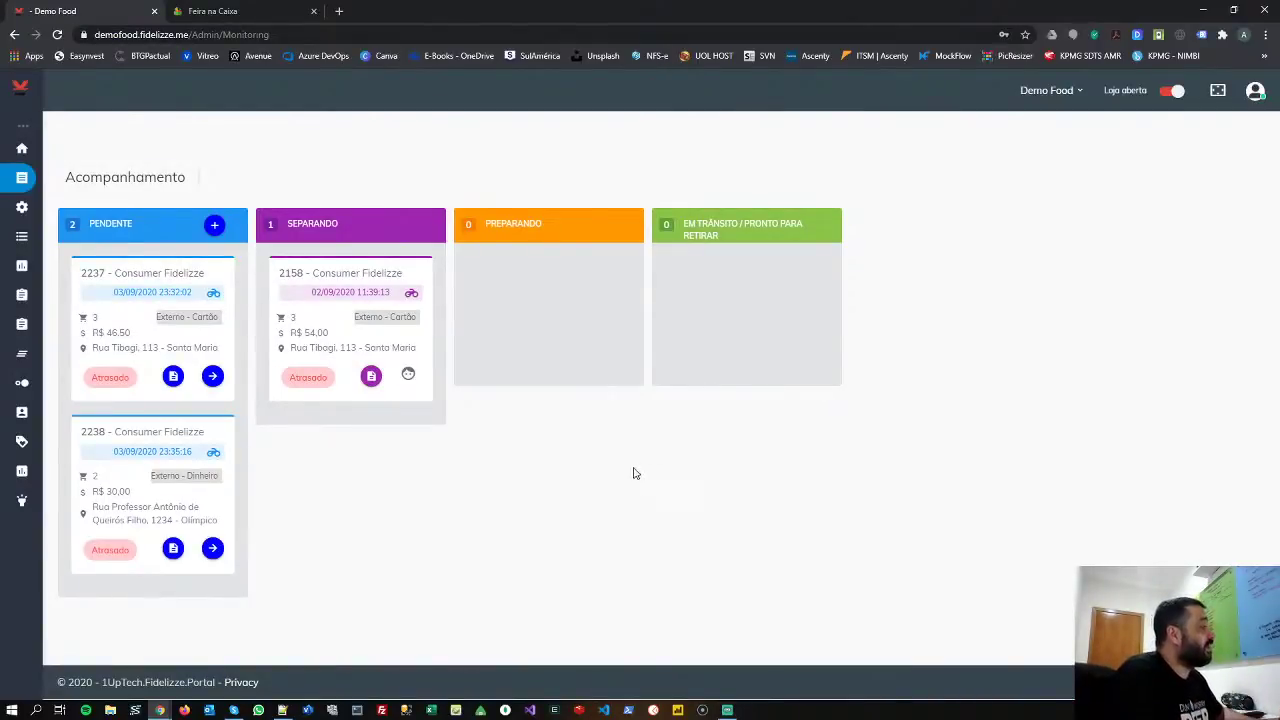
pyautogui.moveTo(20, 209)
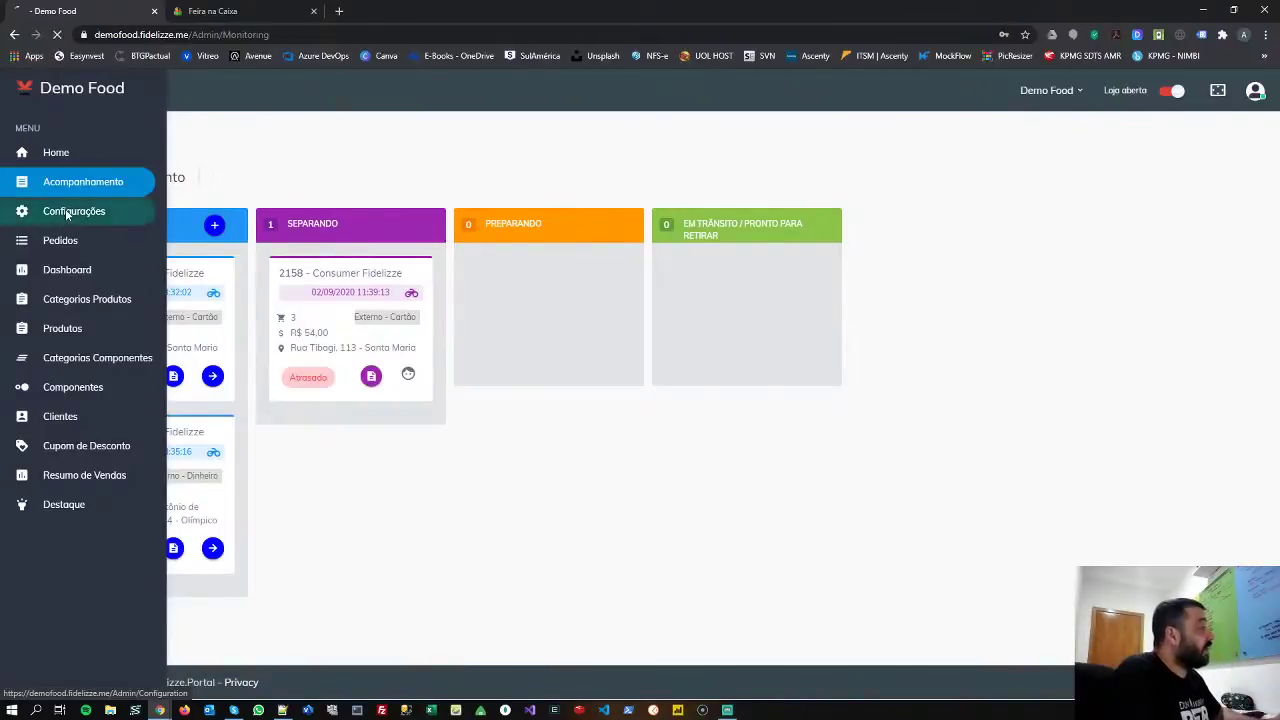
# - Under Configurações > Lojas, pick Demo Food and show its CONFIGURAÇÕES DE ENTREGA tab
pyautogui.click(62, 214)
pyautogui.scroll(-3, 661, 317)
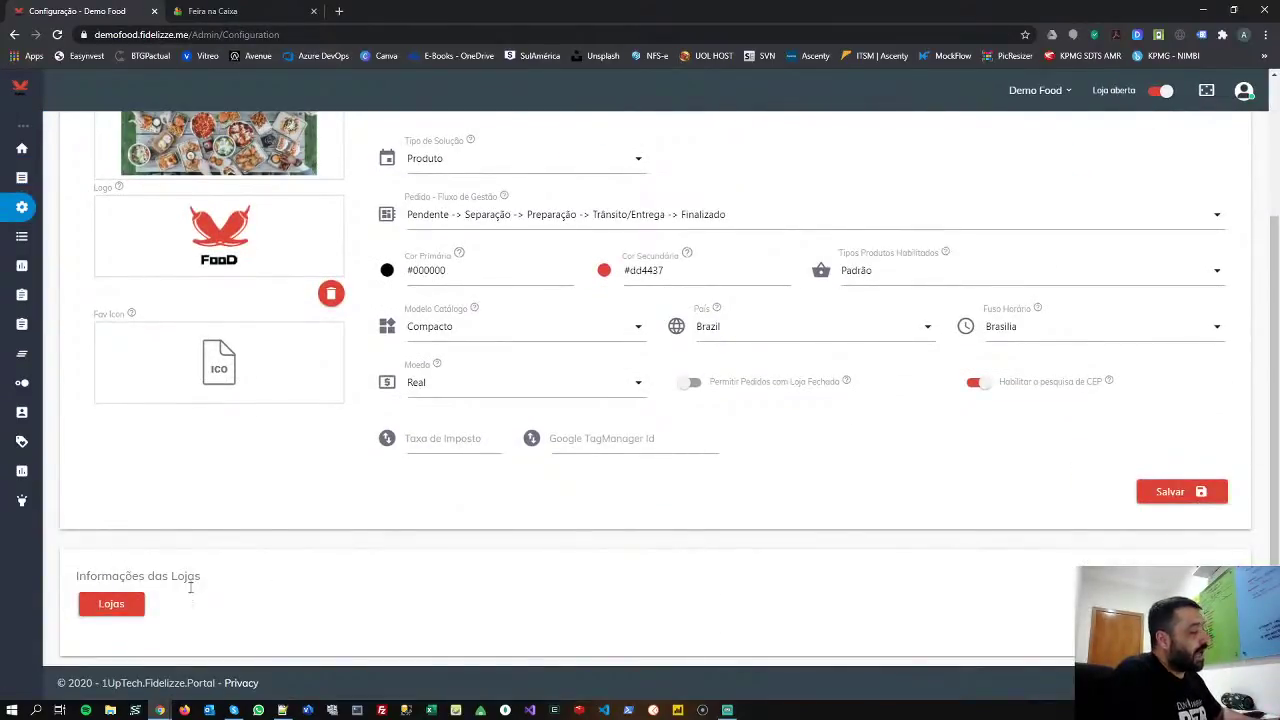
pyautogui.click(112, 605)
pyautogui.click(146, 633)
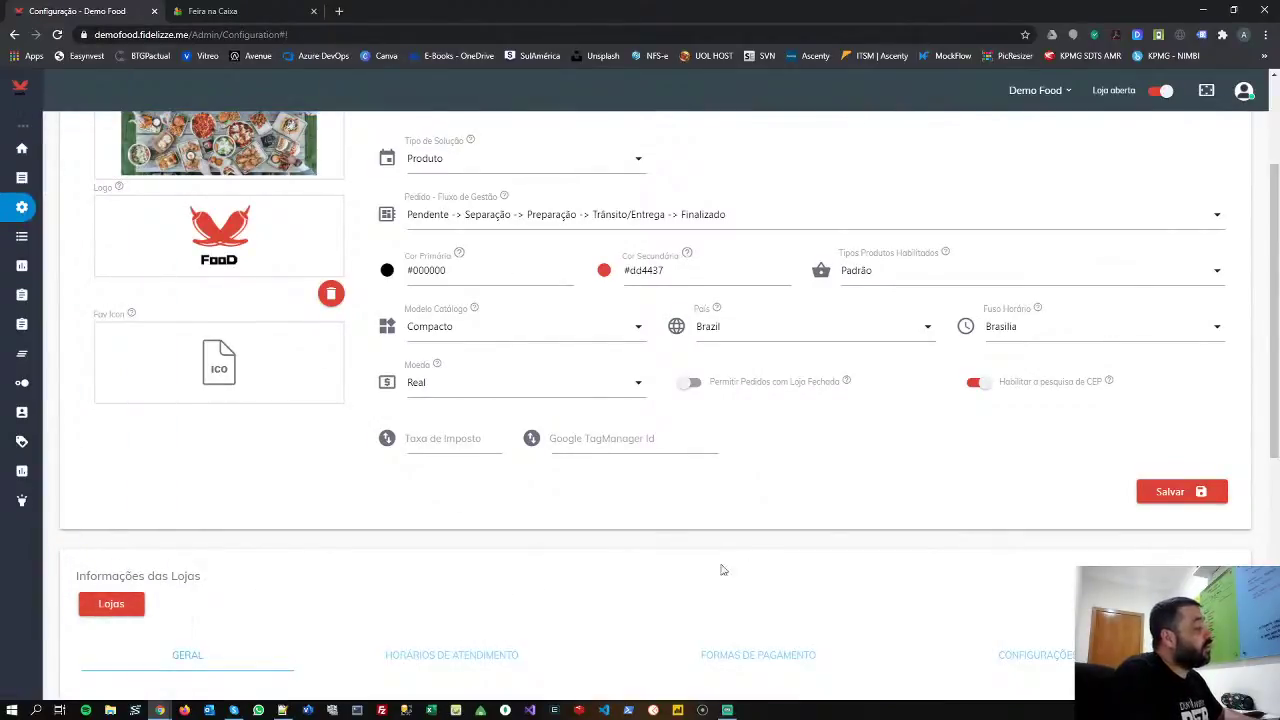
pyautogui.scroll(-4, 740, 560)
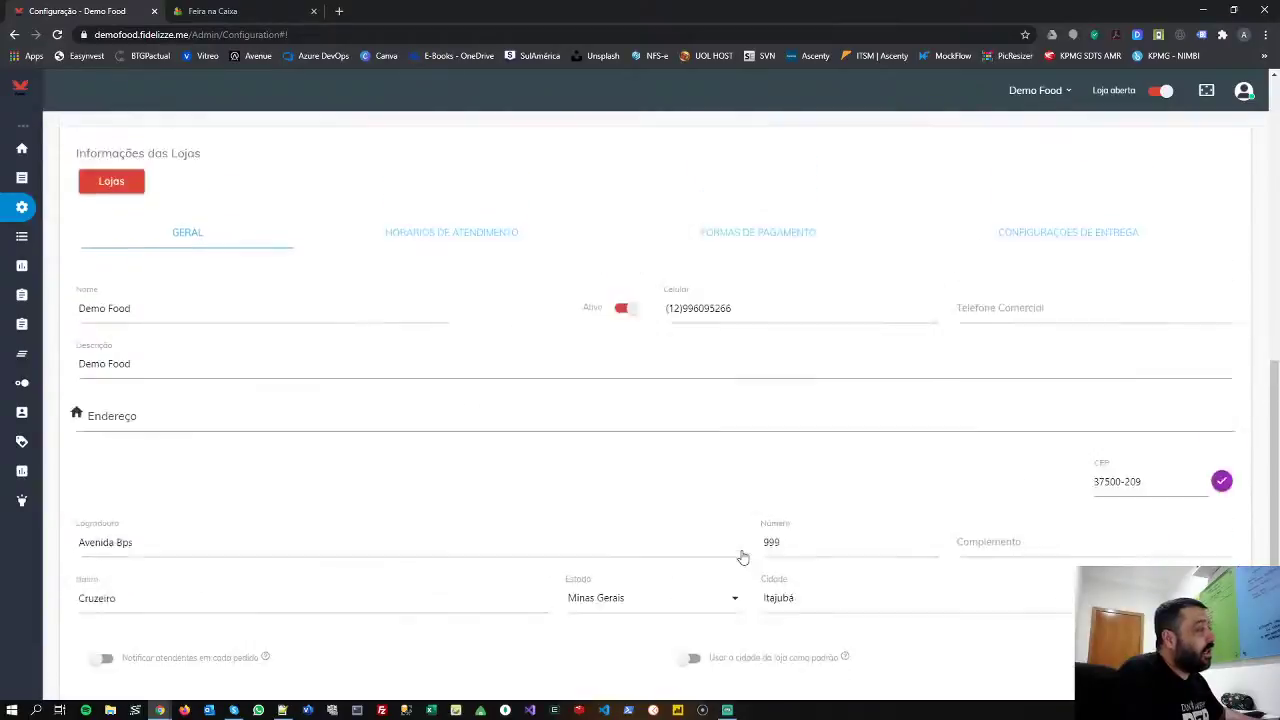
pyautogui.scroll(1, 1179, 357)
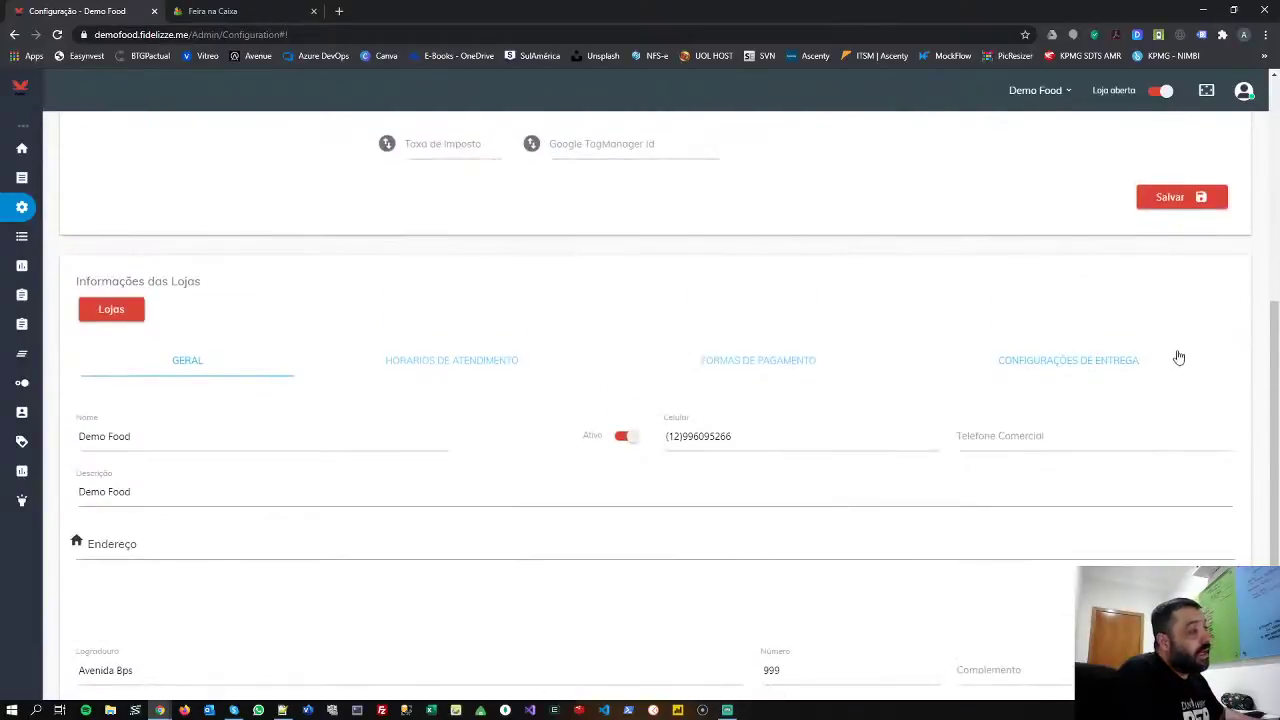
pyautogui.click(1055, 373)
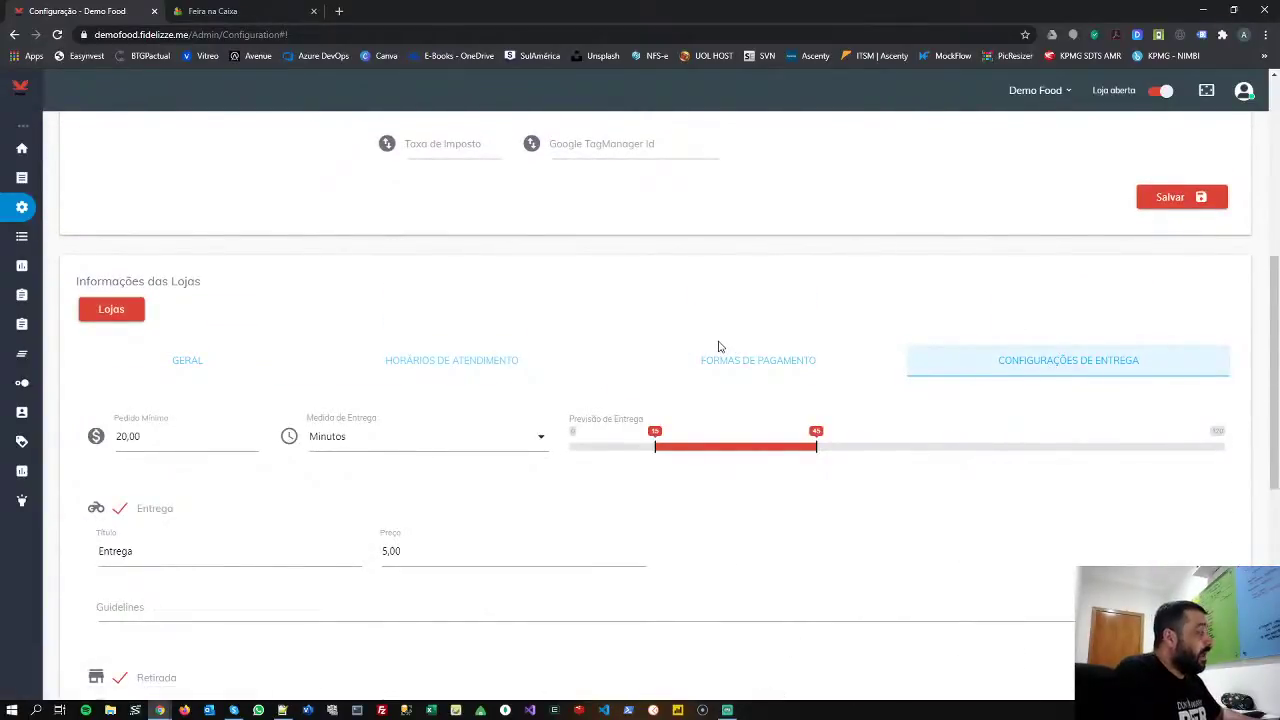
pyautogui.scroll(-1, 718, 346)
pyautogui.scroll(-2, 718, 346)
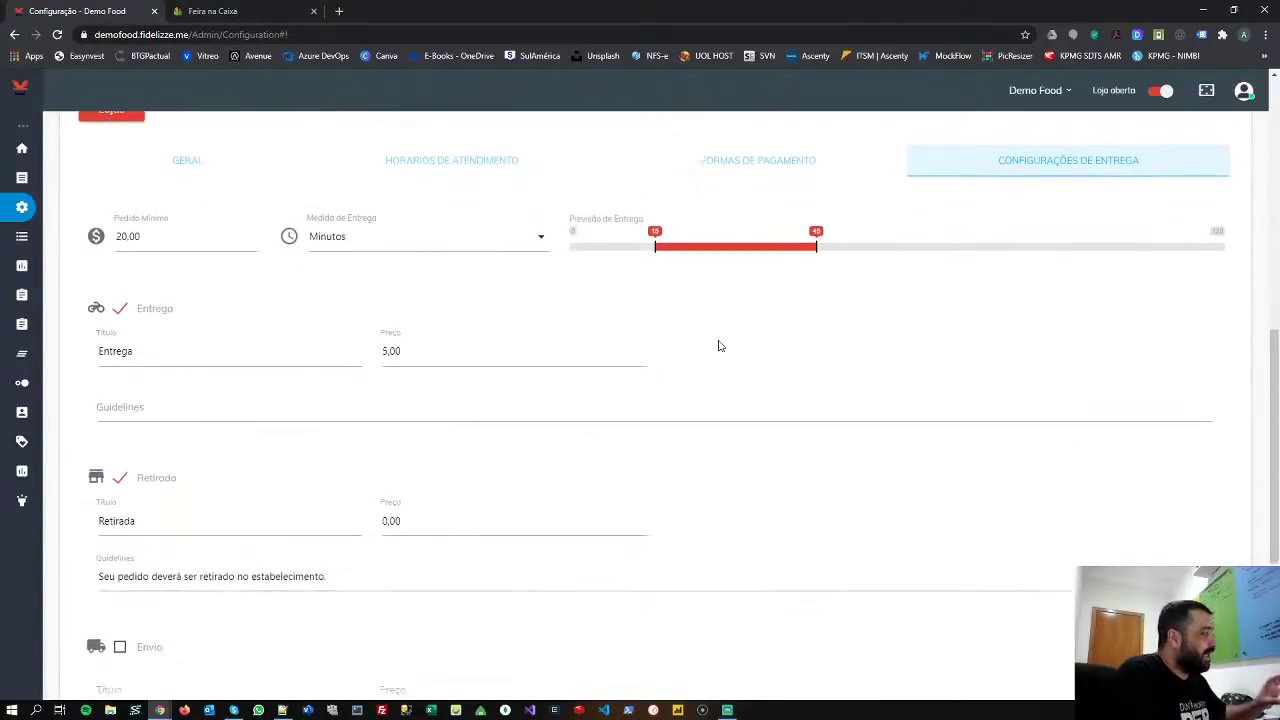
pyautogui.scroll(1, 718, 346)
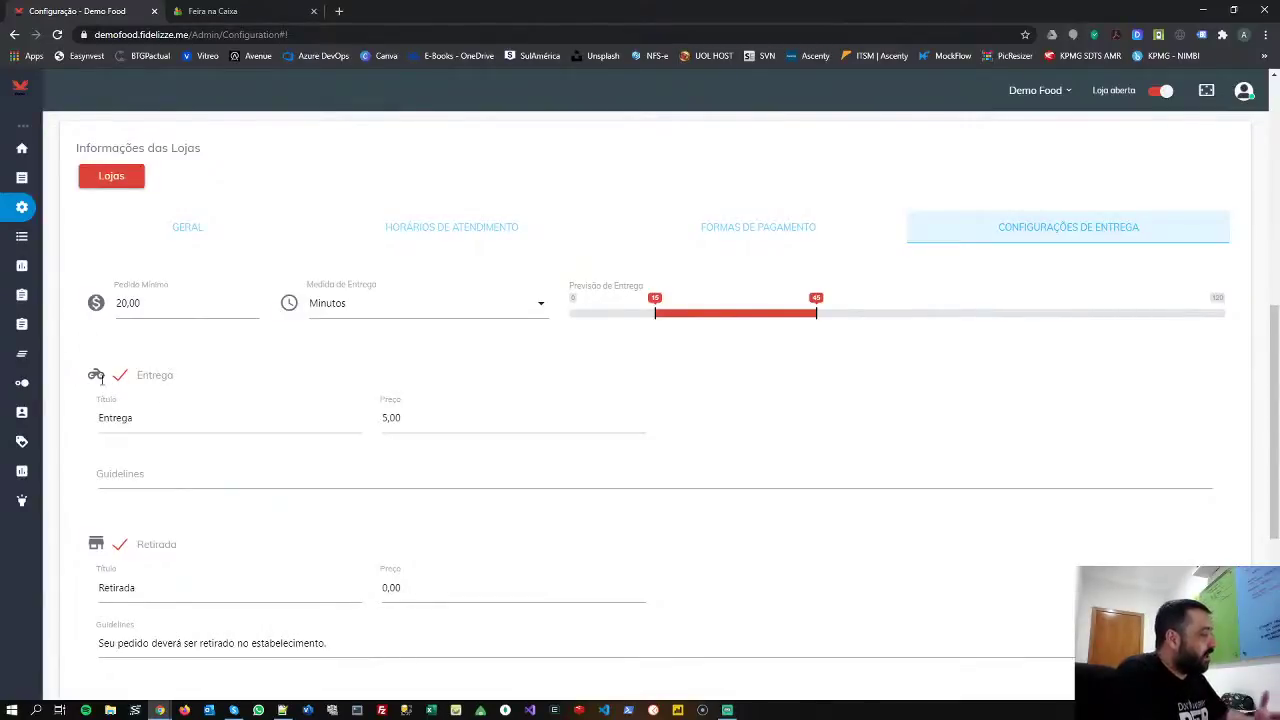
pyautogui.click(104, 480)
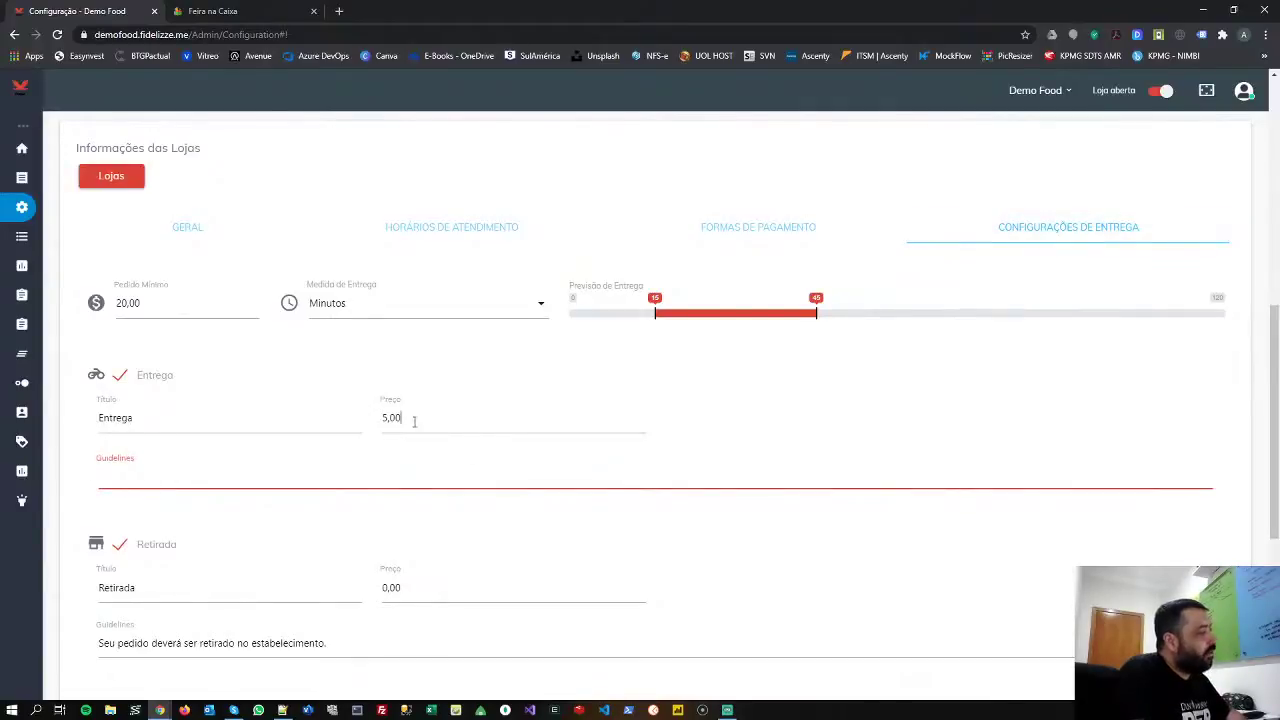
pyautogui.moveTo(412, 419); pyautogui.dragTo(378, 418)
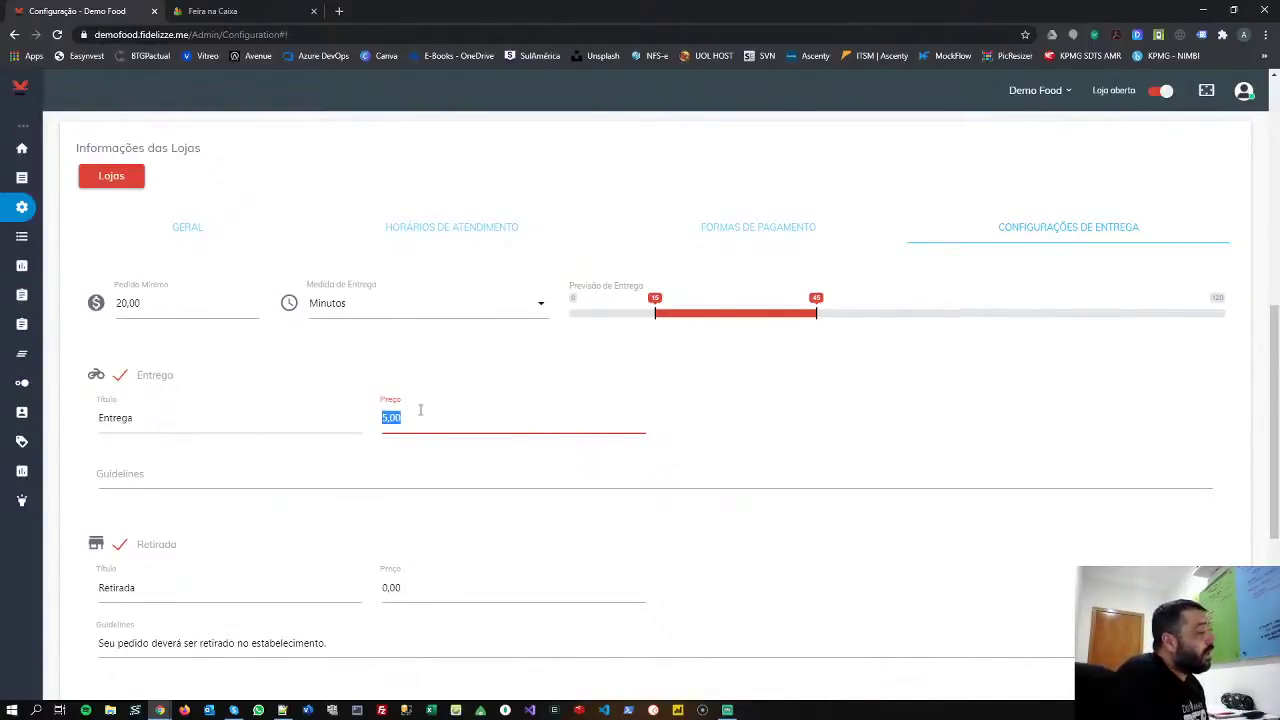
pyautogui.scroll(-4, 418, 407)
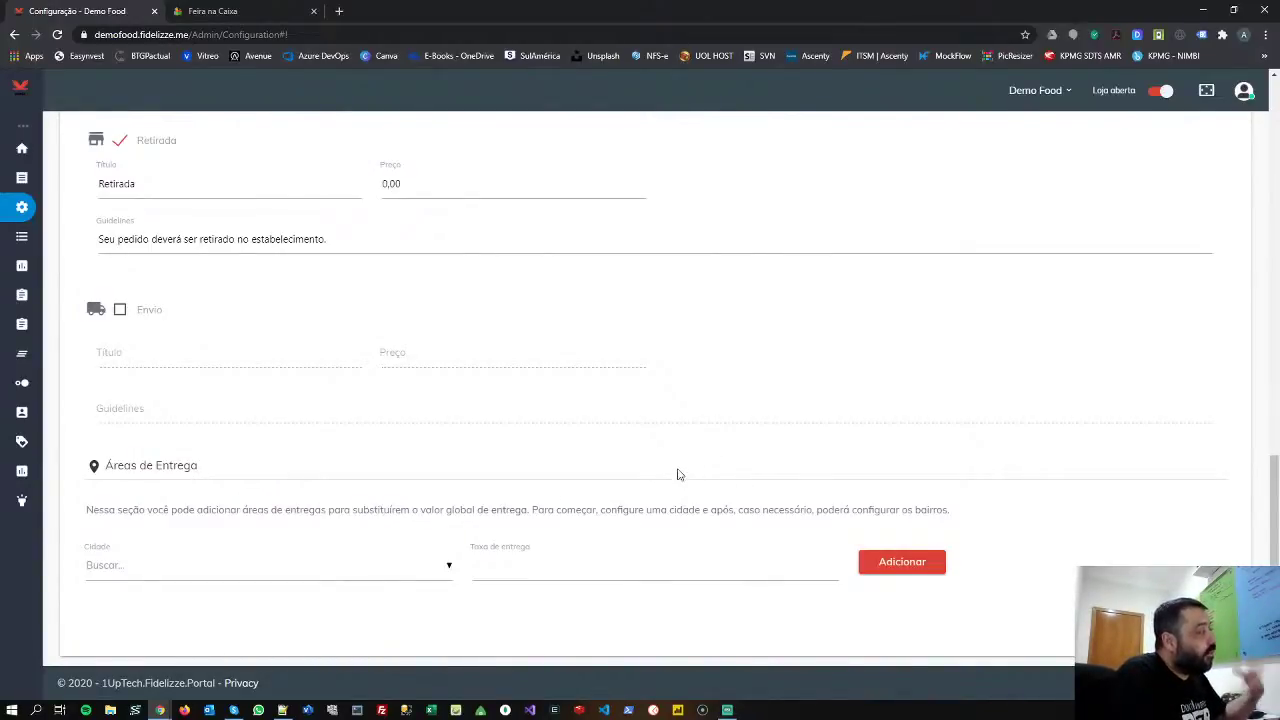
pyautogui.scroll(10, 680, 470)
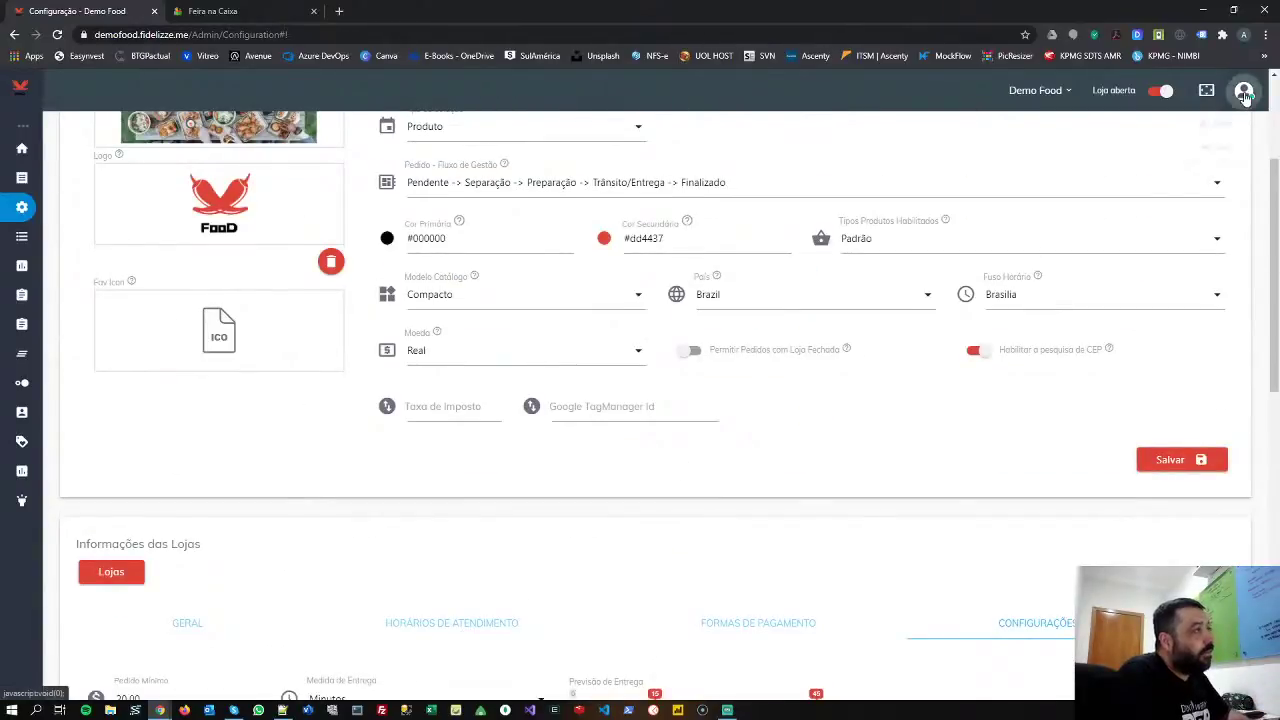
# - Log out of the admin account and go back to the Demo Food storefront via the Food logo
pyautogui.click(1246, 92)
pyautogui.click(1200, 162)
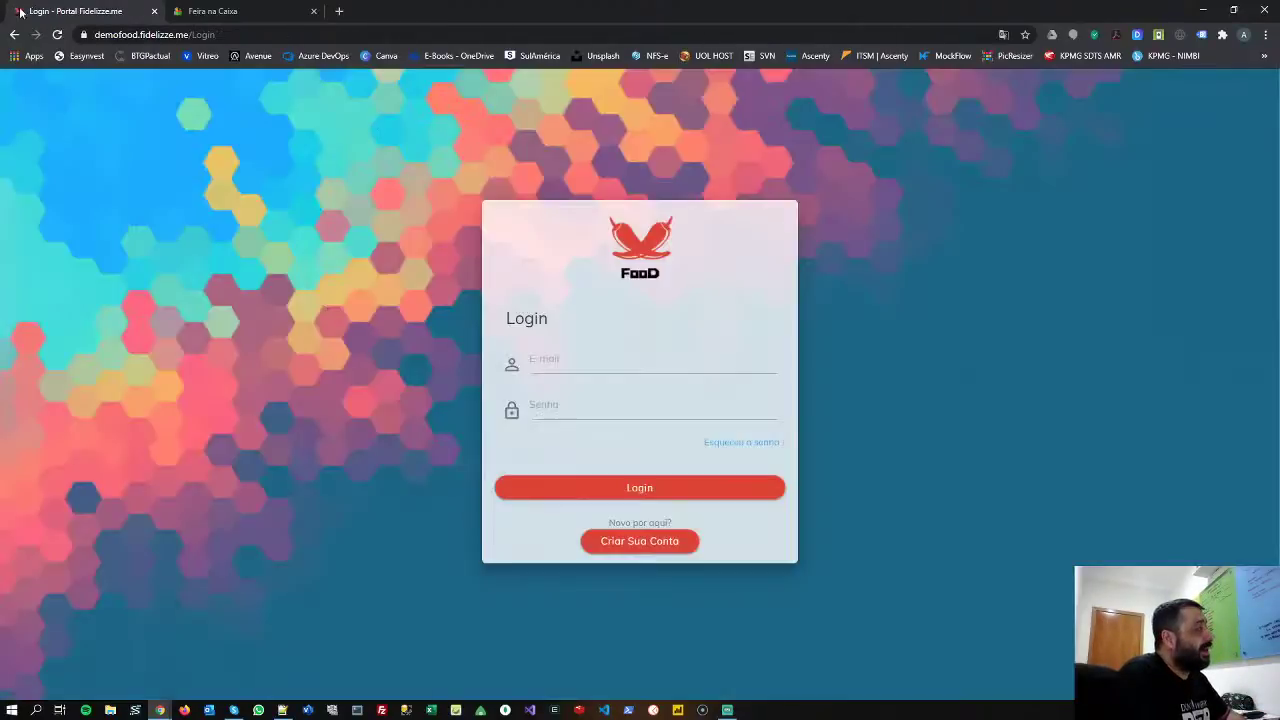
pyautogui.click(543, 364)
pyautogui.click(568, 363)
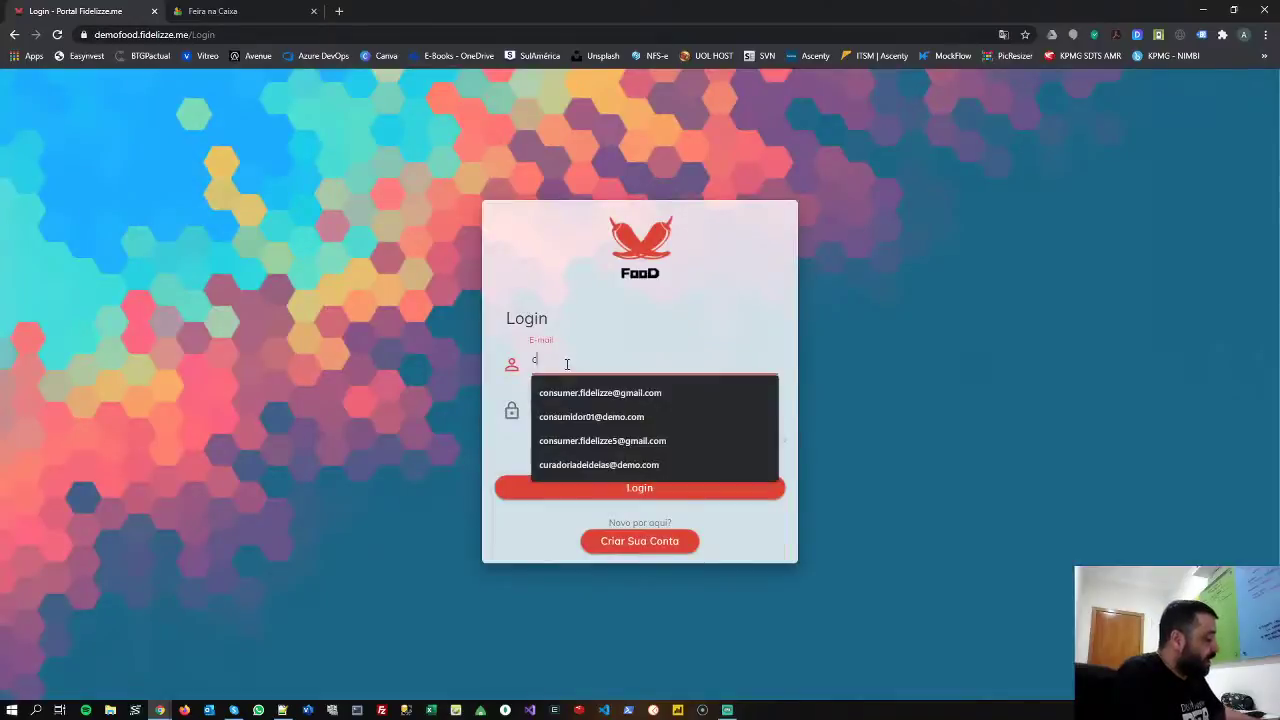
pyautogui.click(847, 242)
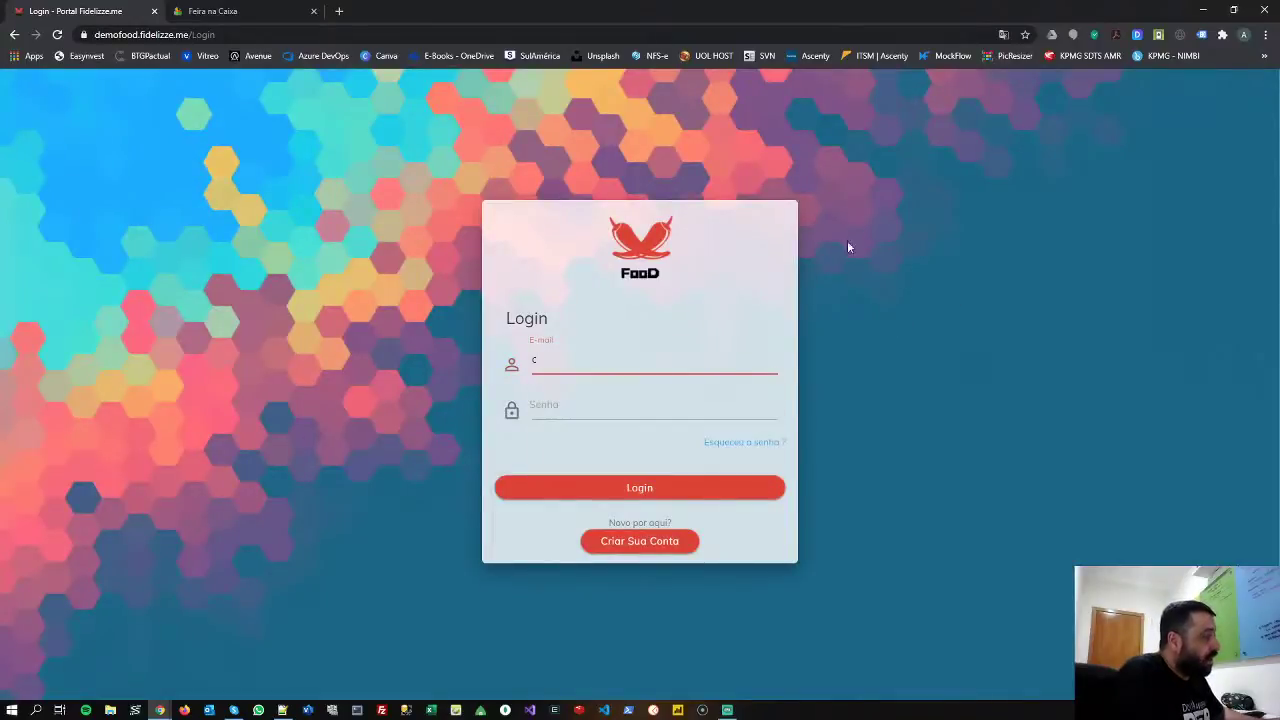
pyautogui.click(649, 247)
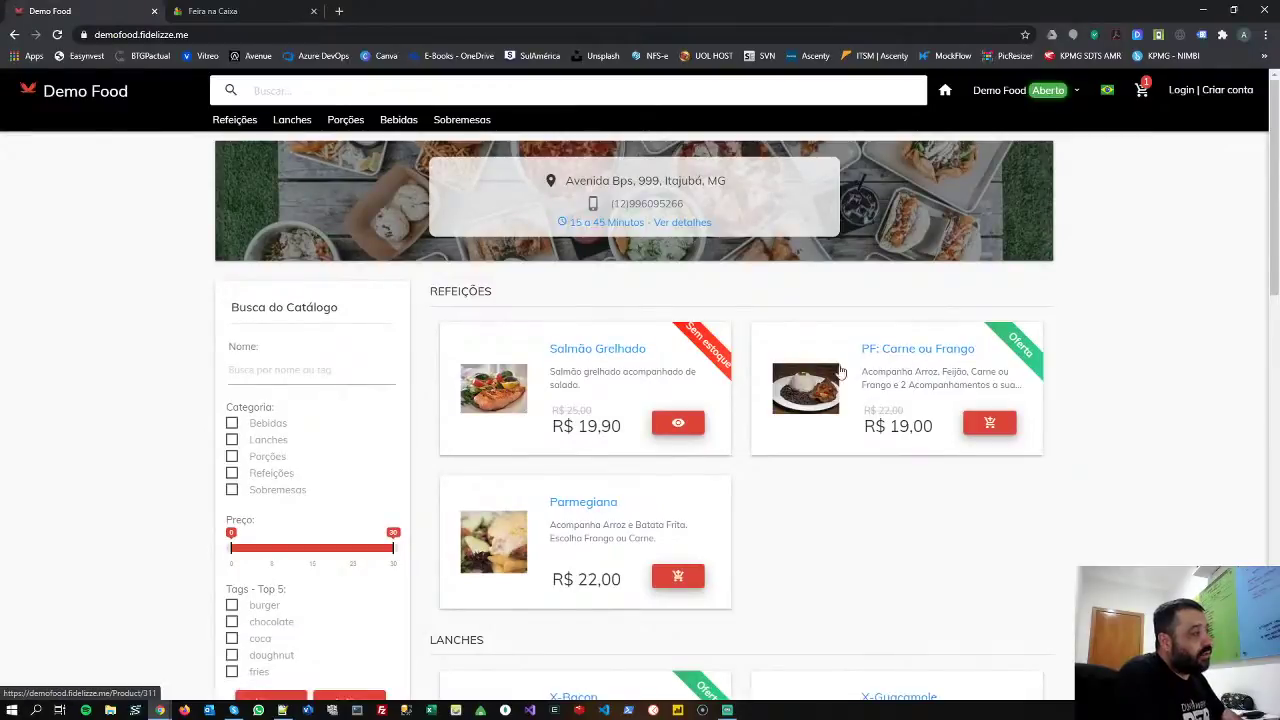
# - Put 2 × PF: Carne ou Frango (Contra Filé, Ovo Frito, Farofa) in the cart and go to the cart
pyautogui.click(993, 425)
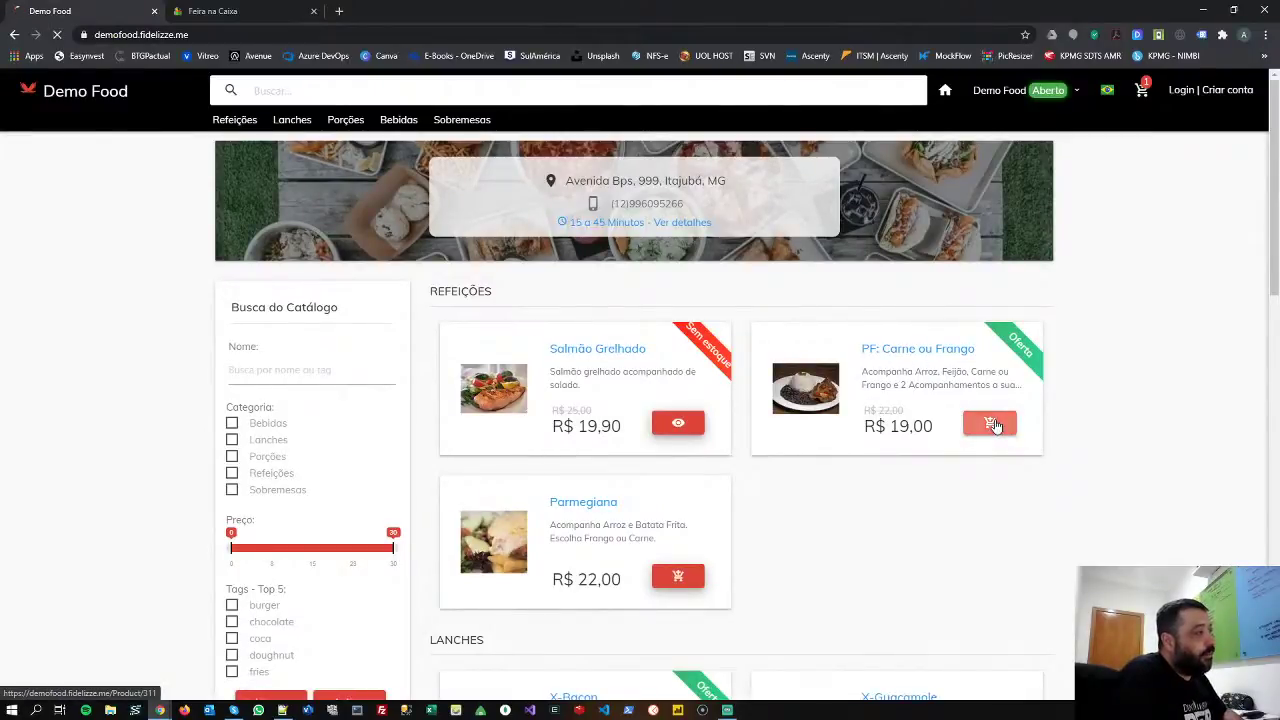
pyautogui.click(871, 228)
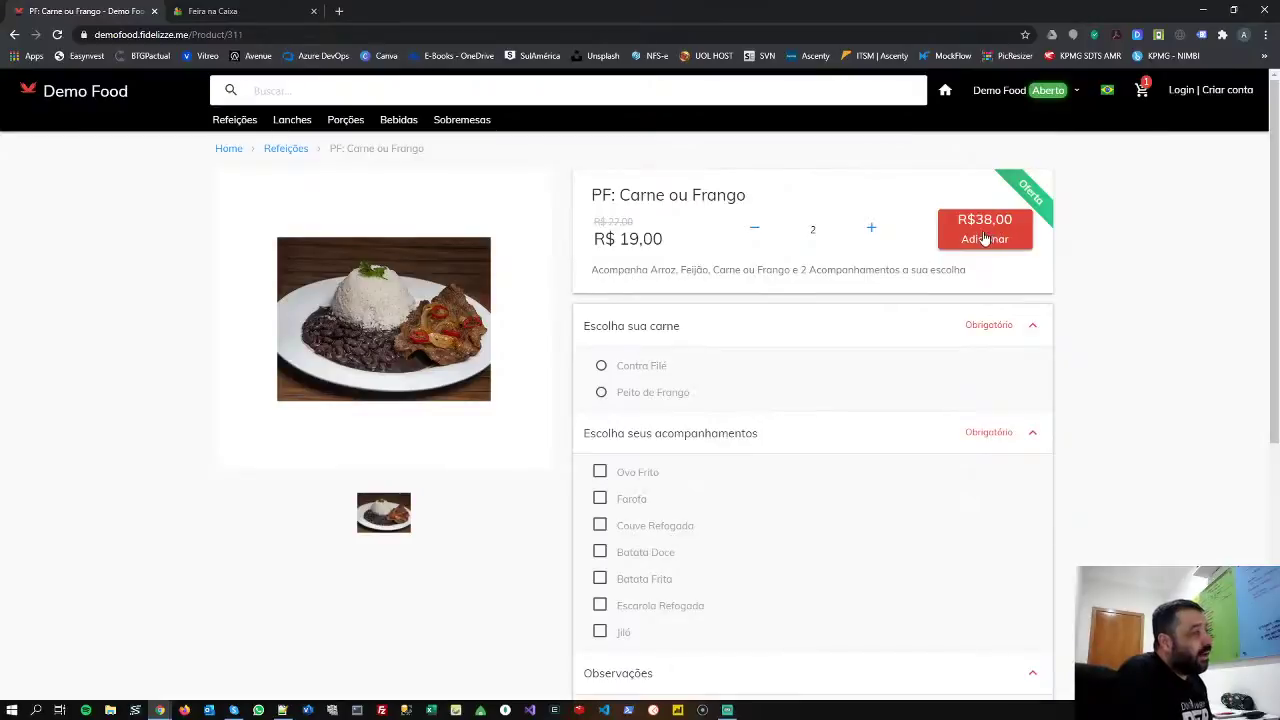
pyautogui.click(984, 238)
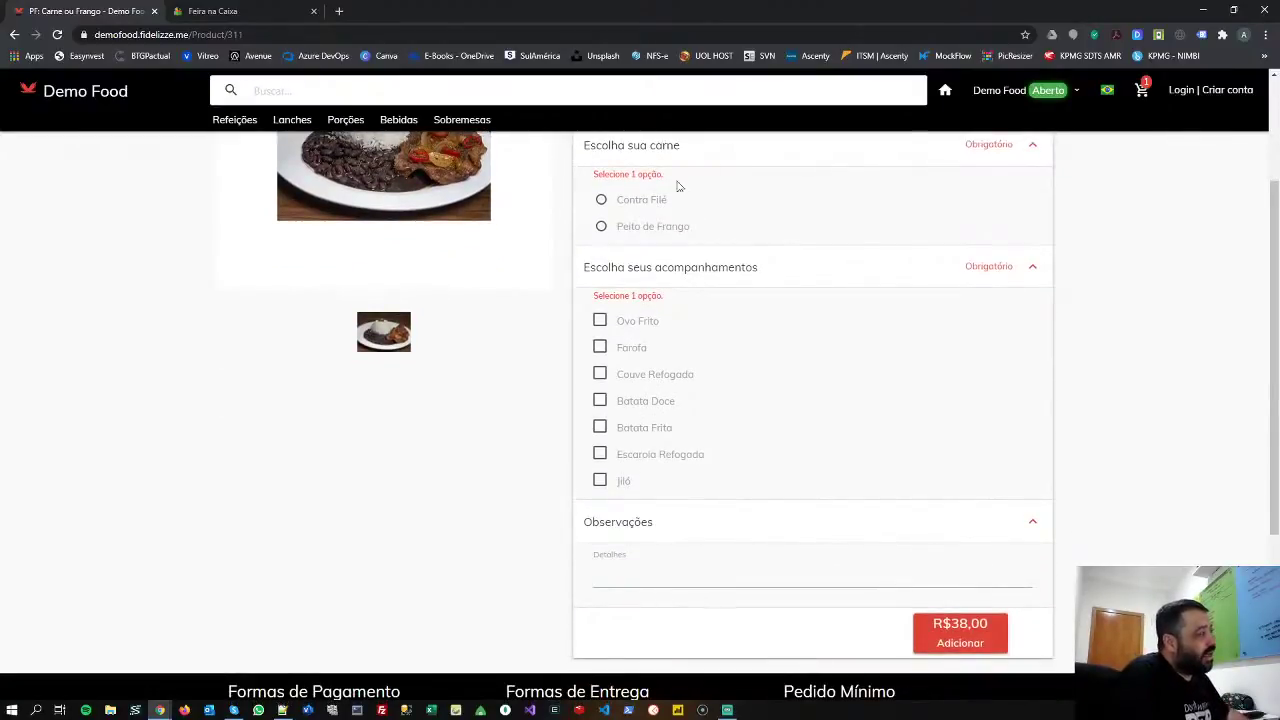
pyautogui.click(646, 204)
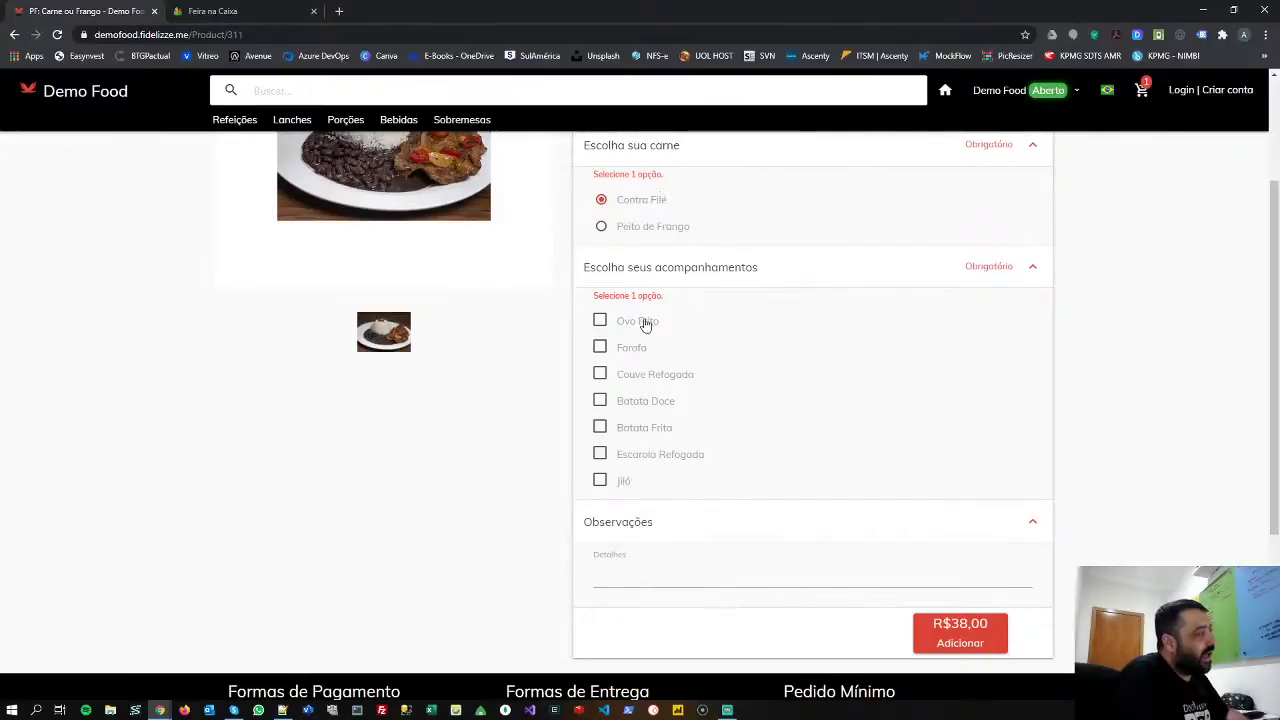
pyautogui.click(643, 323)
pyautogui.click(634, 352)
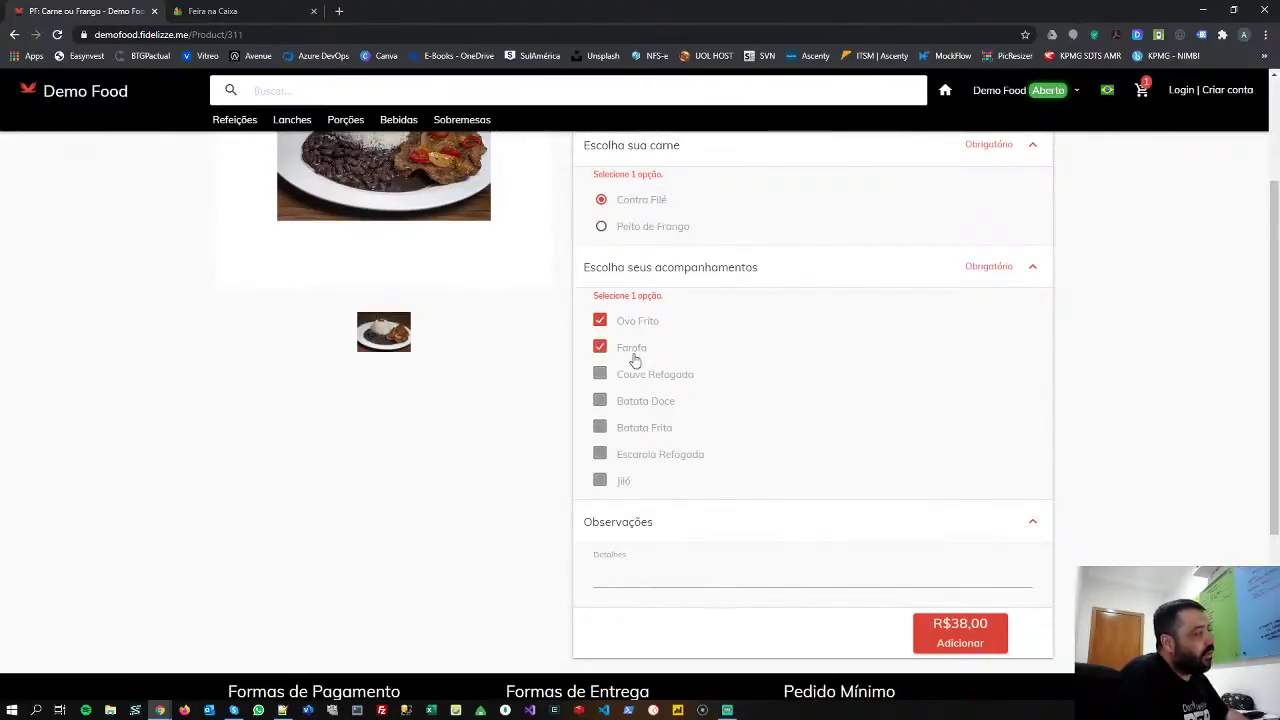
pyautogui.click(977, 636)
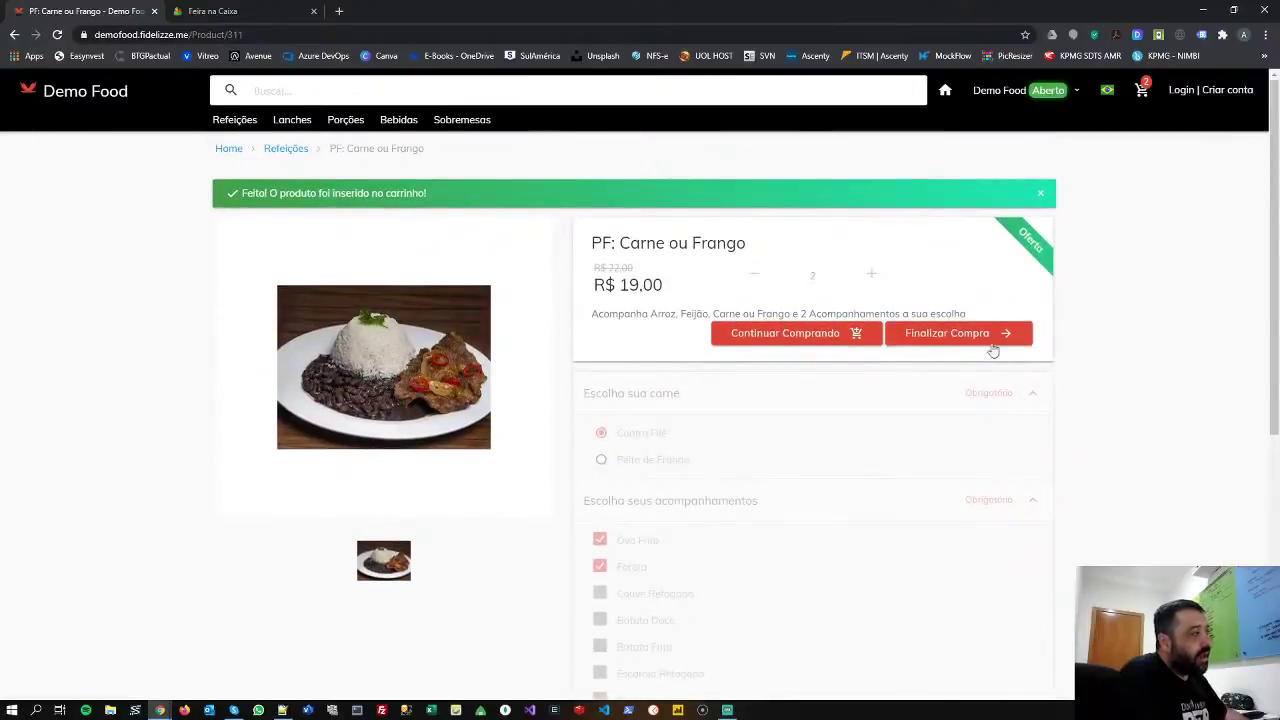
pyautogui.click(989, 341)
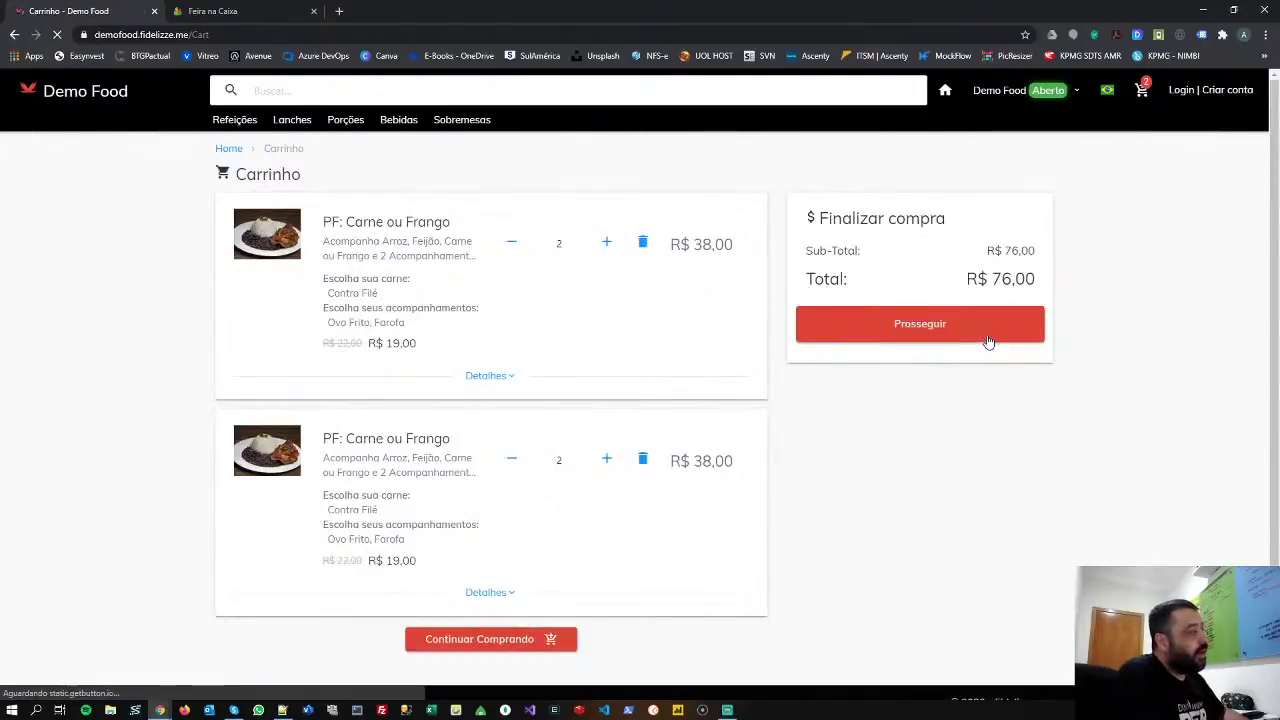
# - Delete one PF line from the cart, then proceed and log in with the customer's saved e-mail and password
pyautogui.click(643, 244)
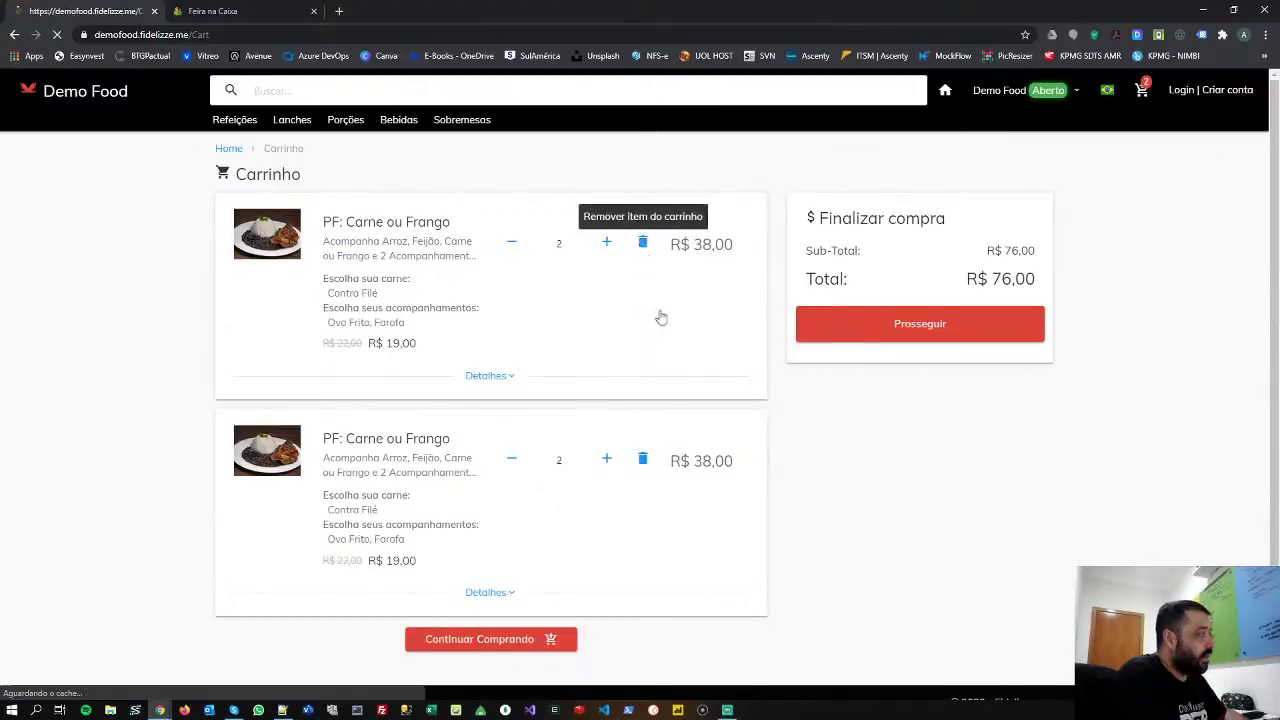
pyautogui.click(911, 325)
pyautogui.click(549, 367)
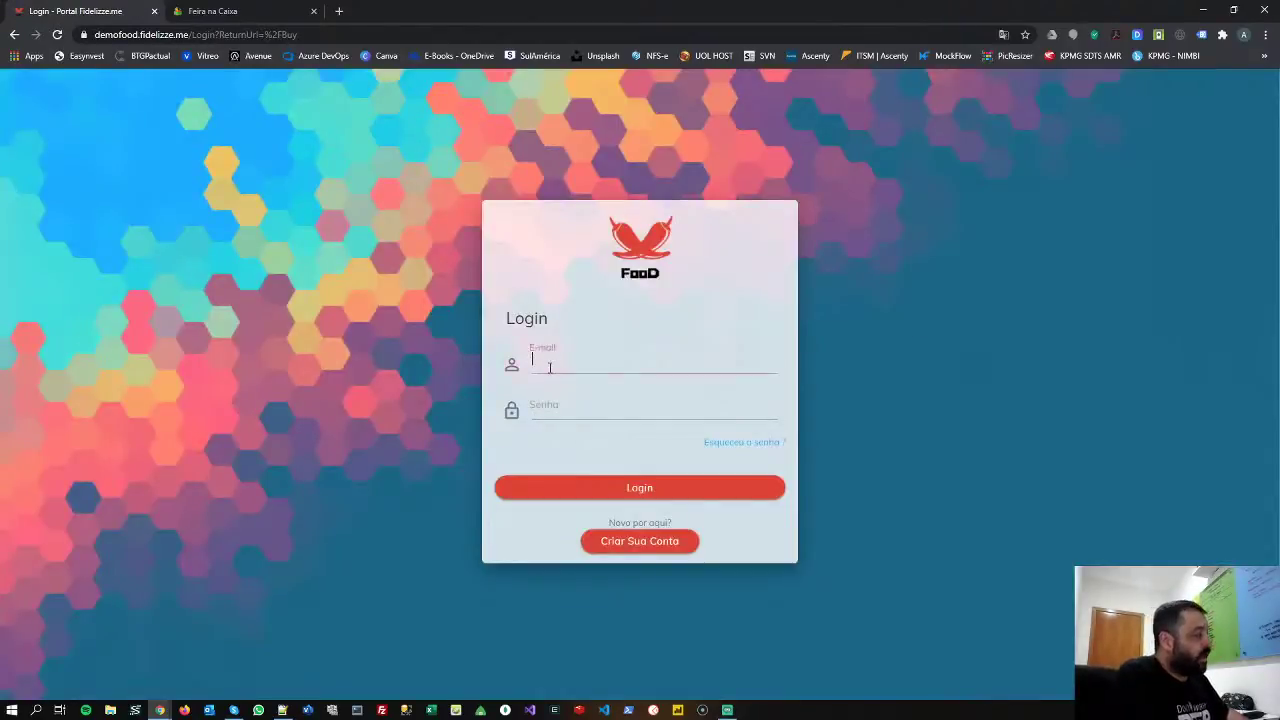
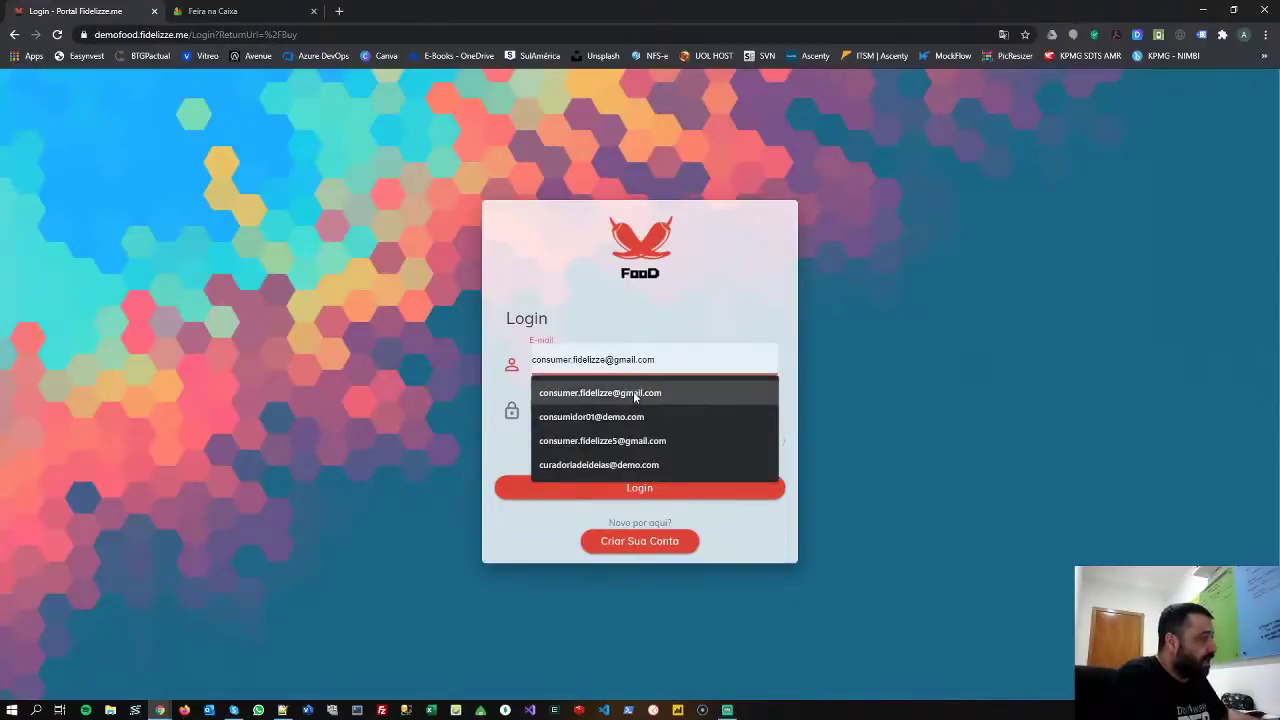
pyautogui.click(634, 393)
pyautogui.click(586, 406)
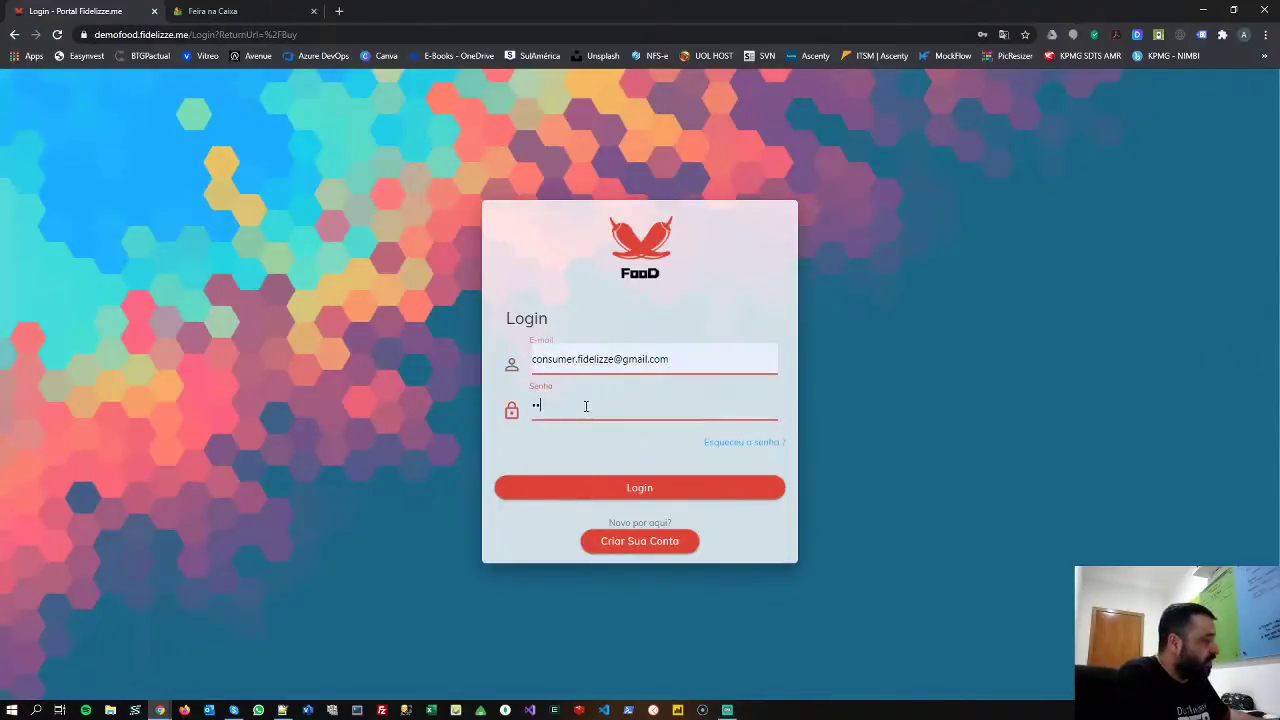
pyautogui.click(623, 494)
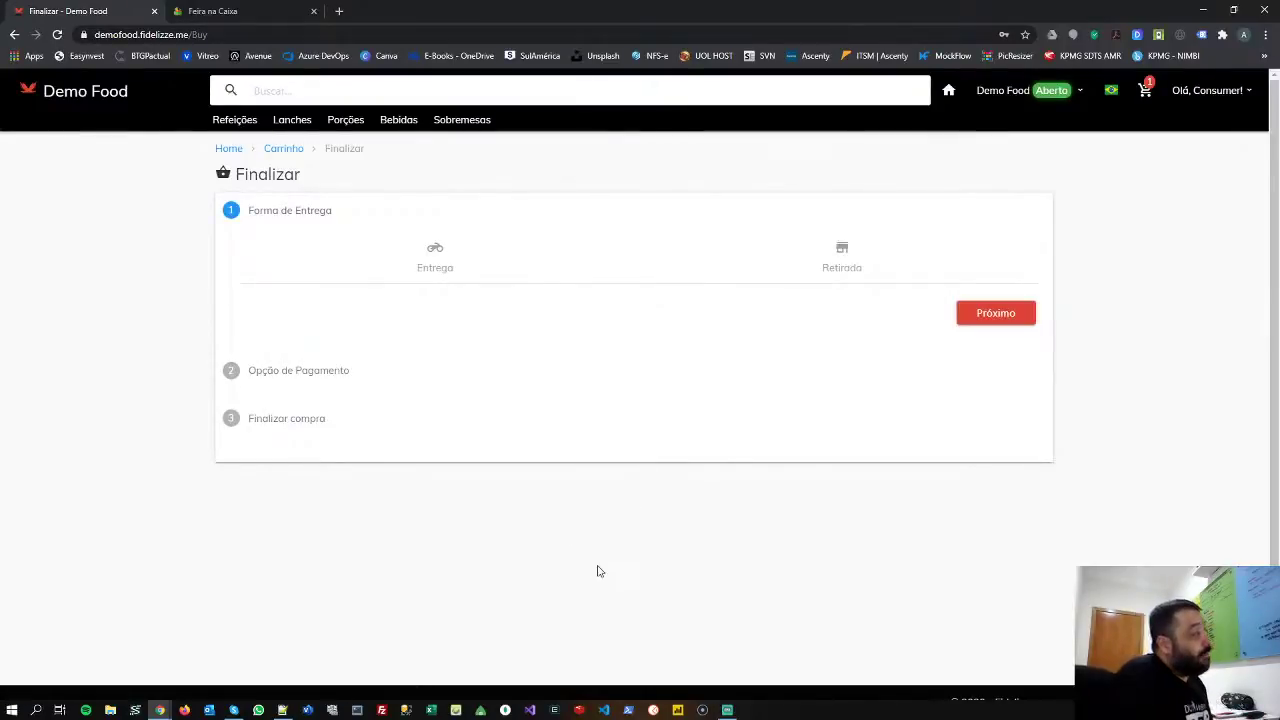
# - Choose Entrega, pay cash to the seller (Com o Vendedor, Dinheiro), and place the R$ 43,00 order
pyautogui.click(447, 263)
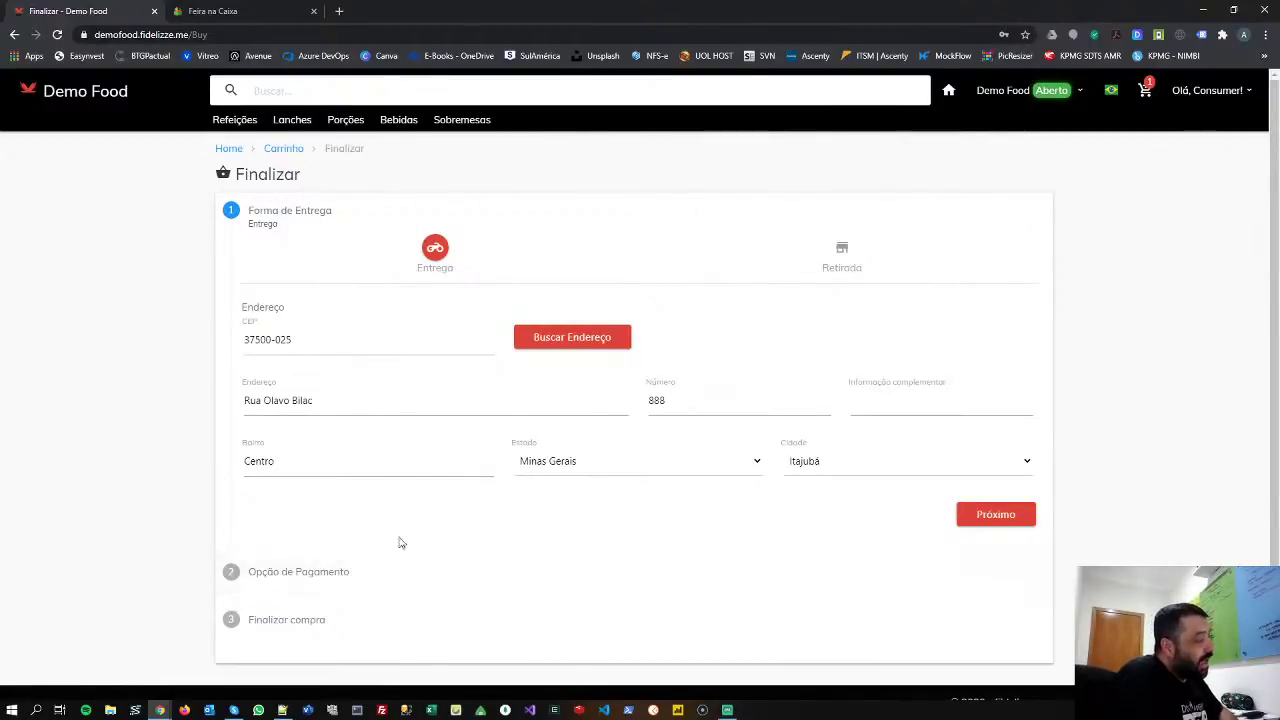
pyautogui.click(1000, 516)
pyautogui.click(434, 294)
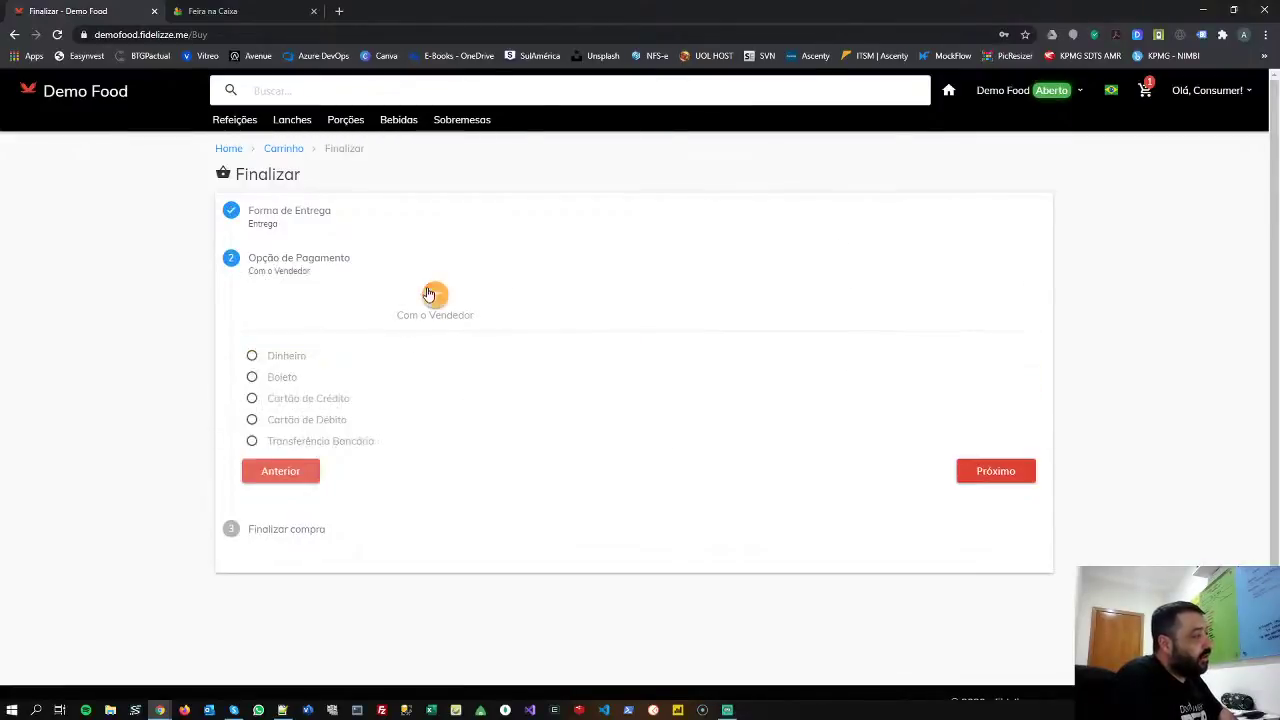
pyautogui.click(290, 360)
pyautogui.click(1000, 471)
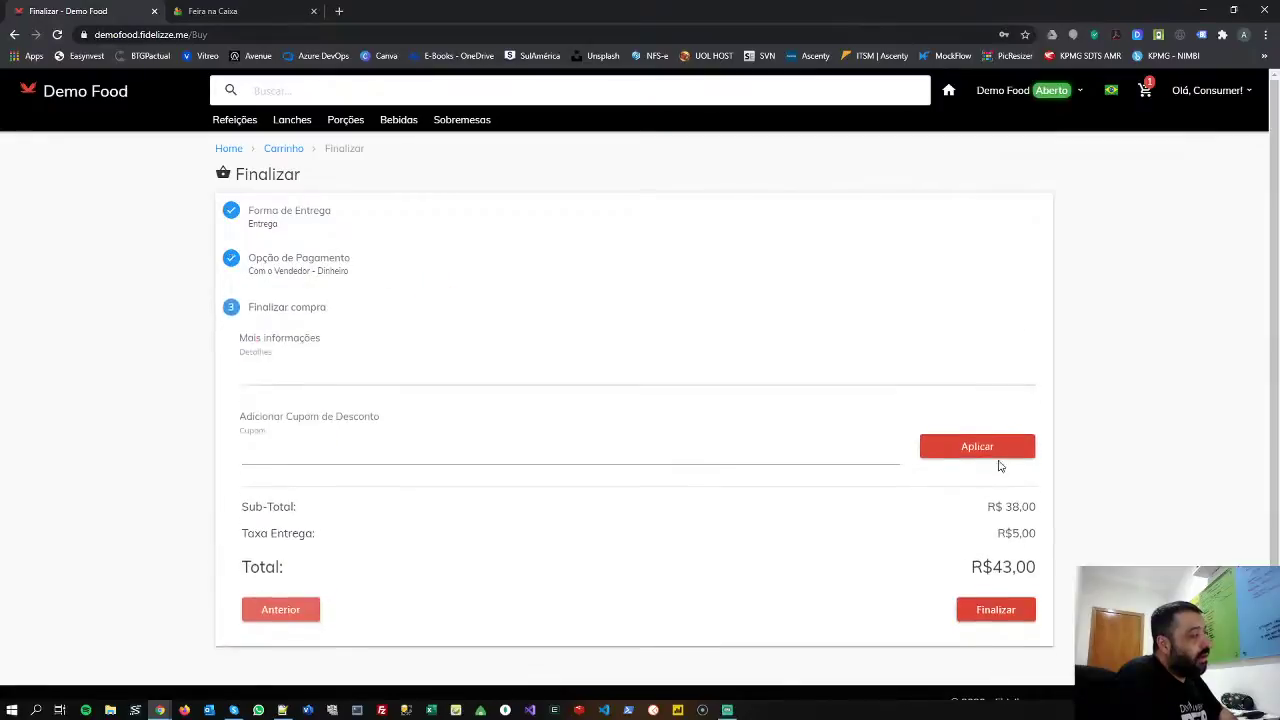
pyautogui.scroll(-1, 900, 400)
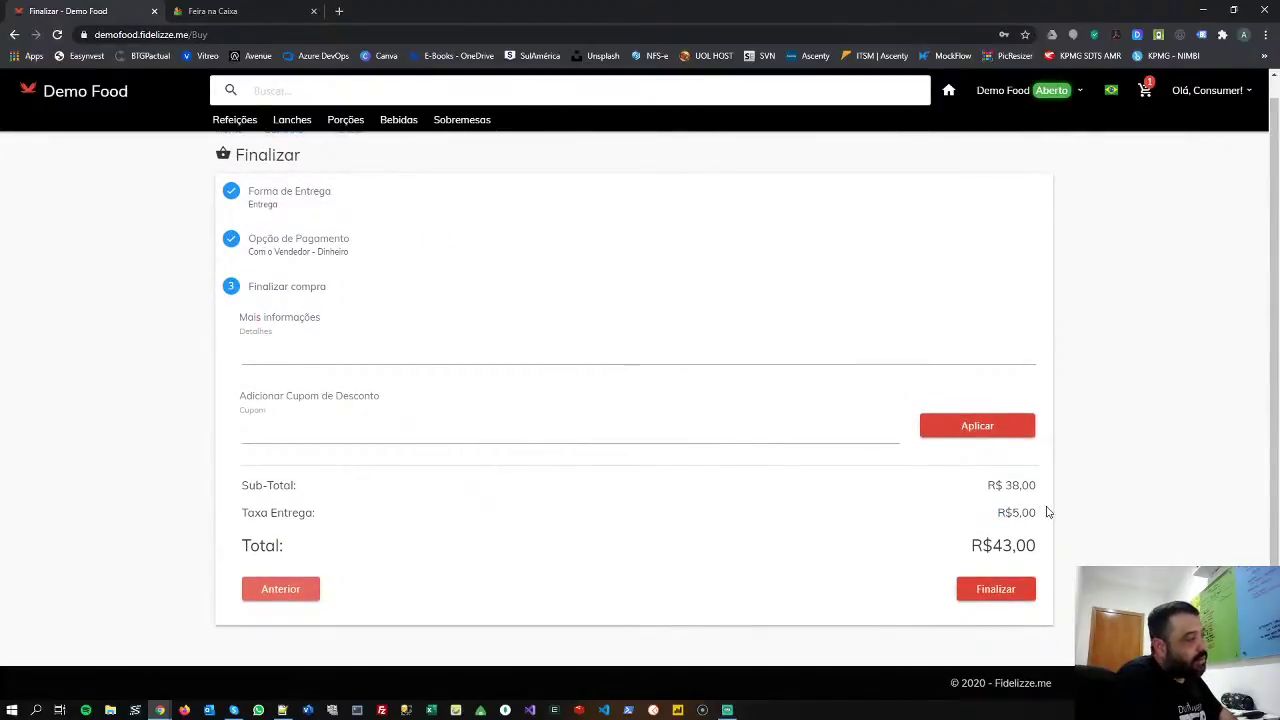
pyautogui.moveTo(242, 514); pyautogui.dragTo(391, 523)
pyautogui.click(1003, 514)
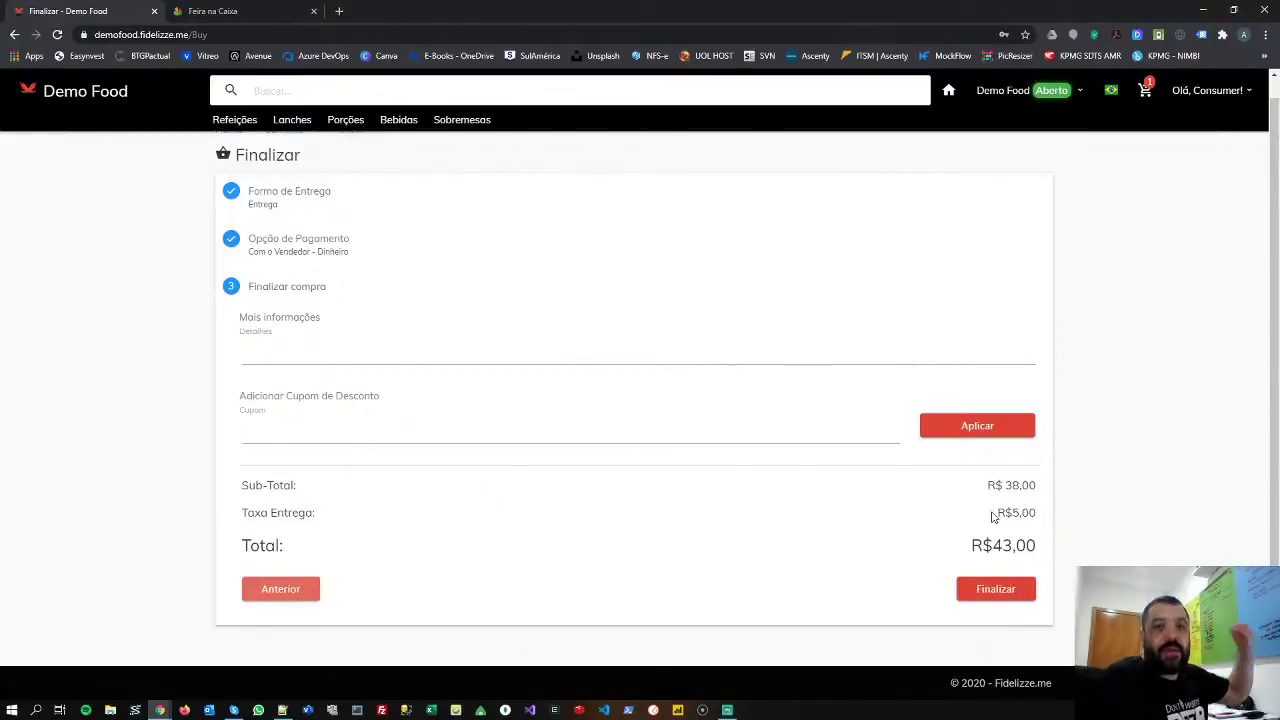
pyautogui.click(996, 590)
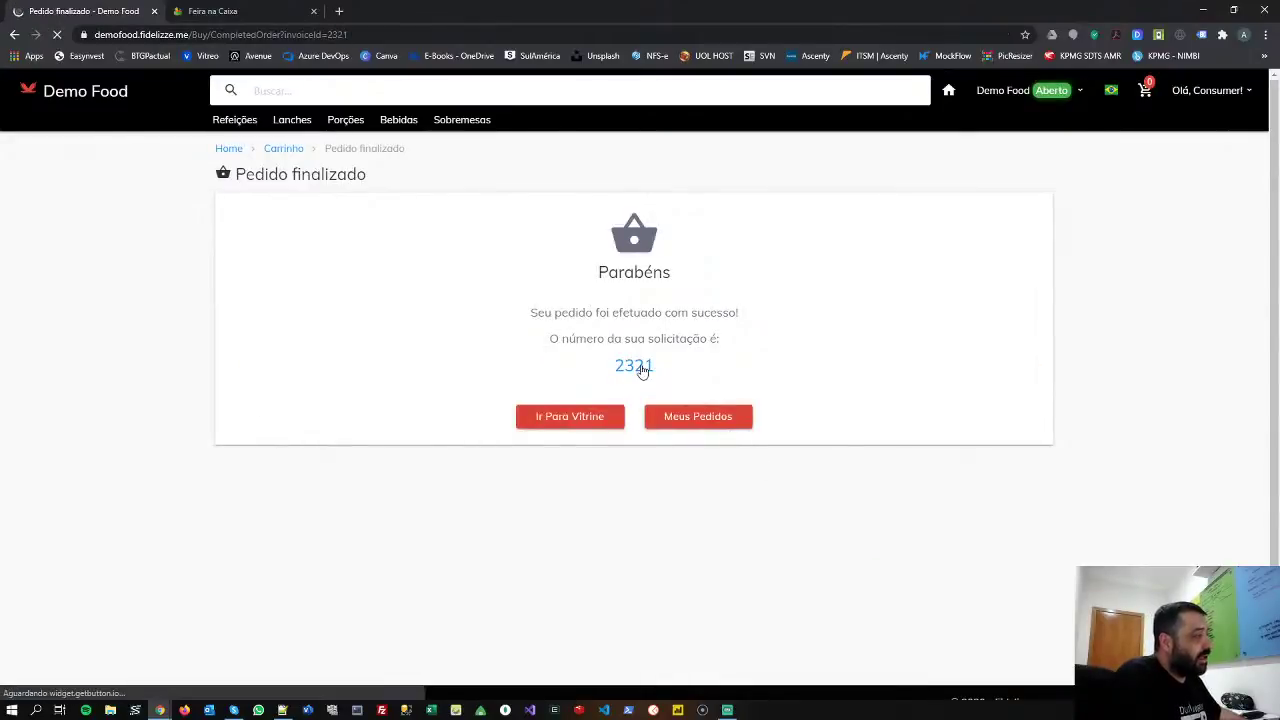
# - Cancel order 2321 from its details page and confirm the cancellation
pyautogui.click(640, 367)
pyautogui.scroll(-4, 1077, 474)
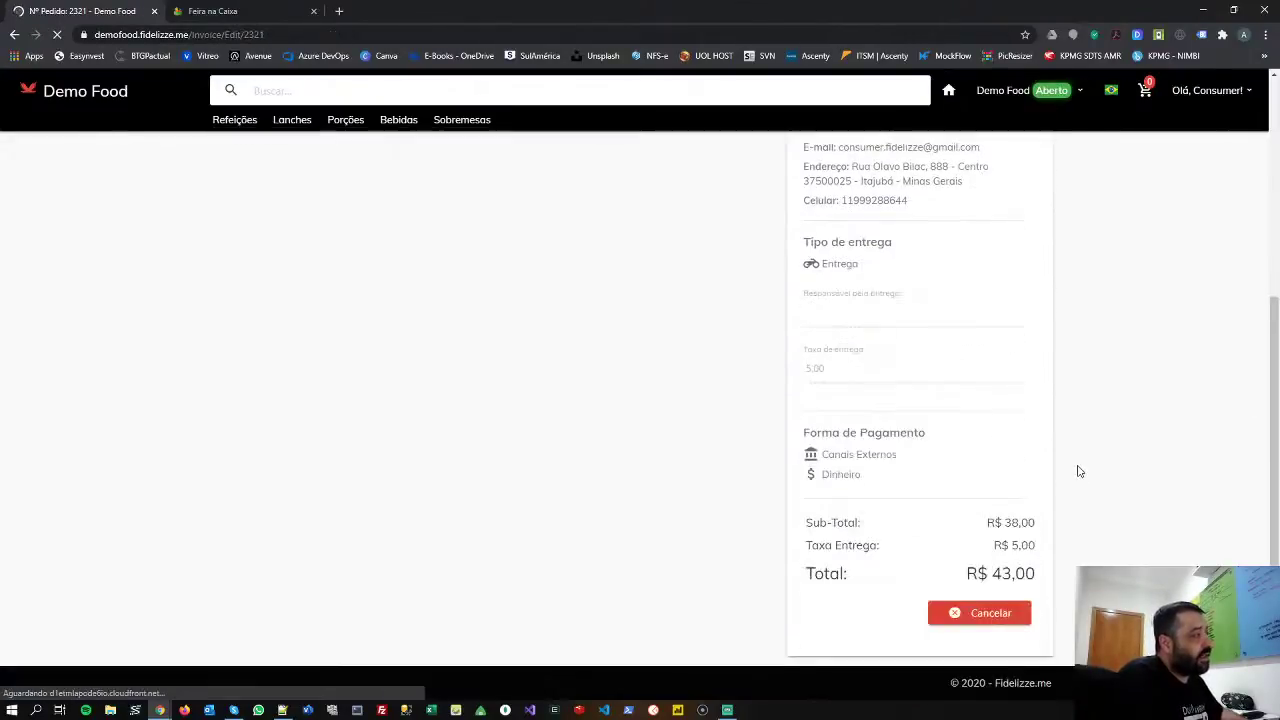
pyautogui.click(979, 614)
pyautogui.click(968, 268)
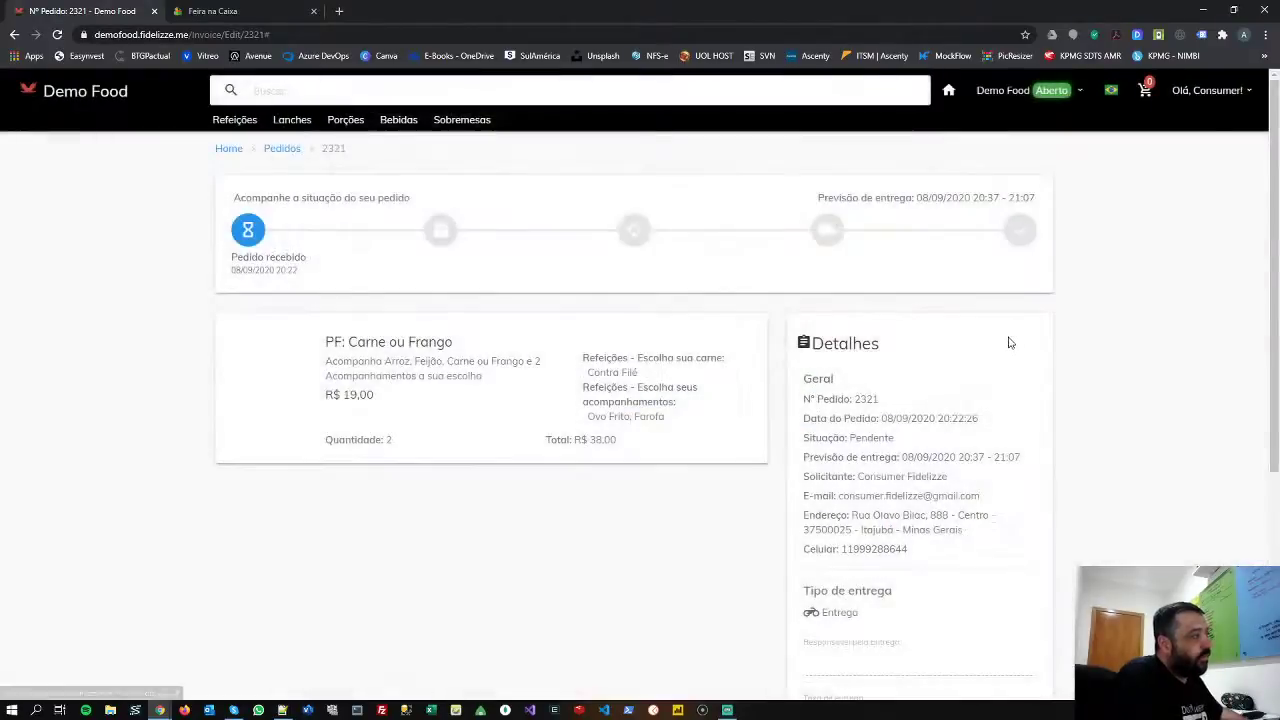
# - Sign out of the customer account and log back in with the administrator's saved e-mail and password
pyautogui.click(1207, 90)
pyautogui.click(1170, 197)
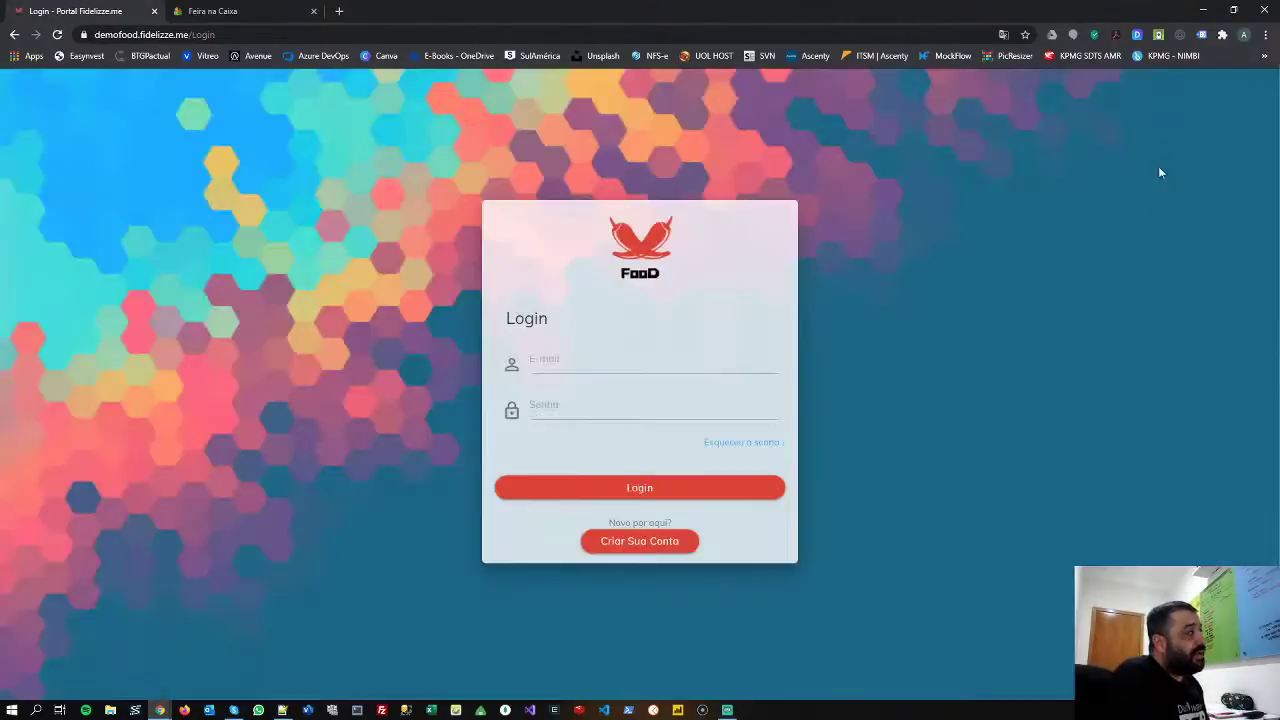
pyautogui.click(621, 360)
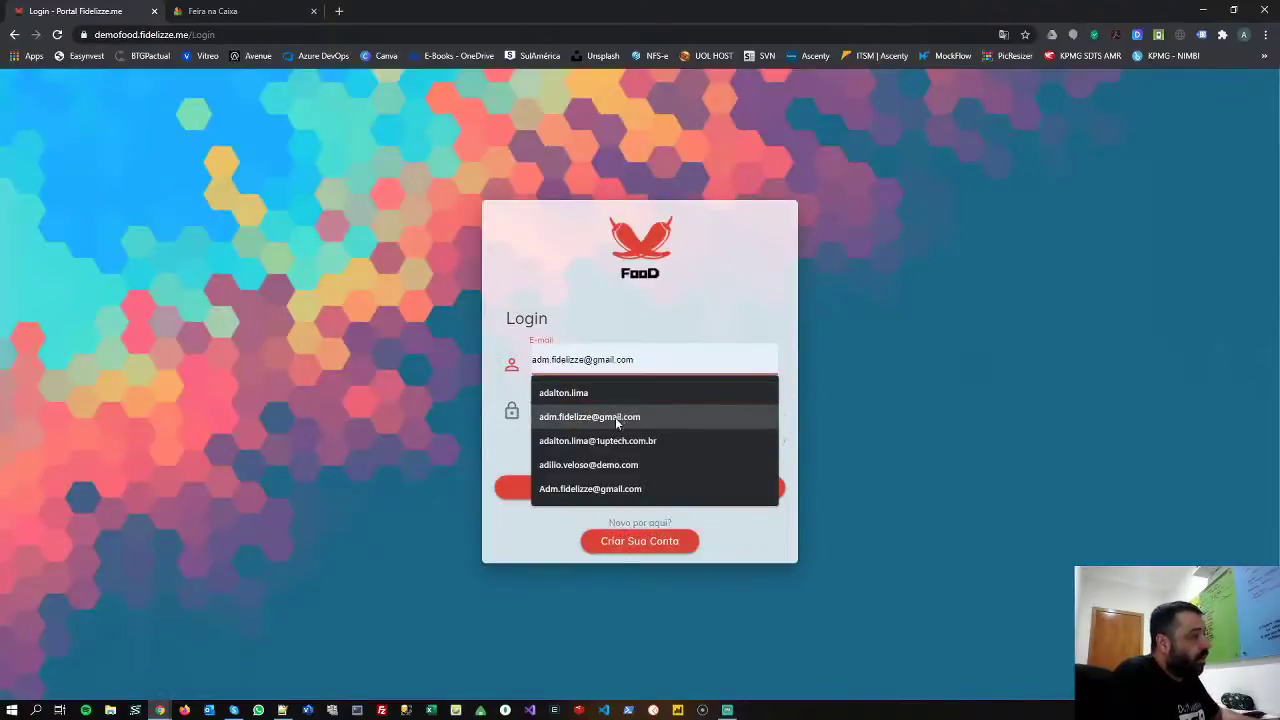
pyautogui.click(615, 417)
pyautogui.click(605, 405)
pyautogui.write('123')
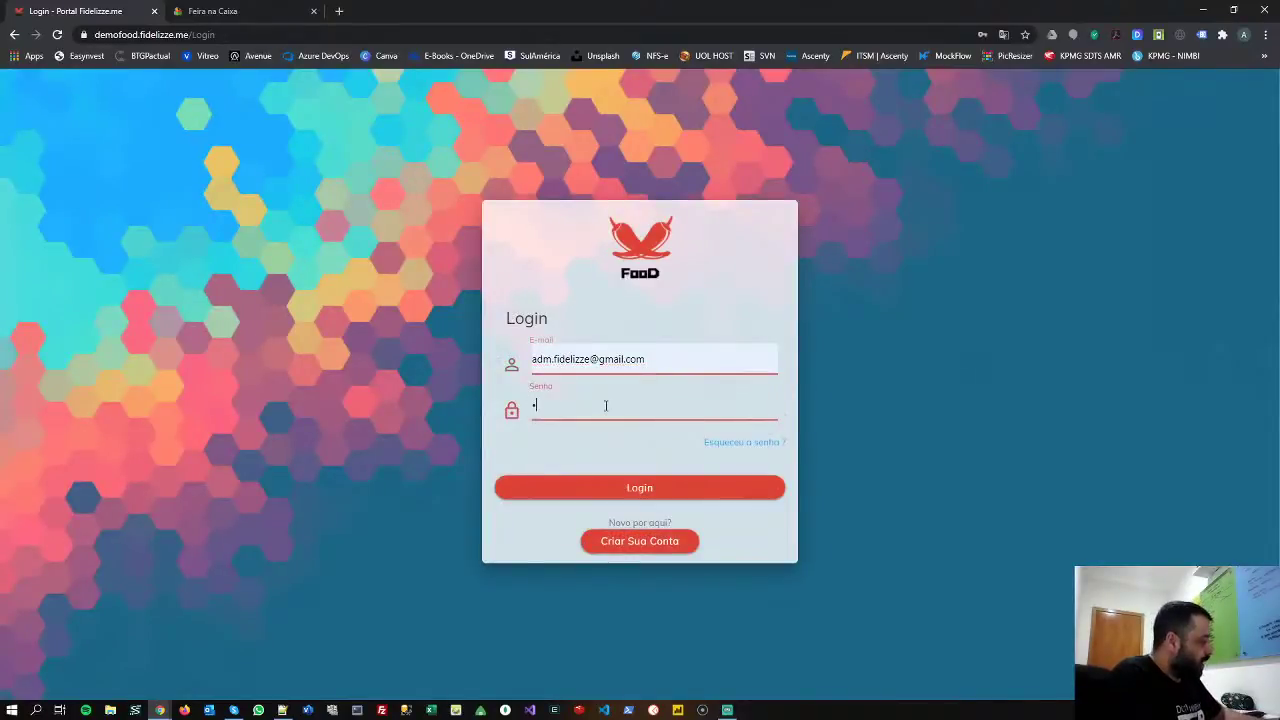
pyautogui.click(633, 489)
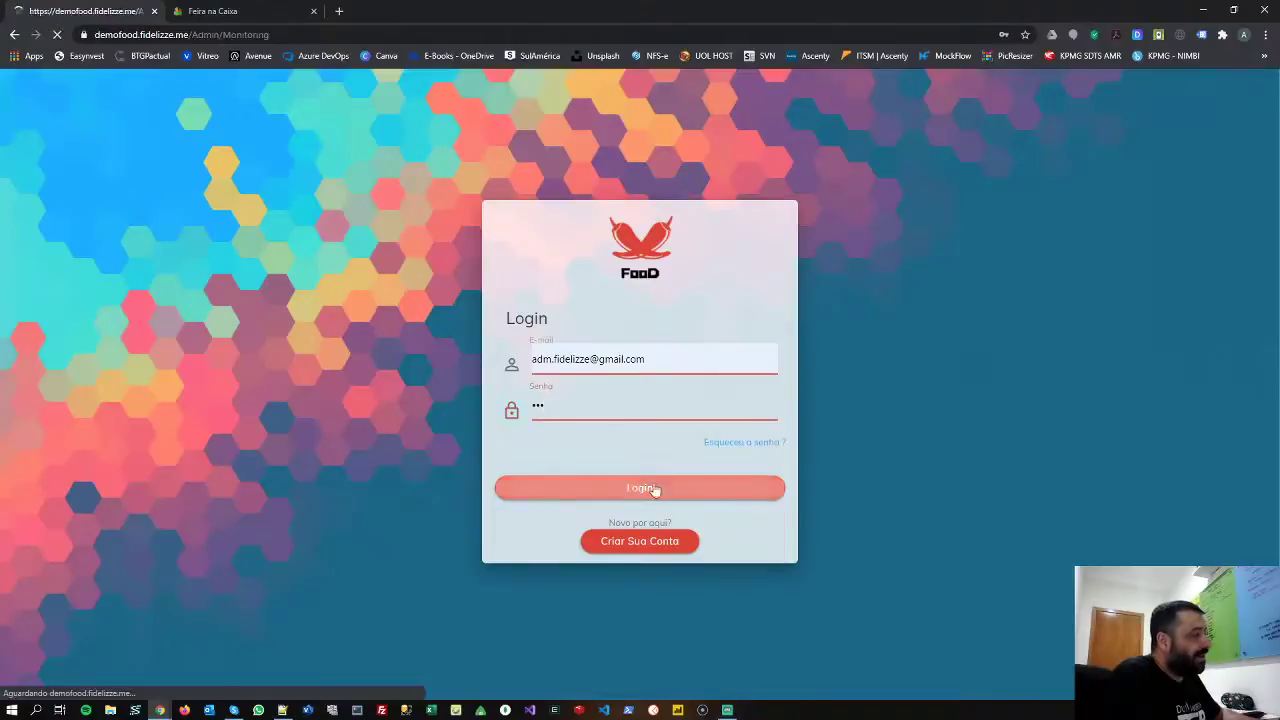
pyautogui.click(58, 213)
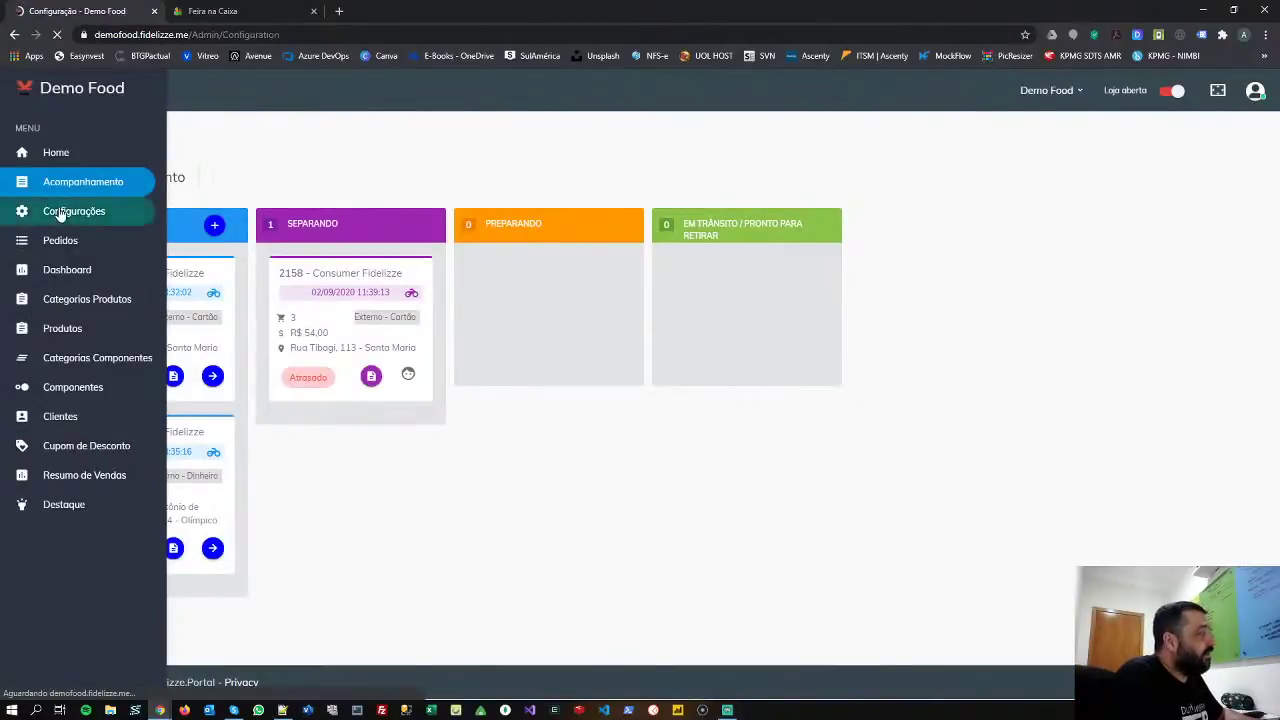
# - Return to the Demo Food store under Lojas and scroll its CONFIGURAÇÕES DE ENTREGA tab to Áreas de Entrega
pyautogui.scroll(-3, 309, 500)
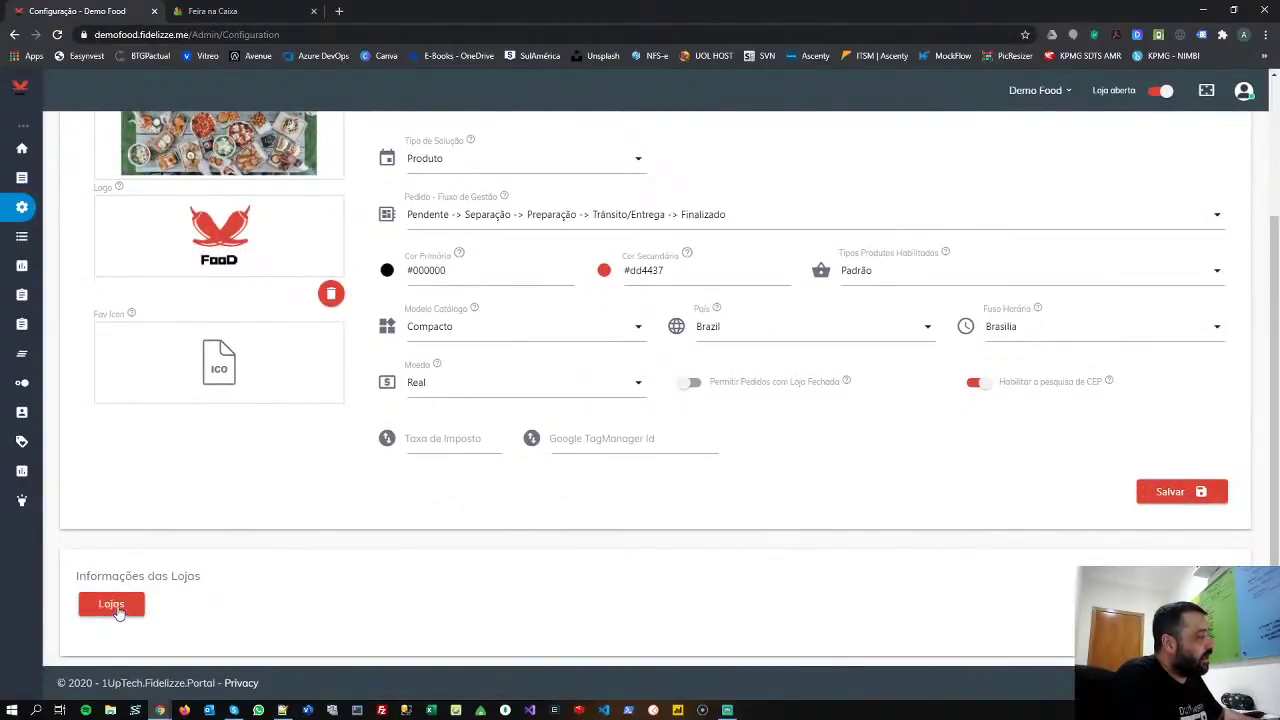
pyautogui.click(110, 604)
pyautogui.scroll(-5, 729, 474)
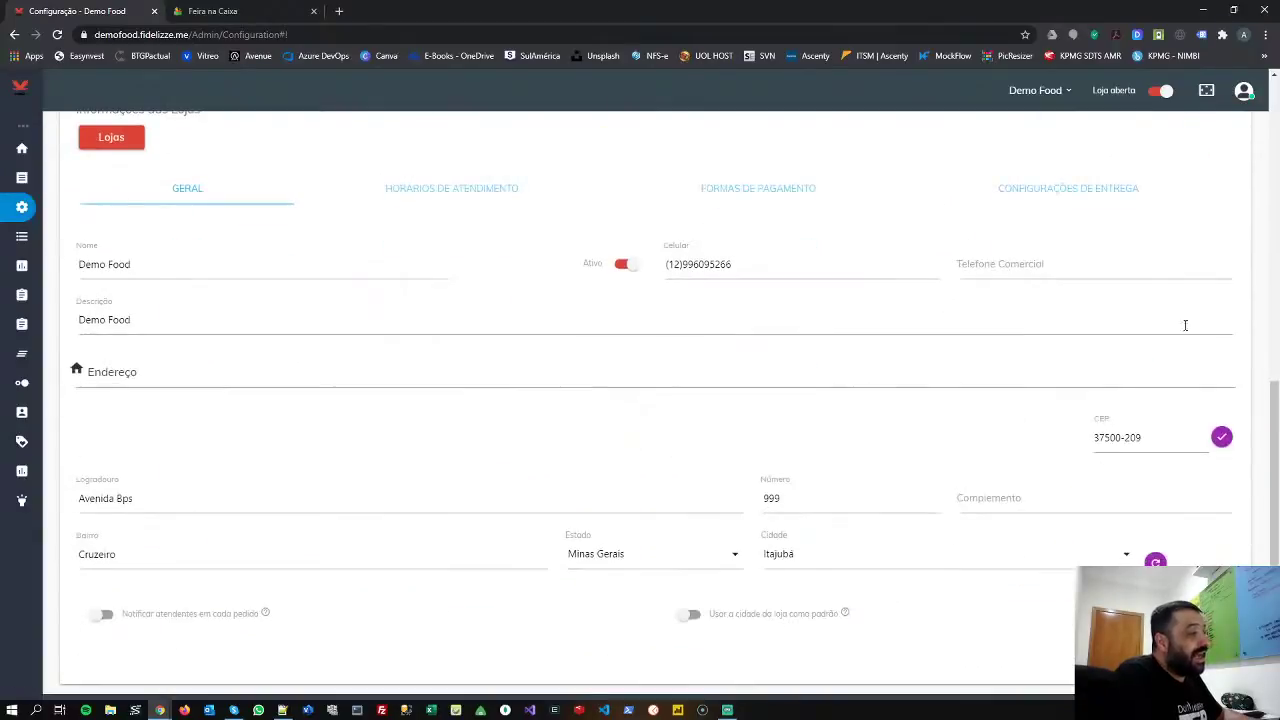
pyautogui.click(1100, 190)
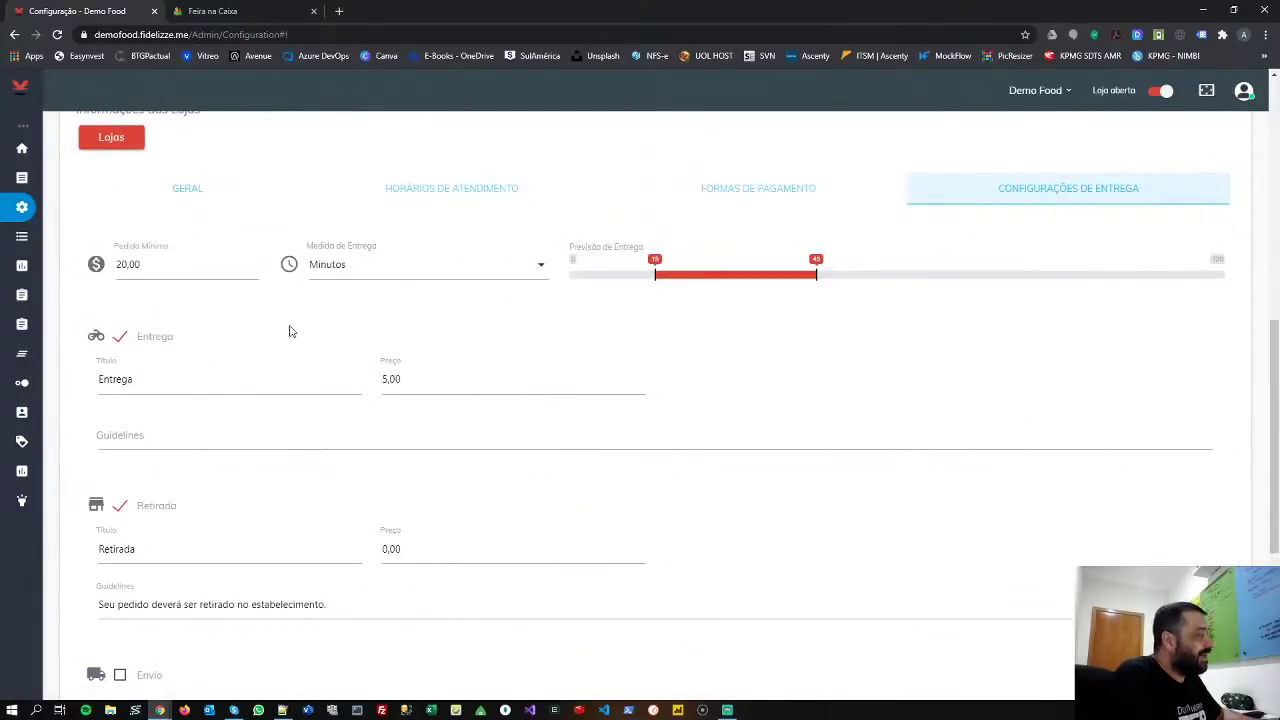
pyautogui.scroll(-4, 311, 354)
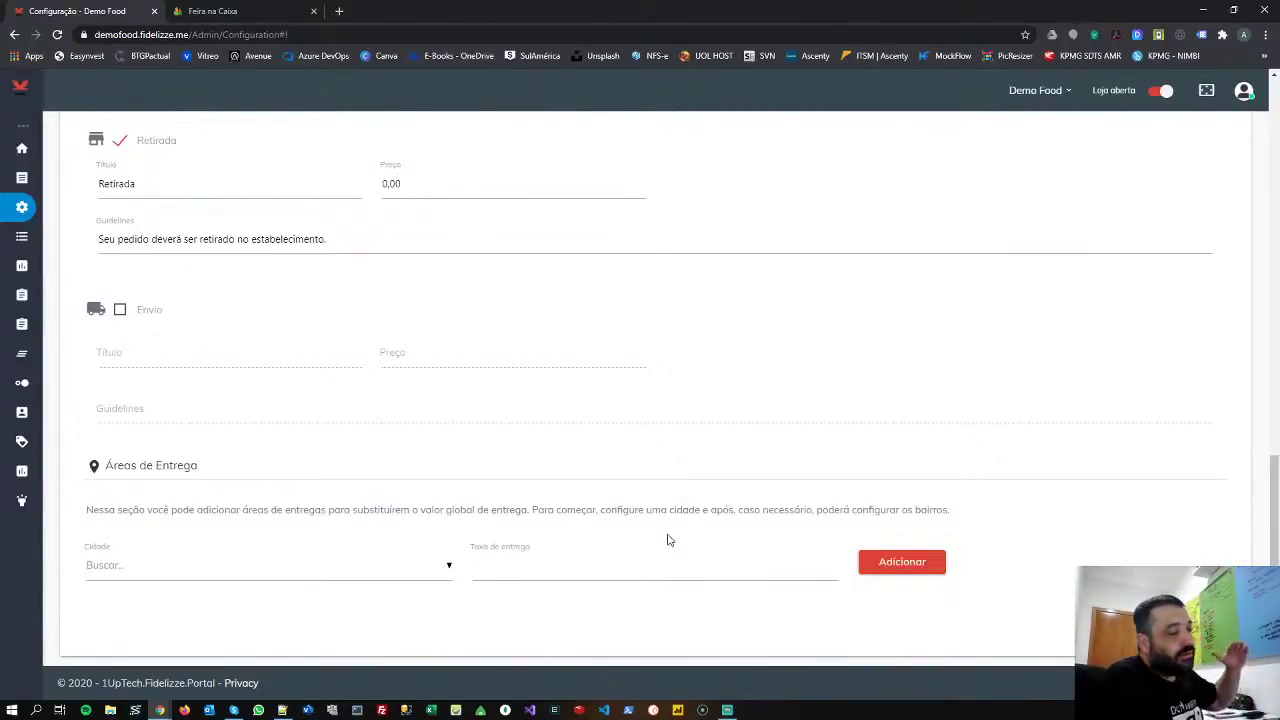
# - Add Itajubá - Minas Gerais under Áreas de Entrega with a 6,00 delivery fee
pyautogui.click(343, 573)
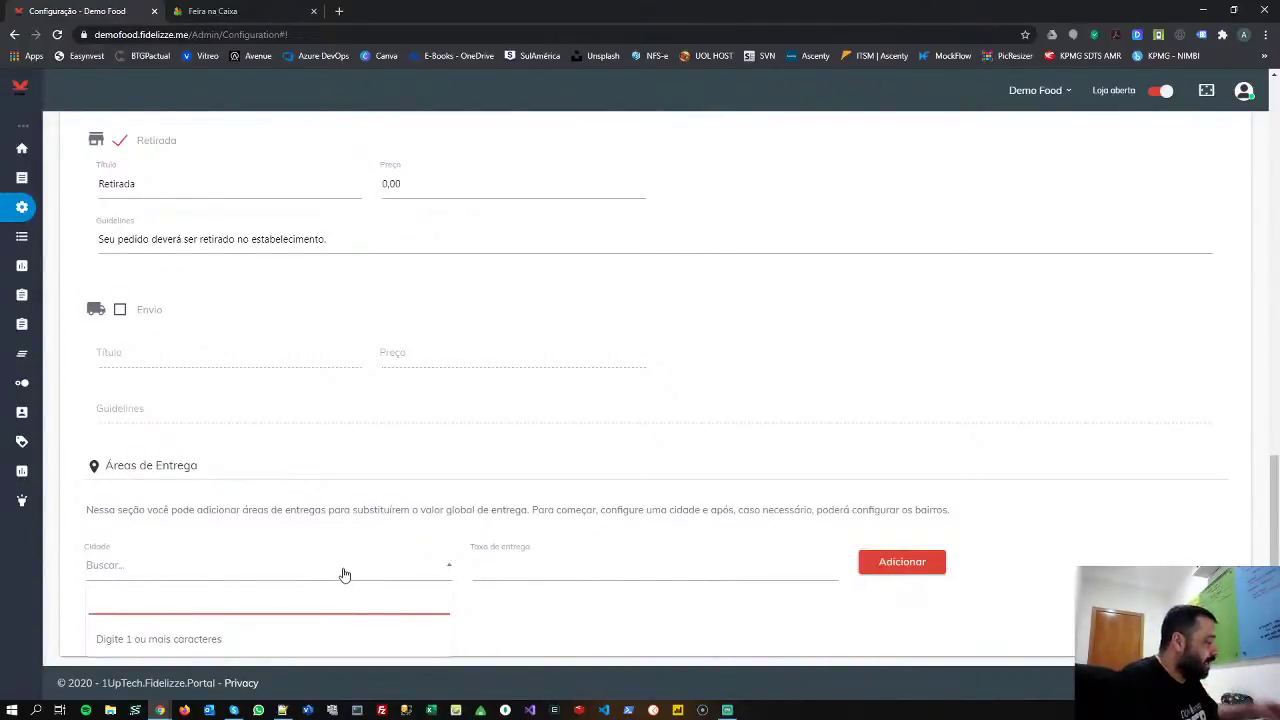
pyautogui.write('Itaju')
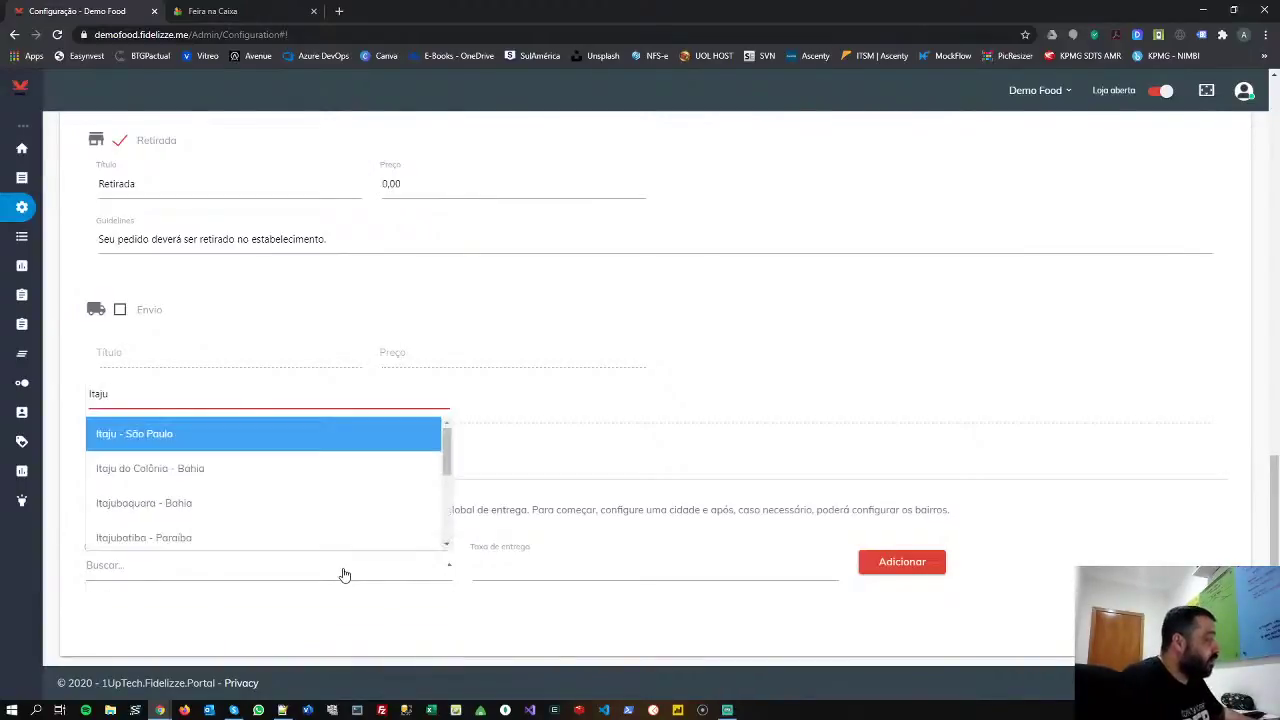
pyautogui.write('b')
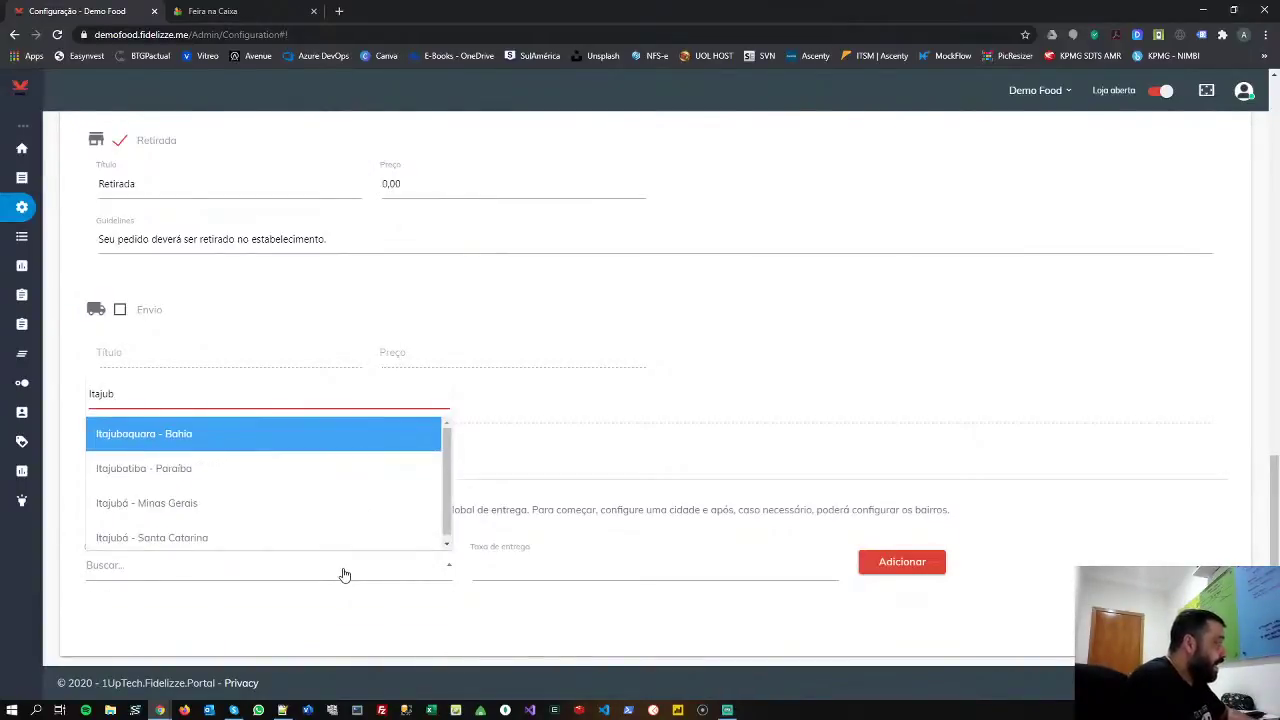
pyautogui.write('á')
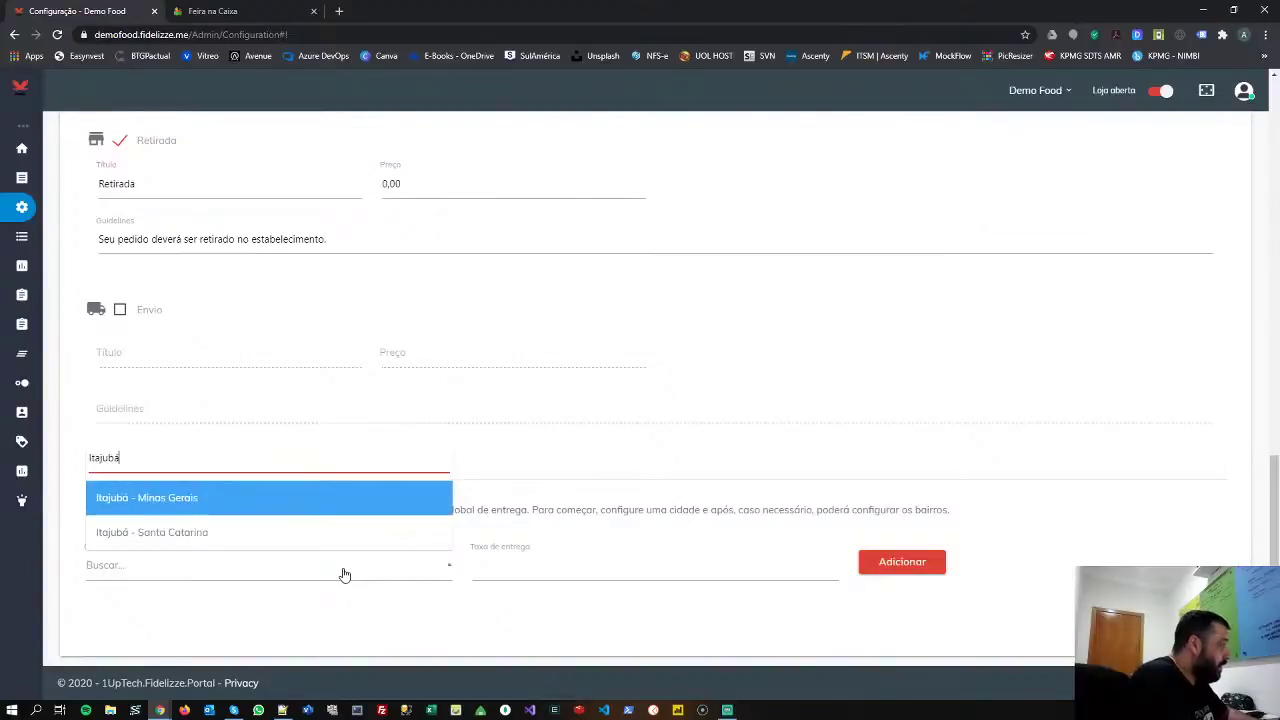
pyautogui.click(246, 510)
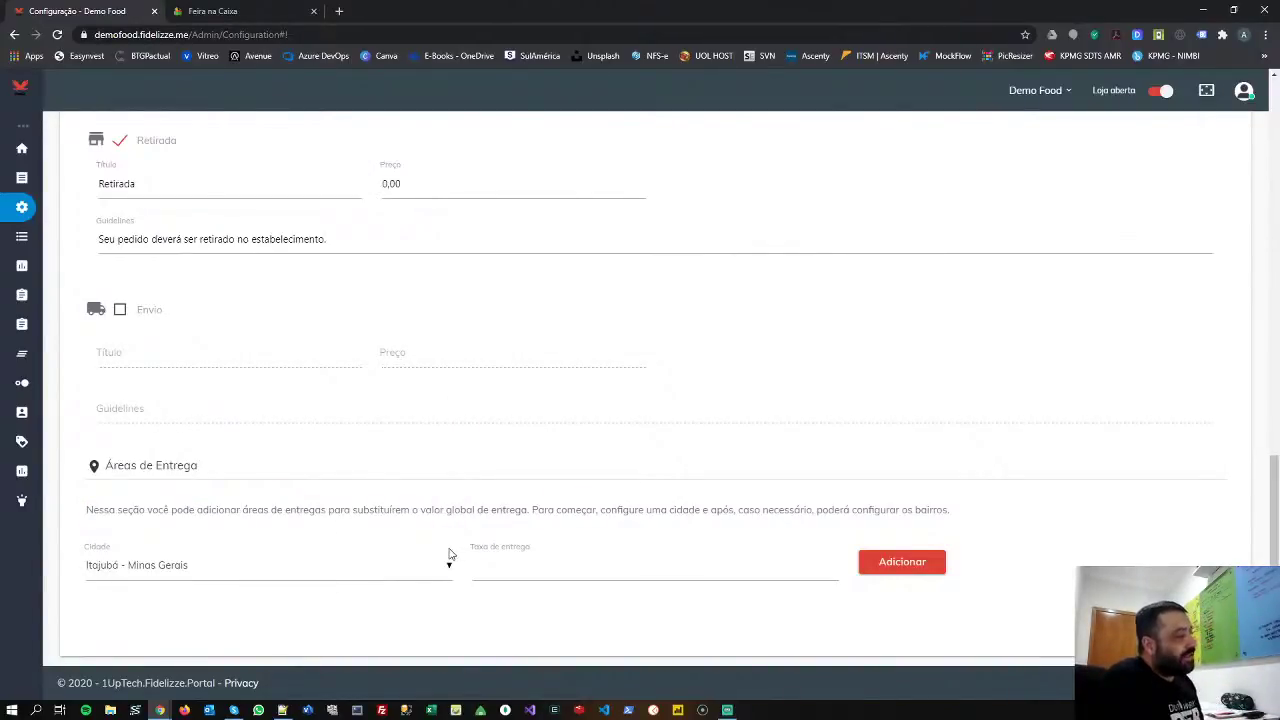
pyautogui.scroll(4, 447, 550)
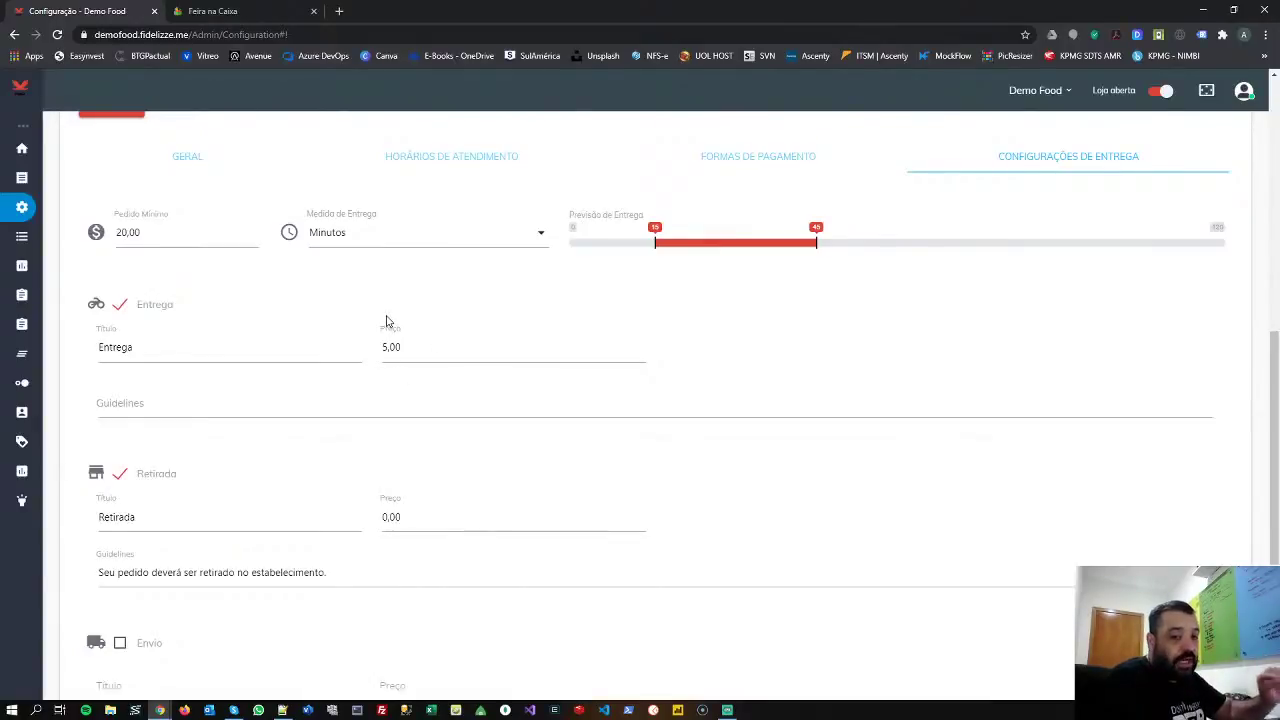
pyautogui.scroll(-3, 386, 321)
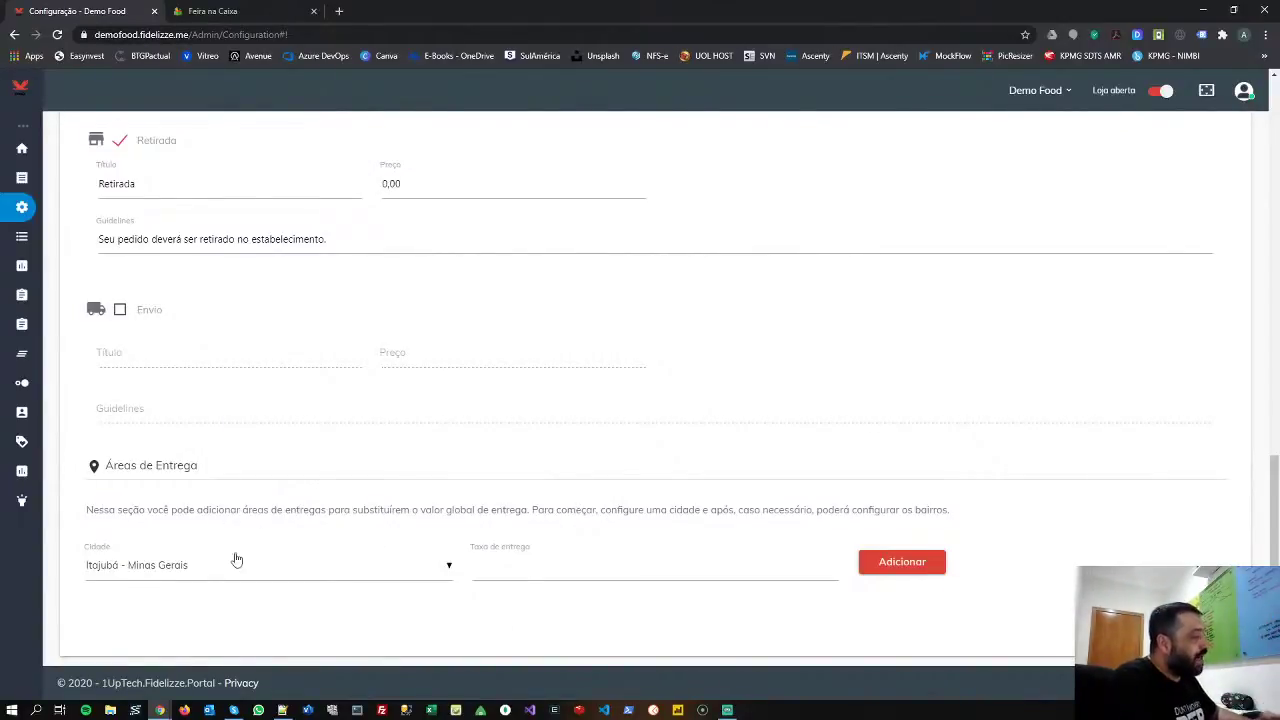
pyautogui.scroll(3, 386, 260)
pyautogui.scroll(-3, 449, 409)
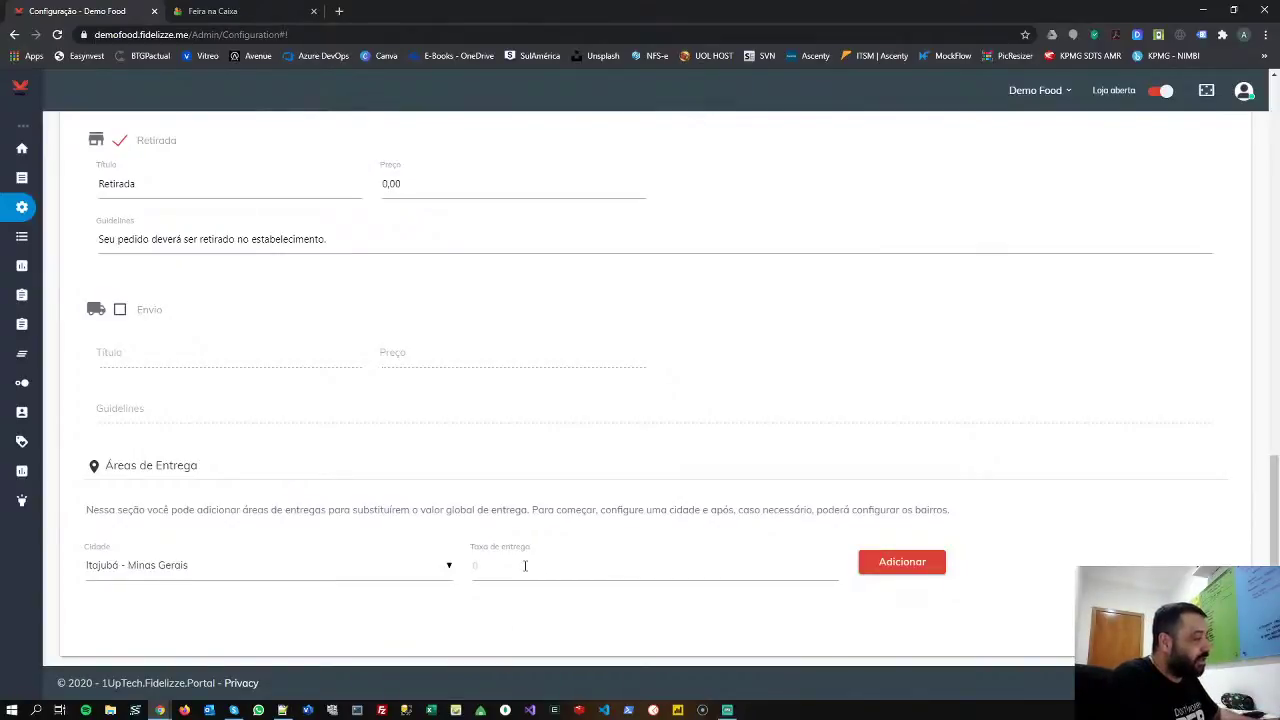
pyautogui.click(525, 566)
pyautogui.doubleClick(473, 567)
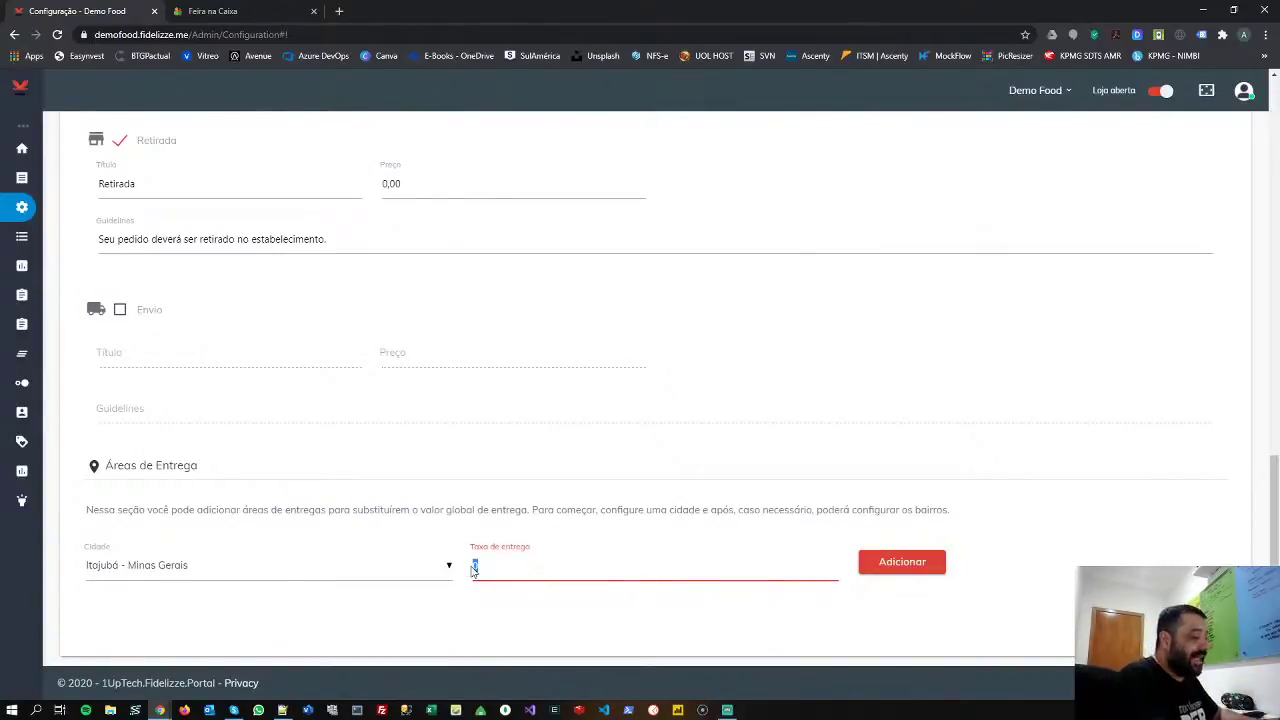
pyautogui.write('6,00')
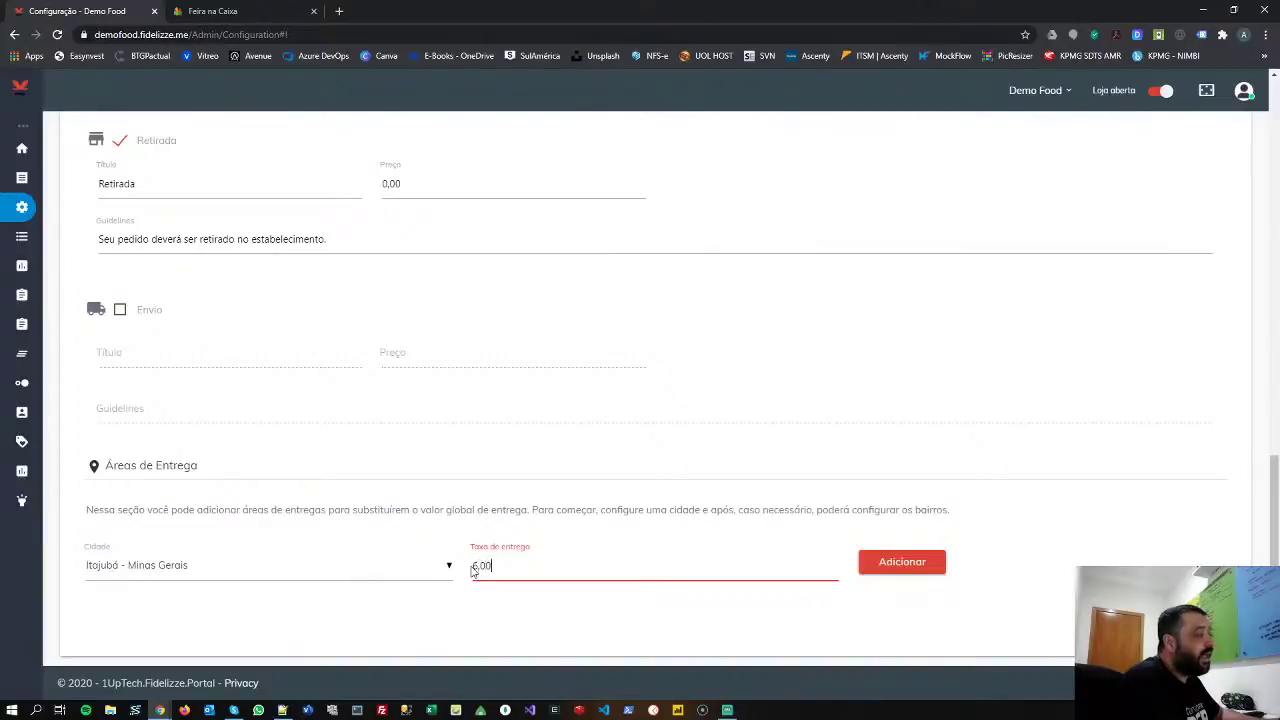
pyautogui.click(902, 563)
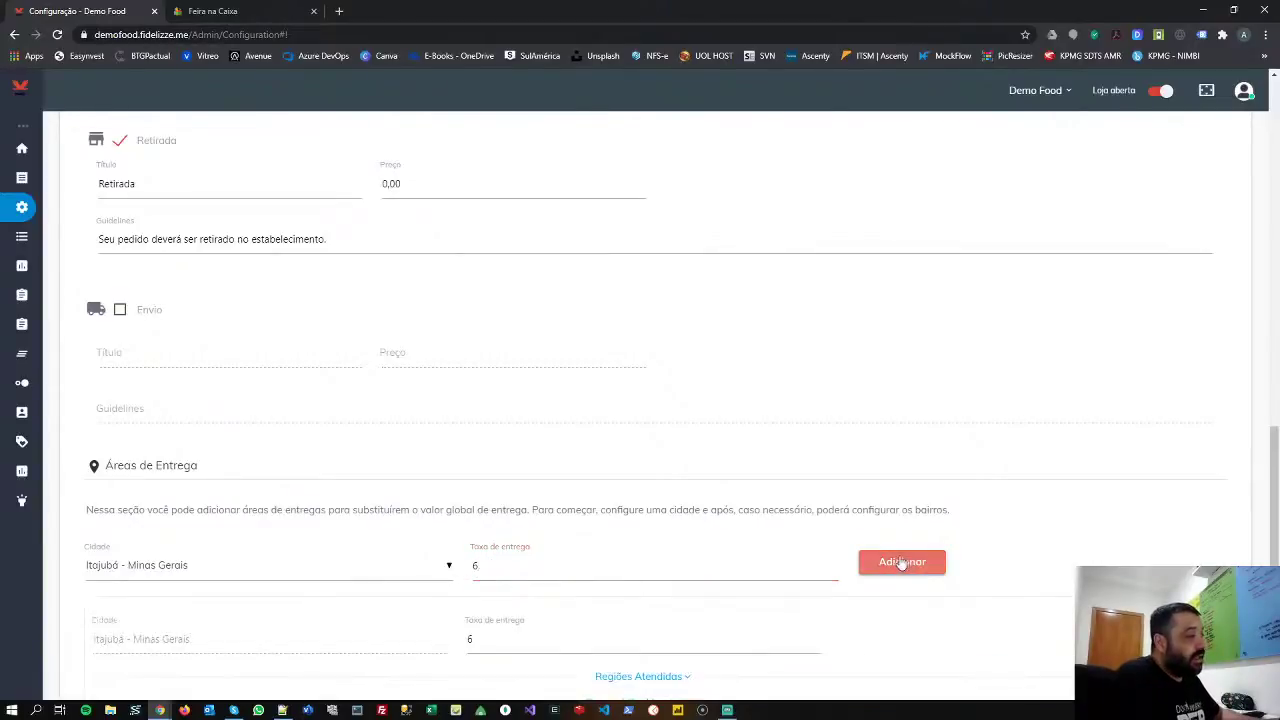
pyautogui.scroll(-2, 334, 598)
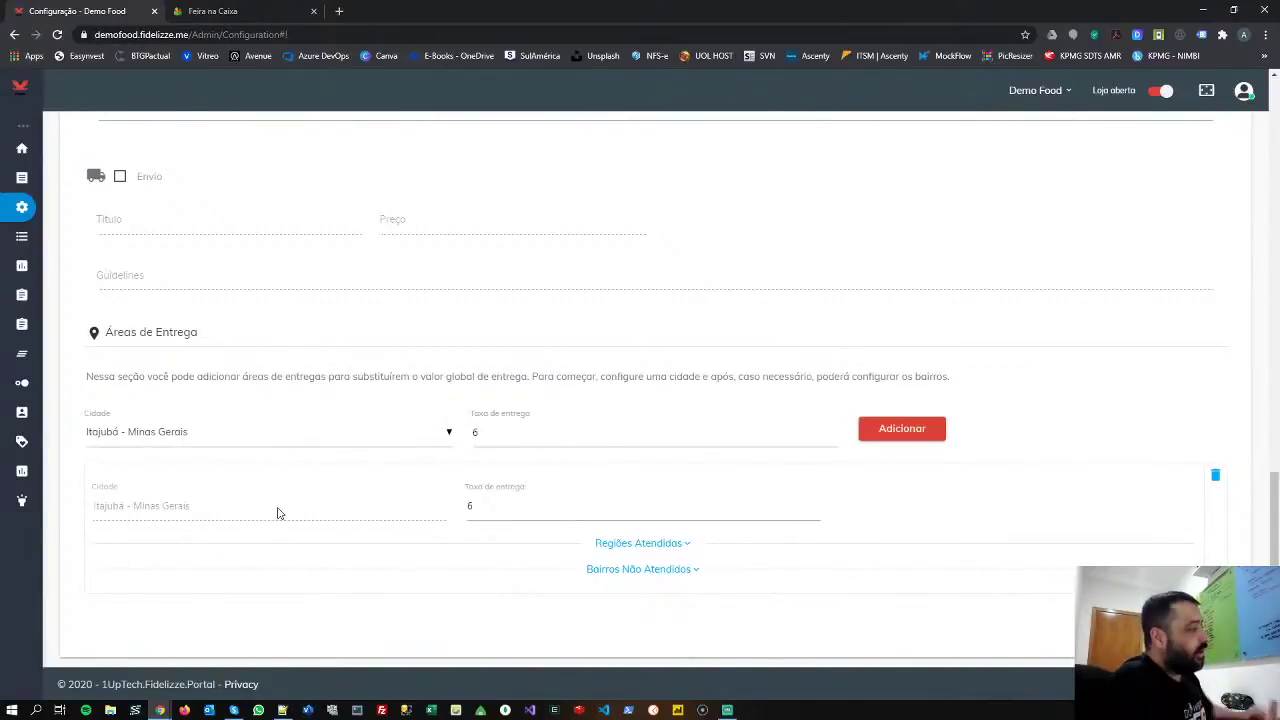
# - Expand Regiões Atendidos and name a new region group 'Area 1'
pyautogui.click(664, 545)
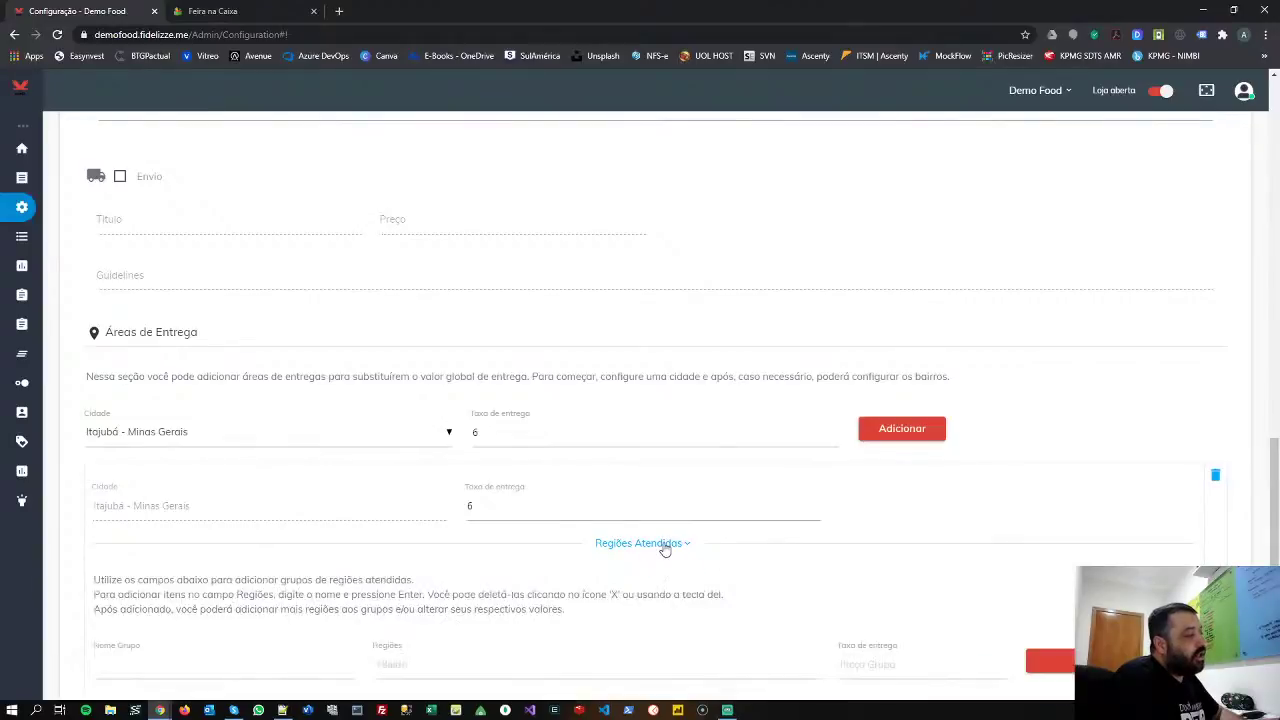
pyautogui.scroll(-2, 526, 589)
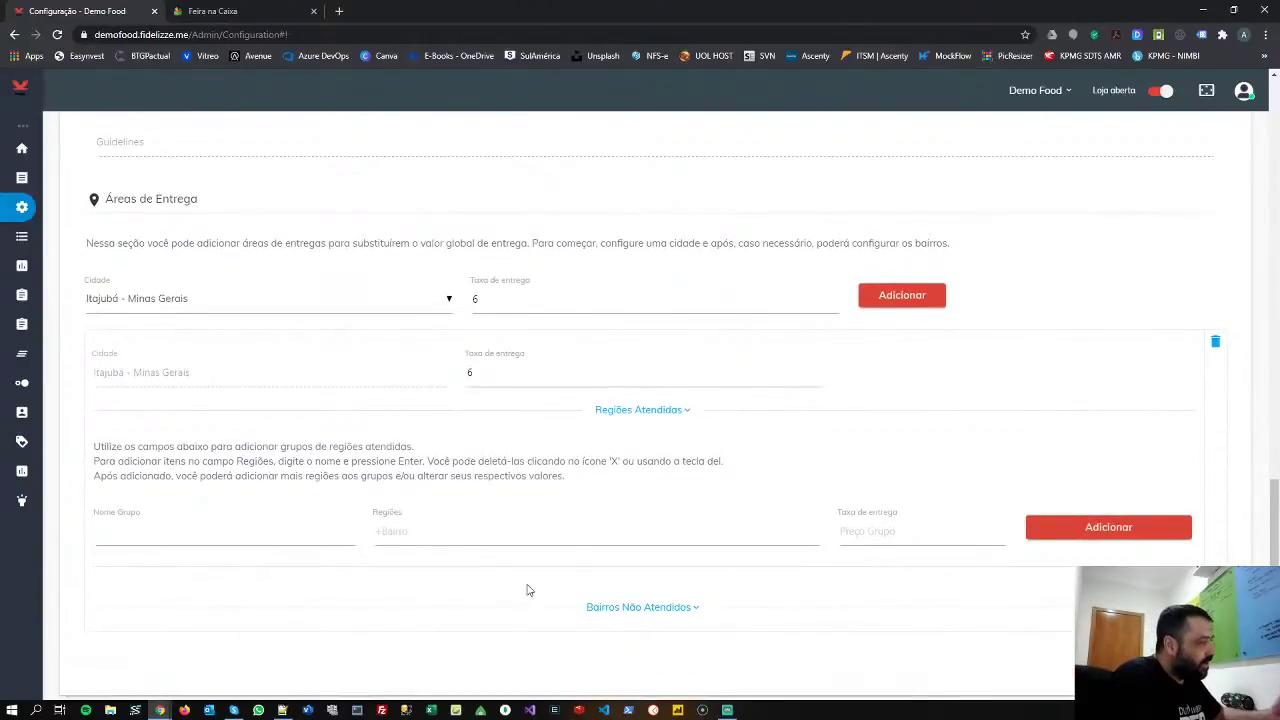
pyautogui.click(206, 533)
pyautogui.write('Area 1')
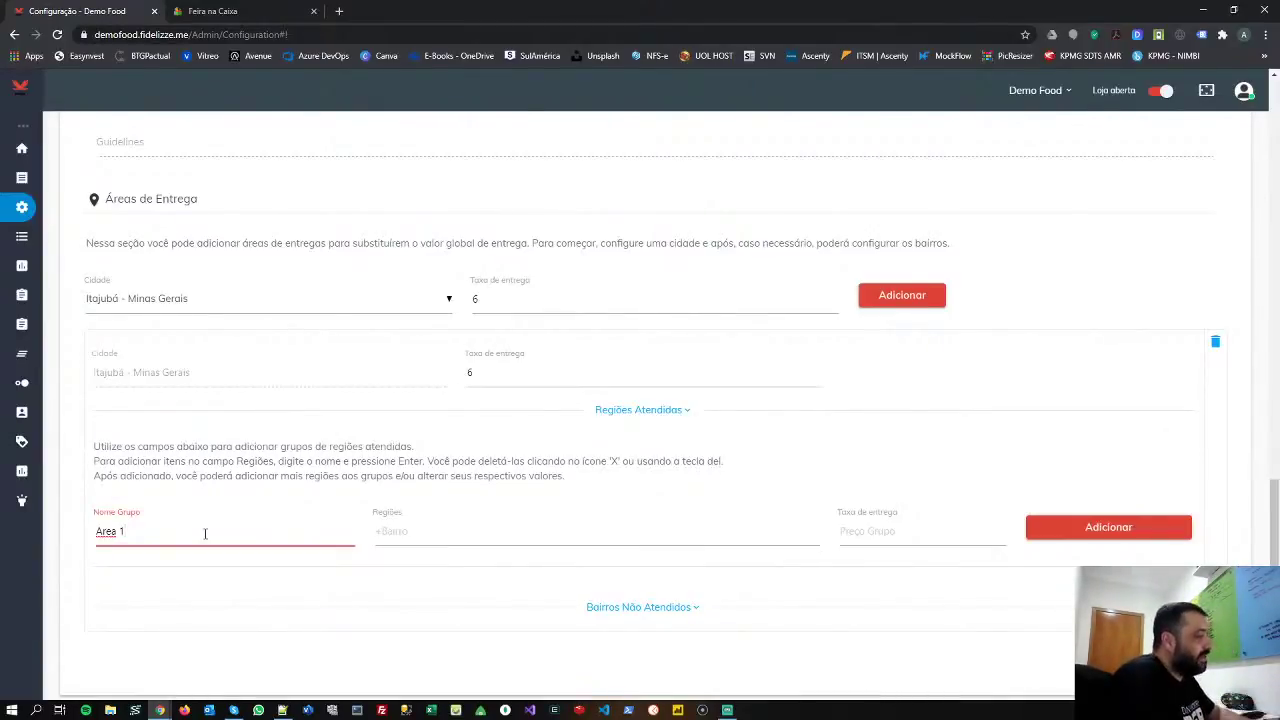
pyautogui.press('Tab')
# - Add Avenida and Cruzeiro as the group's regions
pyautogui.write('Al')
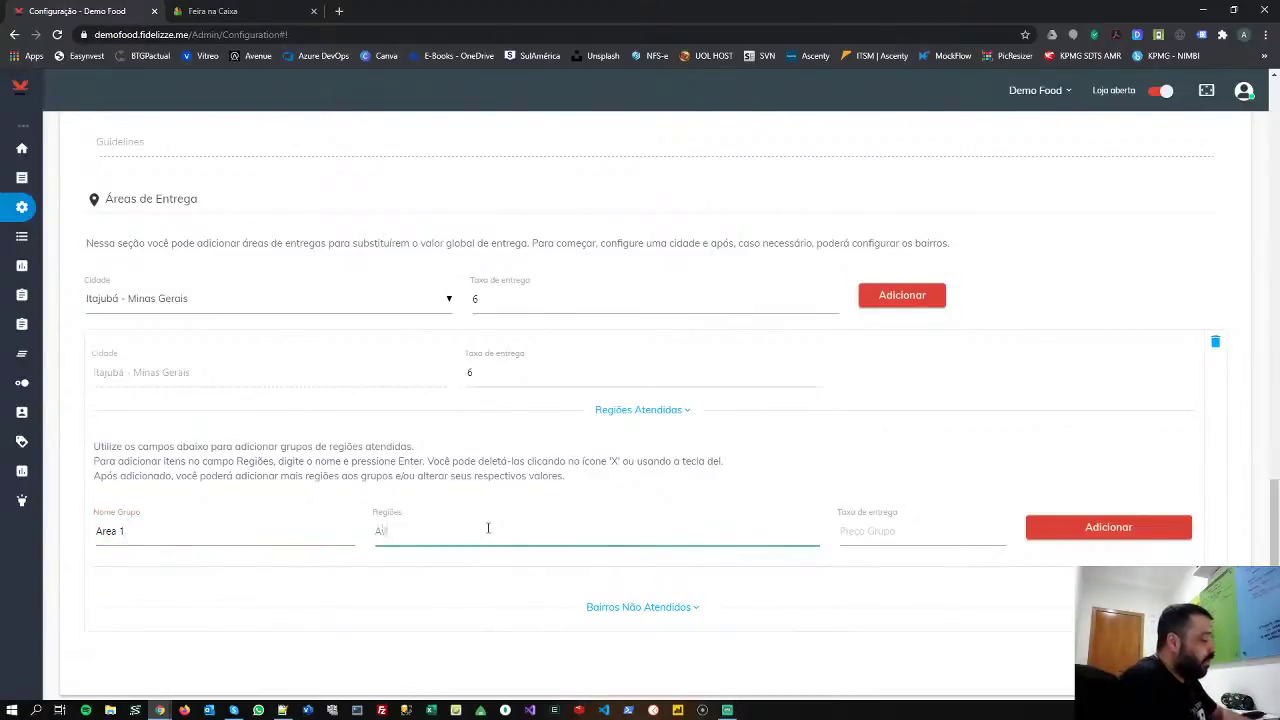
pyautogui.write('enida')
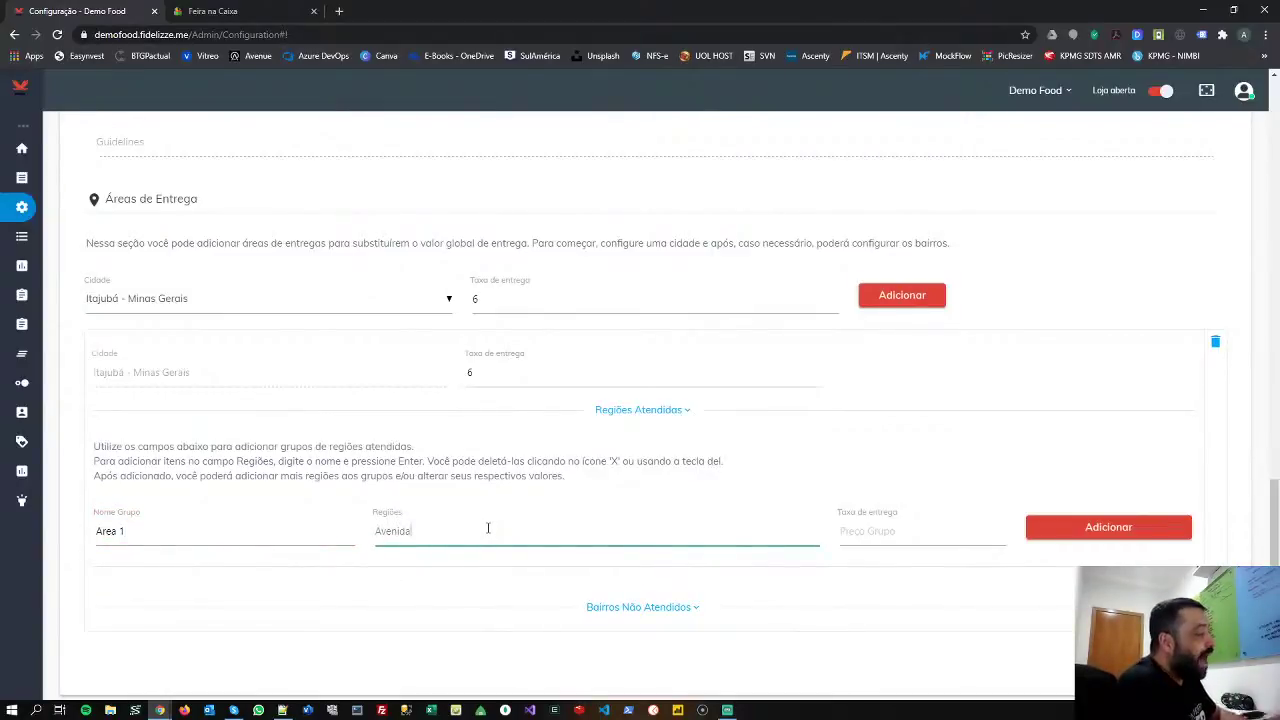
pyautogui.press('Return')
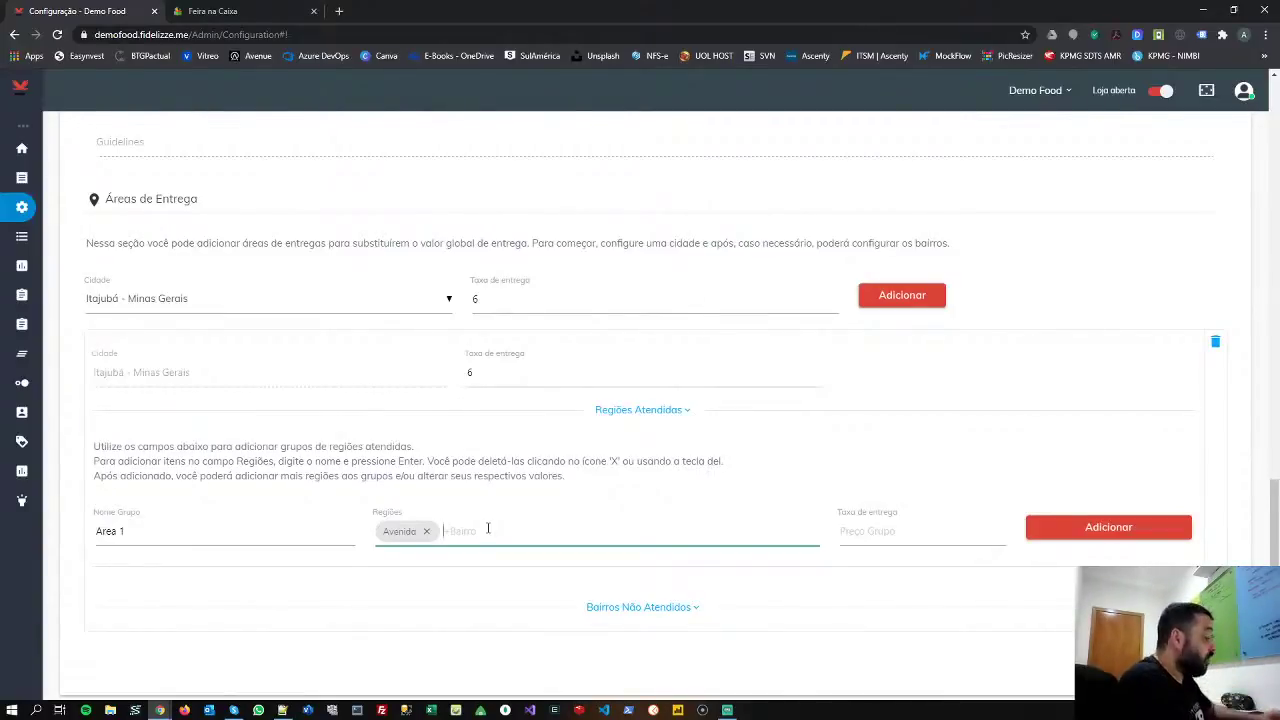
pyautogui.write('CRuze')
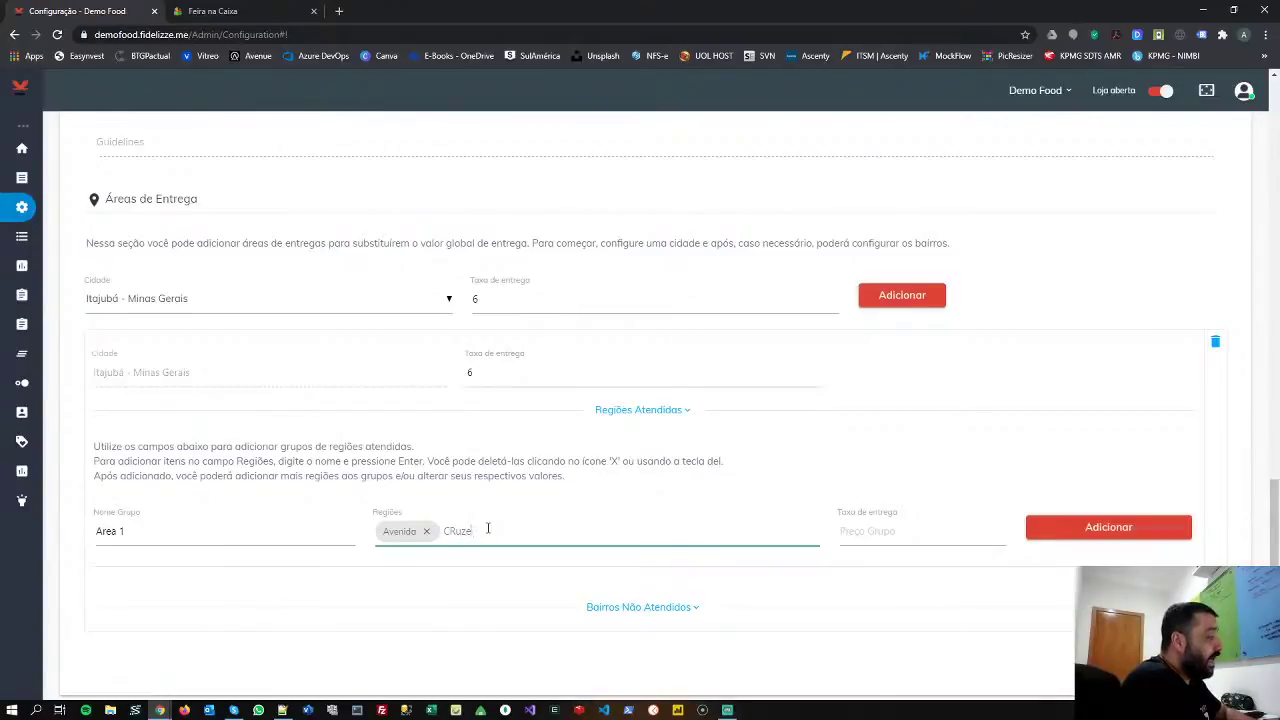
pyautogui.press('BackSpace')
pyautogui.press('BackSpace')
pyautogui.press('BackSpace')
pyautogui.press('BackSpace')
pyautogui.write('ruz')
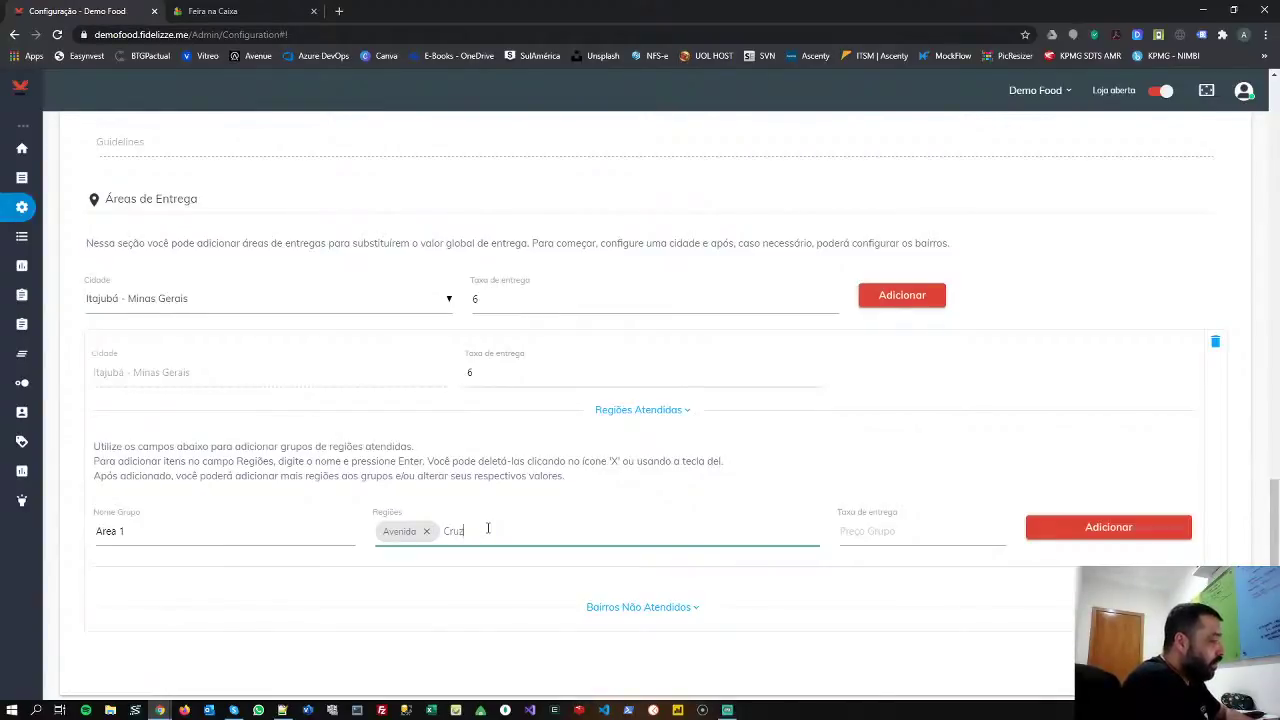
pyautogui.write('eiro')
pyautogui.press('Return')
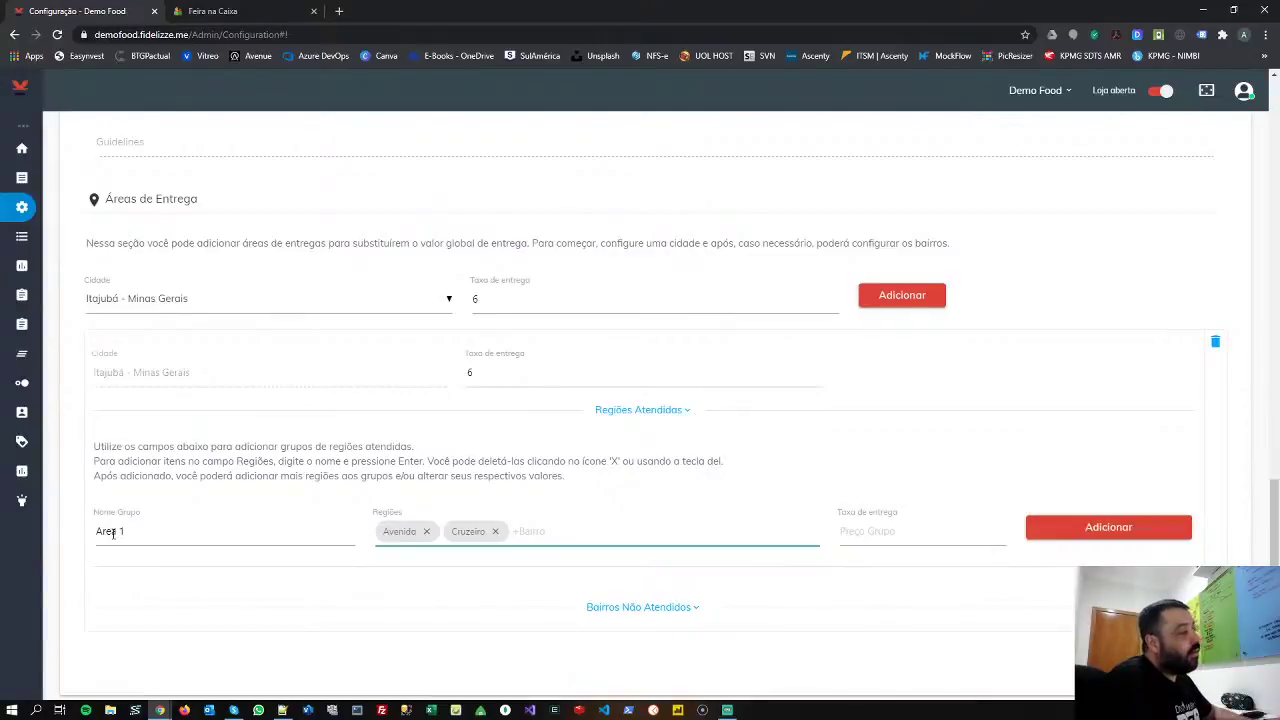
# - Set the group's delivery fee to 4,50 and save Area 1
pyautogui.click(890, 533)
pyautogui.write('0')
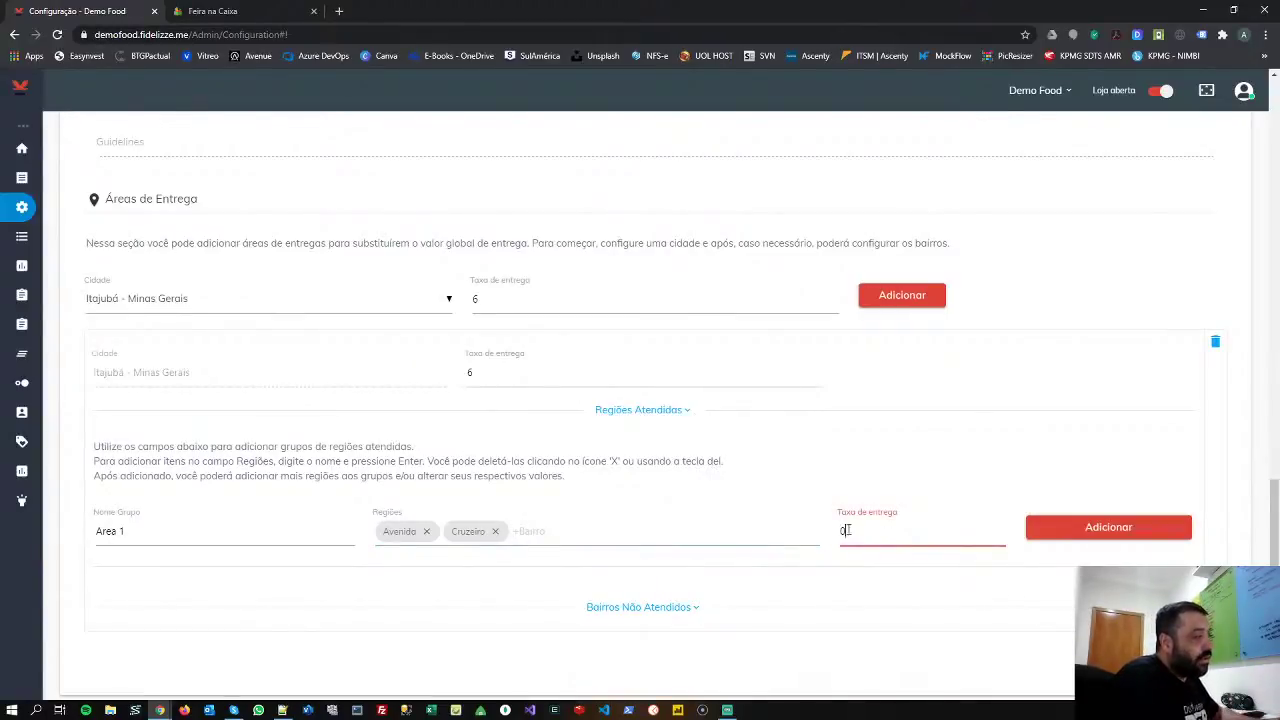
pyautogui.moveTo(848, 531); pyautogui.dragTo(791, 521)
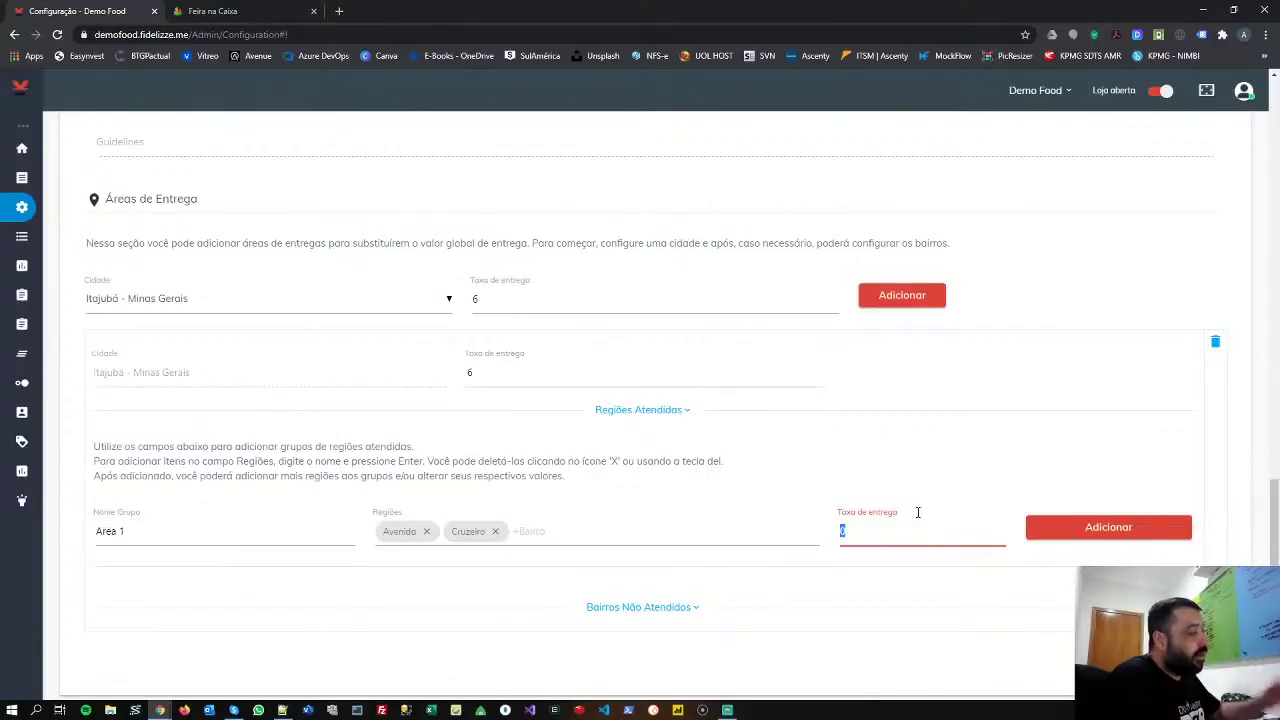
pyautogui.write('4,50')
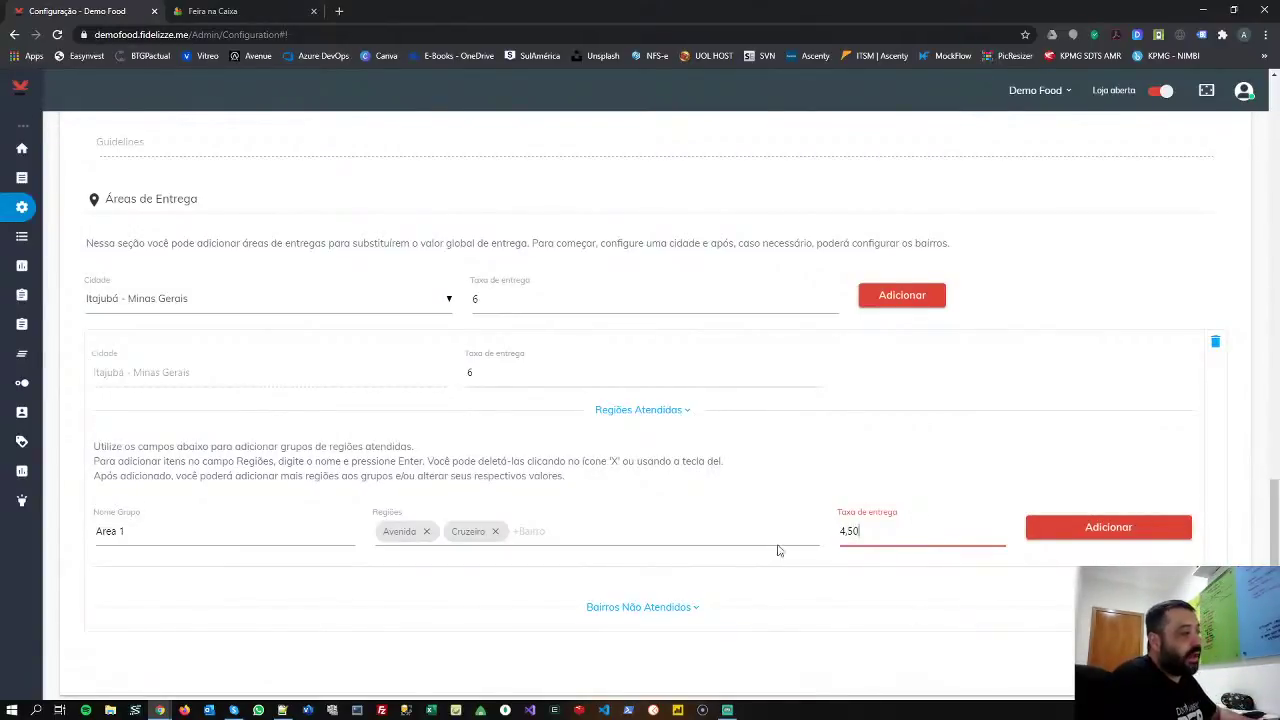
pyautogui.click(1068, 528)
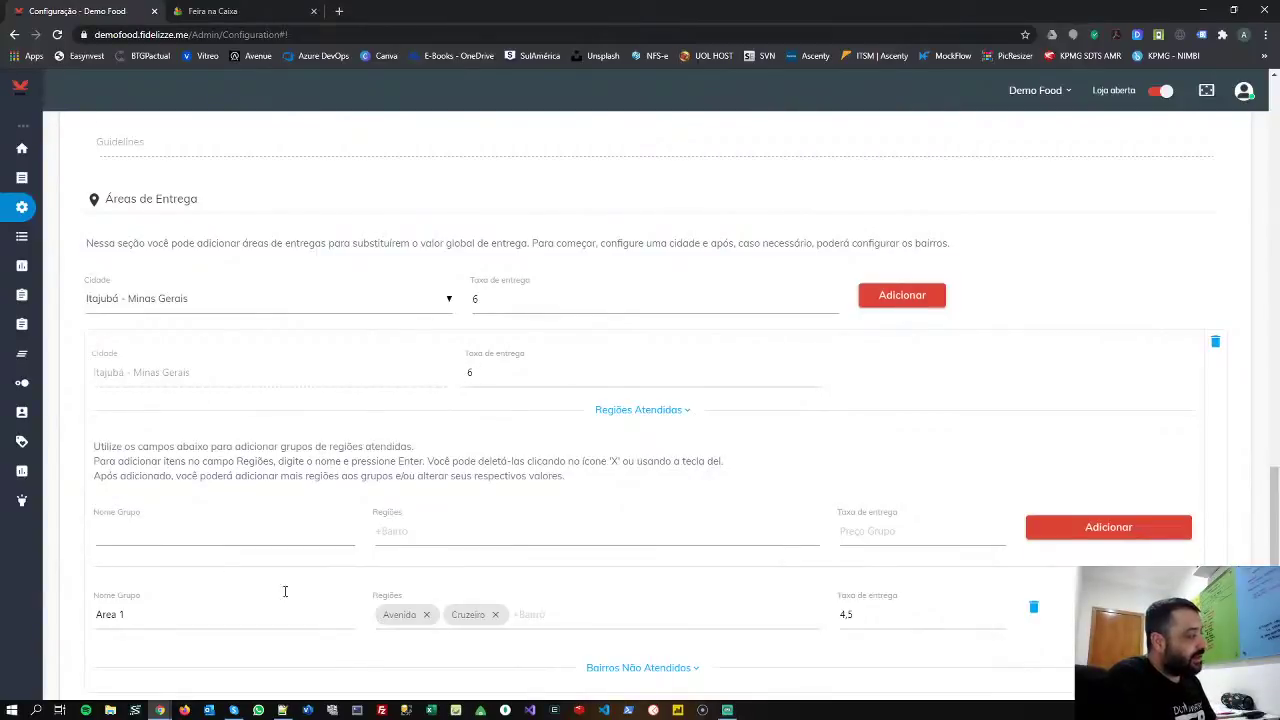
pyautogui.scroll(-1, 135, 592)
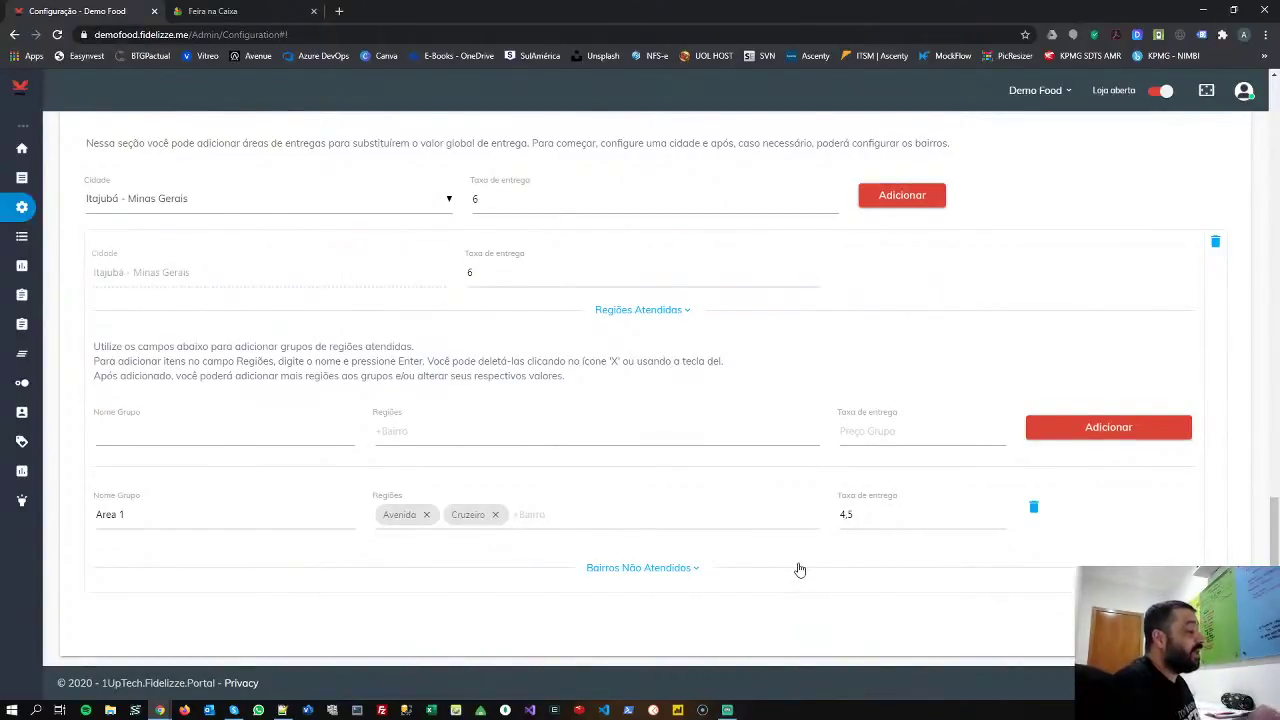
# - Add Santo Antônio under Bairros Não Atendidos as an excluded neighbourhood
pyautogui.click(678, 569)
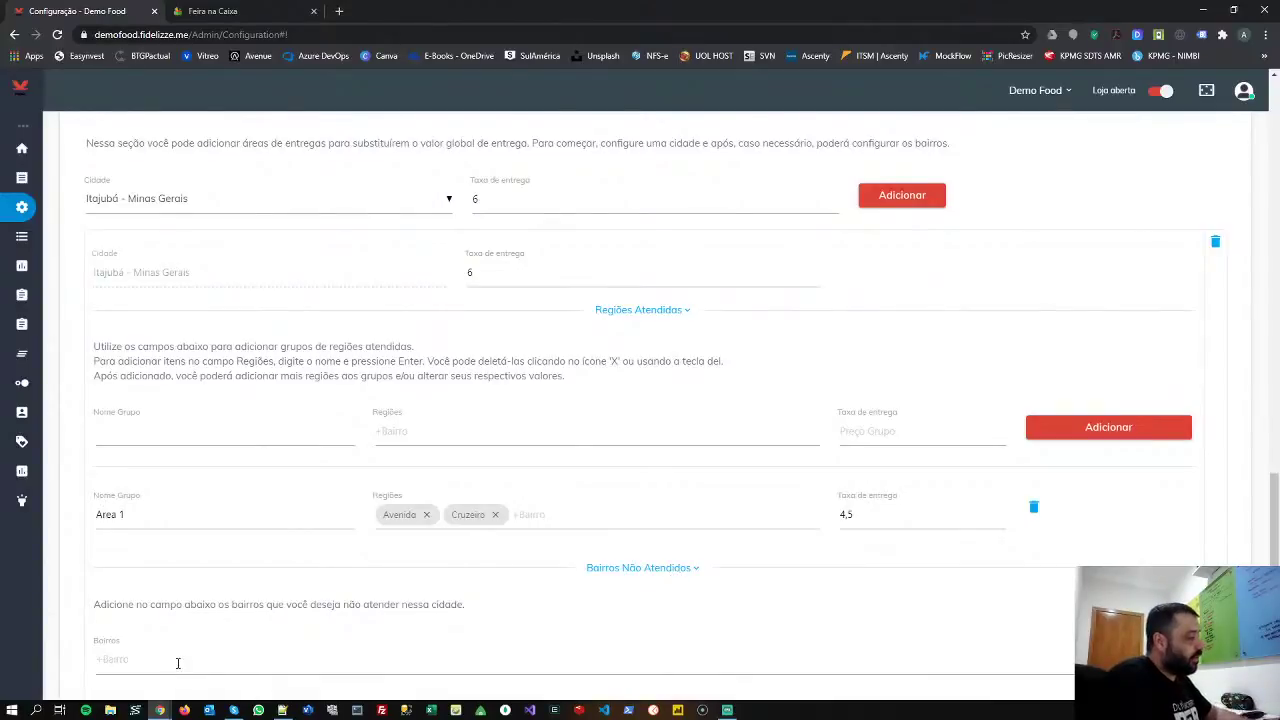
pyautogui.click(178, 665)
pyautogui.write('Santr')
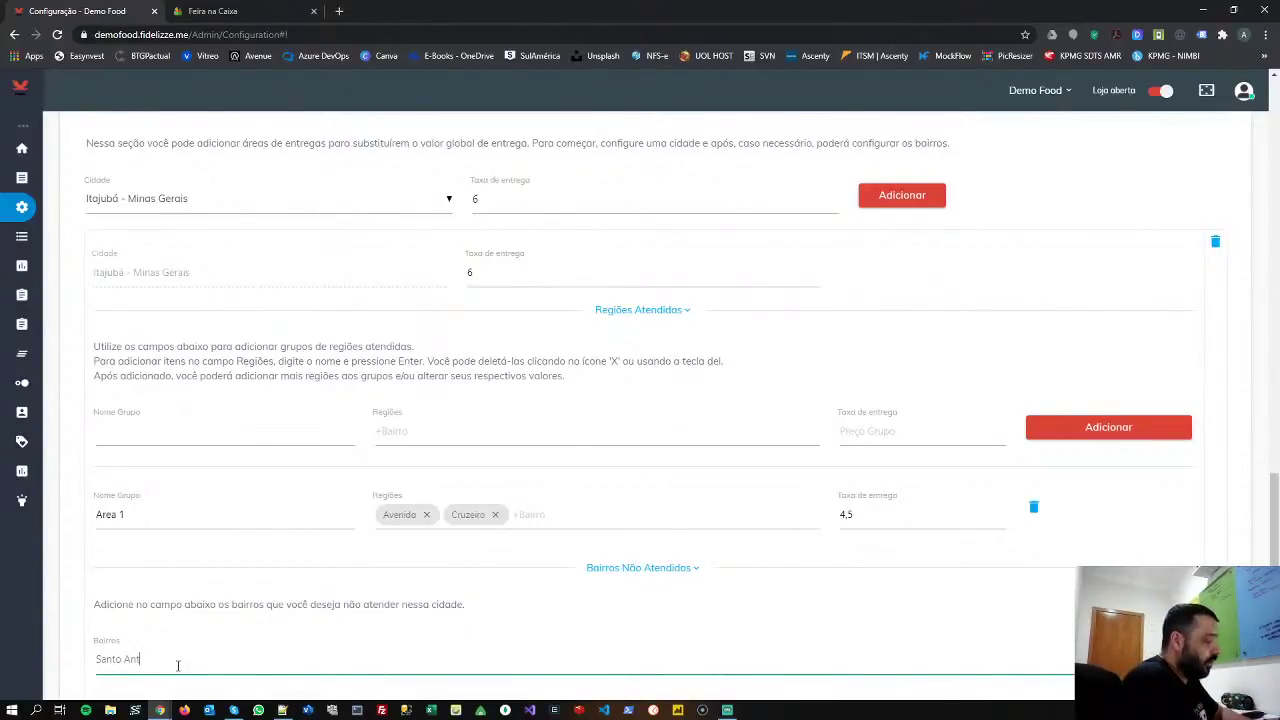
pyautogui.write(' Antônio')
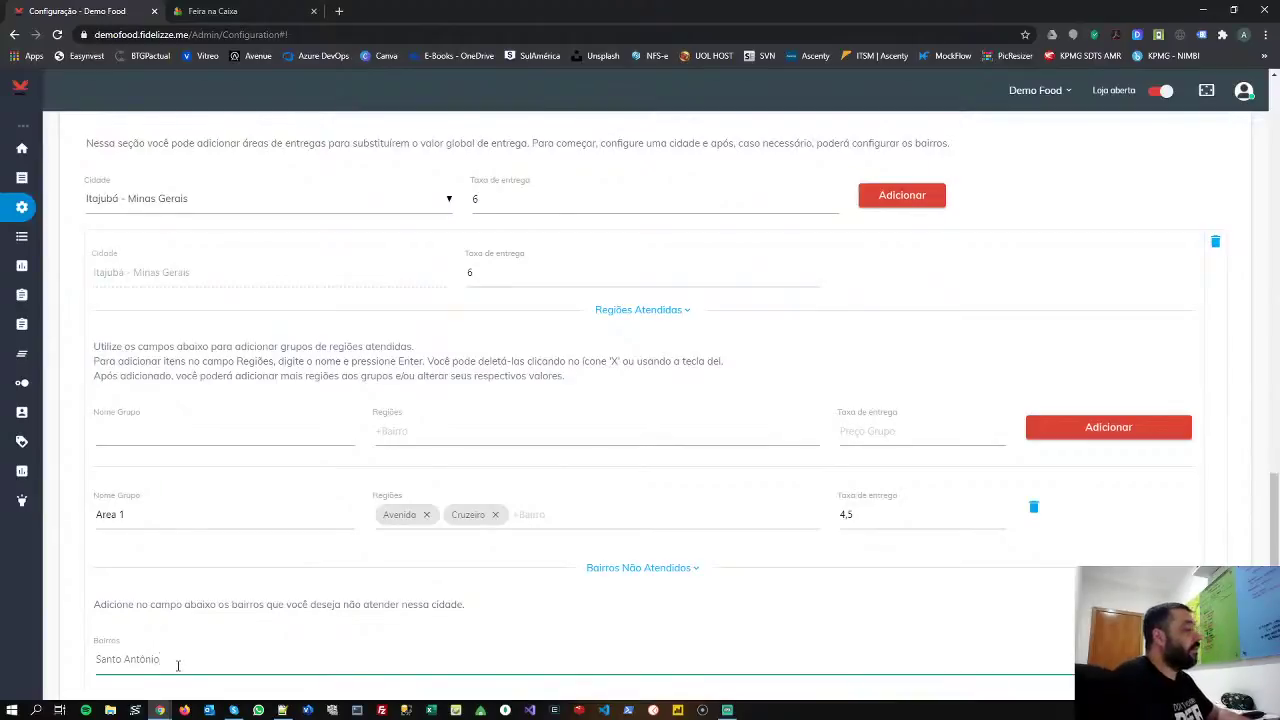
pyautogui.press('Return')
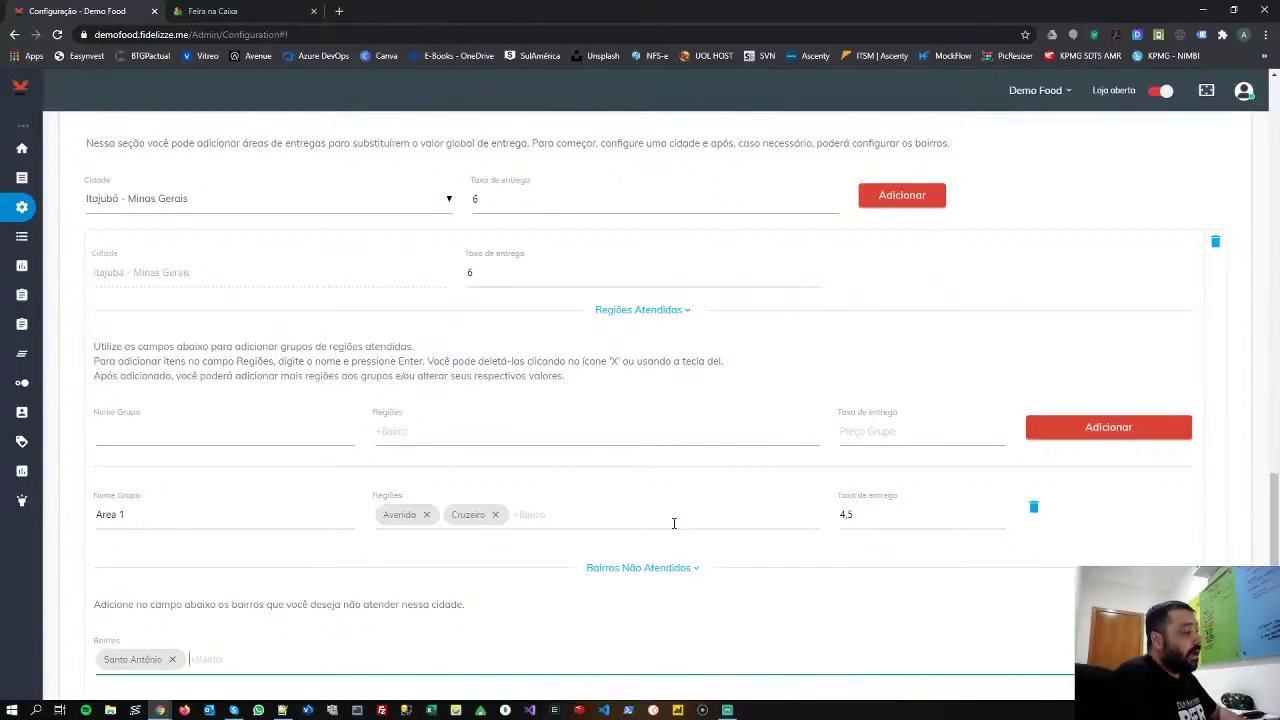
pyautogui.scroll(-2, 674, 523)
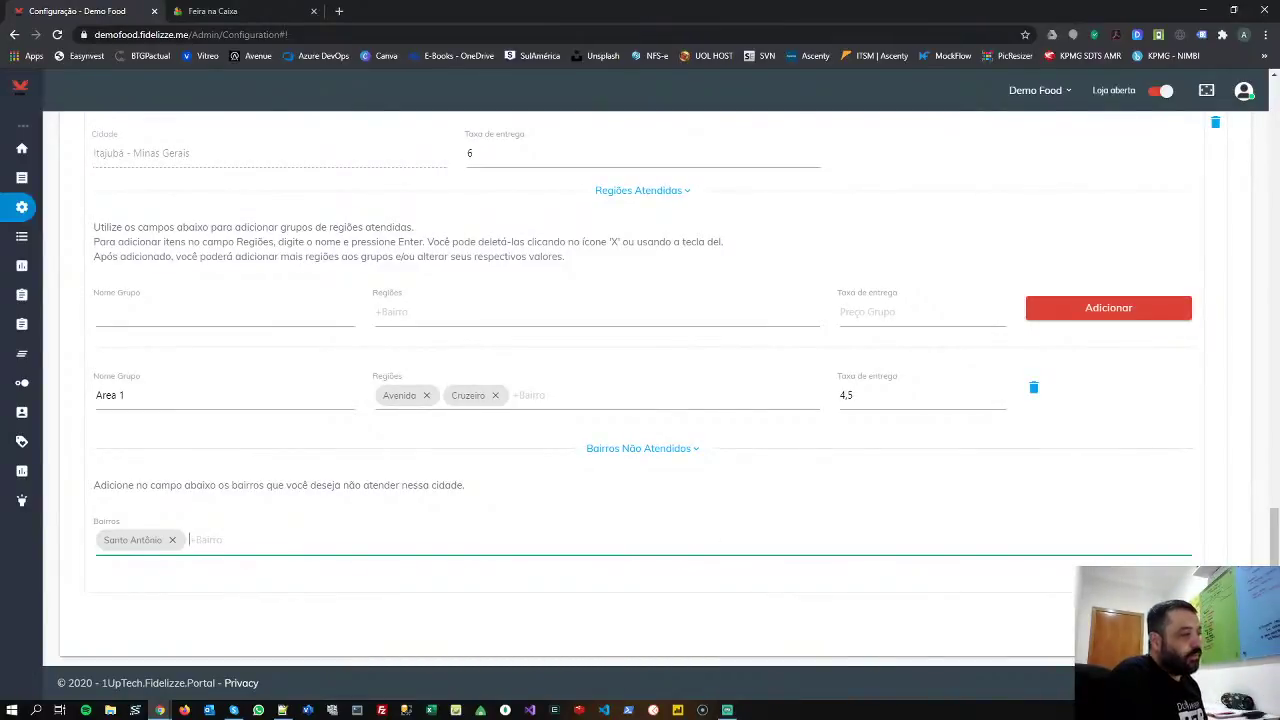
pyautogui.click(426, 449)
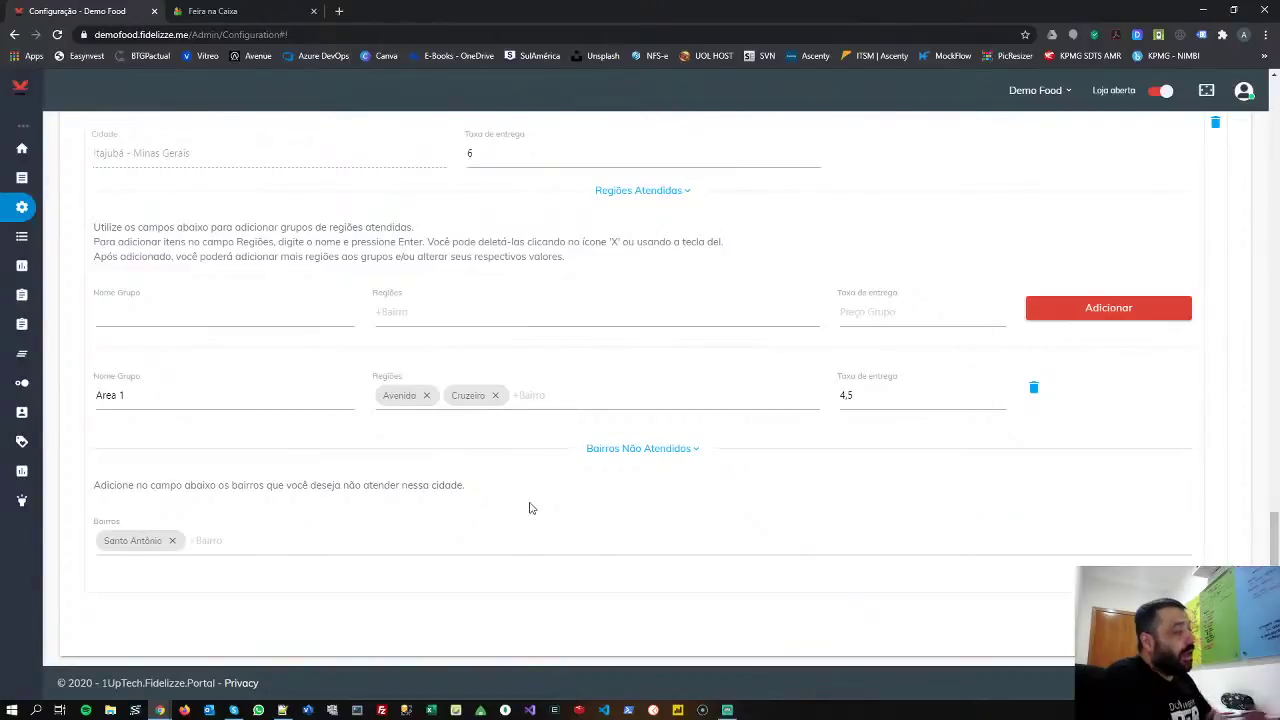
# - Review the delivery areas in Configurações de Entrega, then open the avatar's account menu
pyautogui.scroll(10, 527, 503)
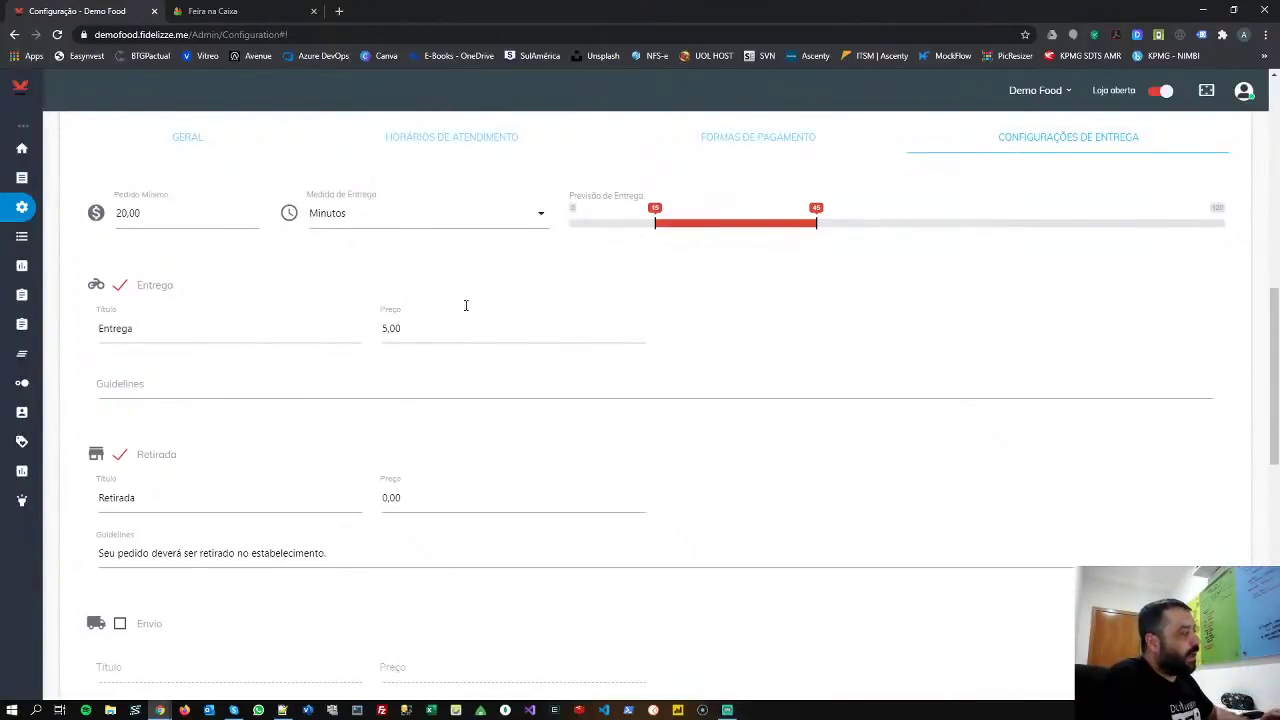
pyautogui.scroll(-10, 465, 306)
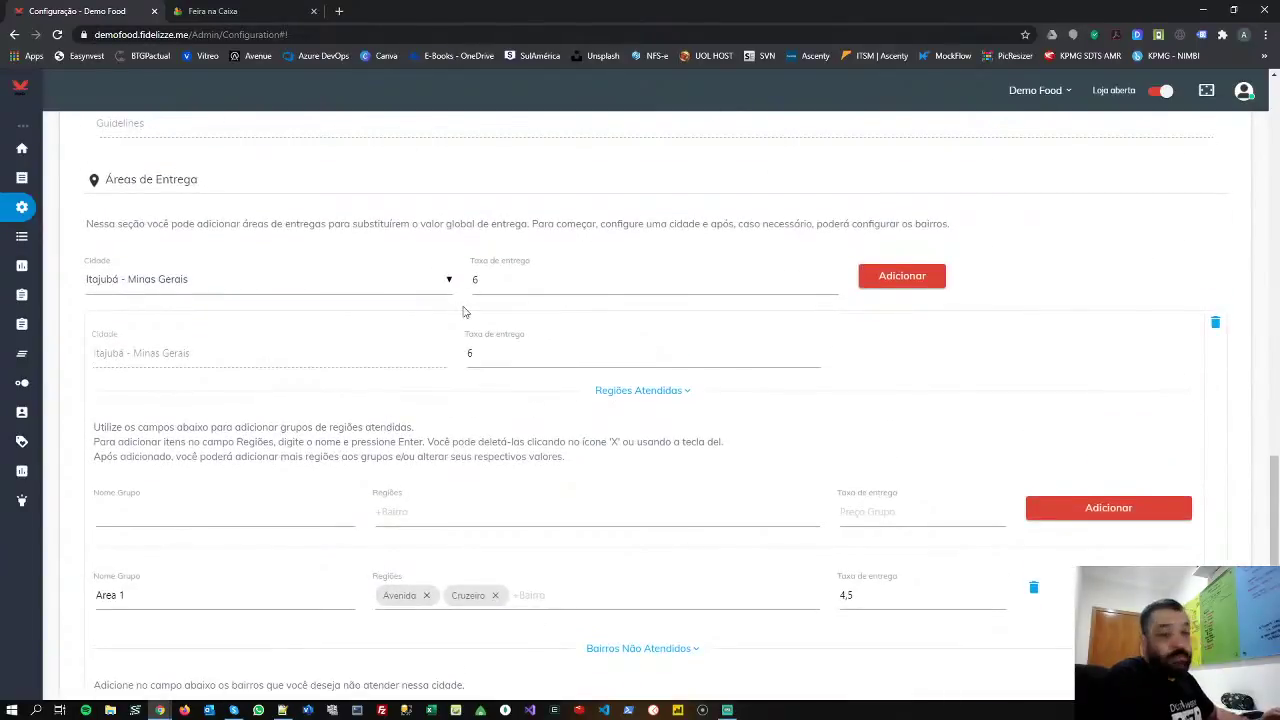
pyautogui.scroll(-1, 463, 310)
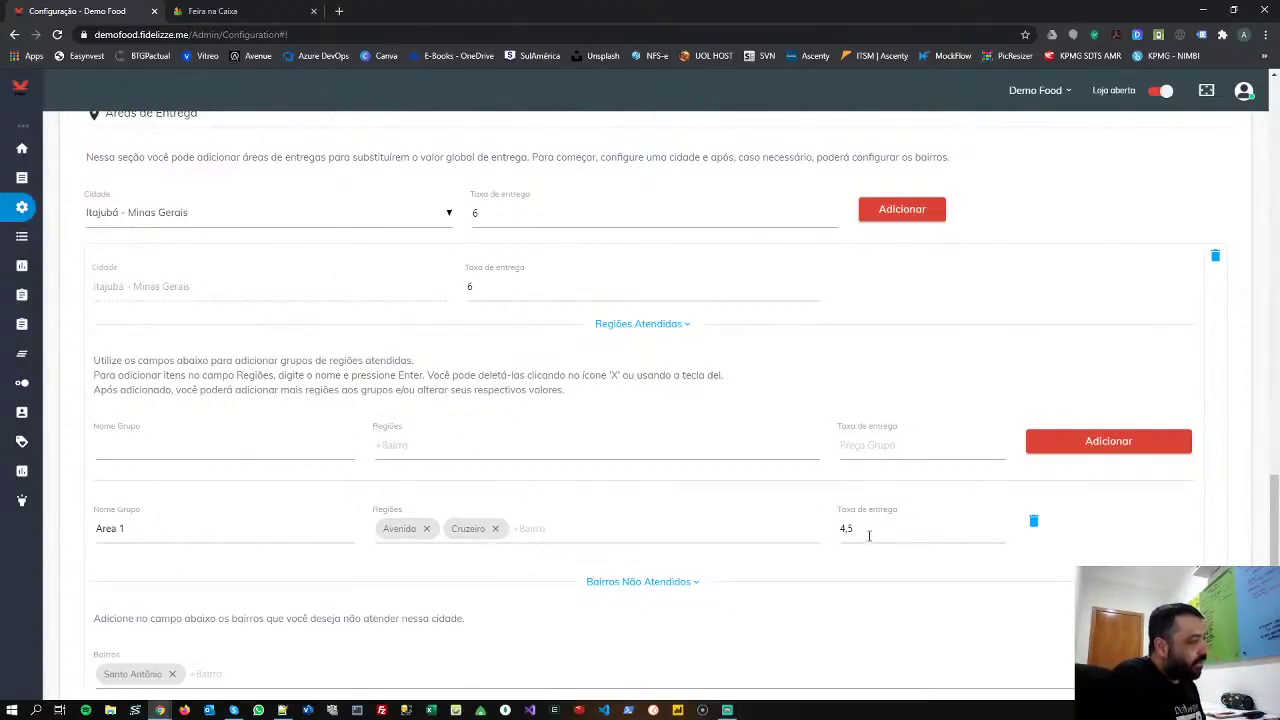
pyautogui.scroll(-2, 289, 503)
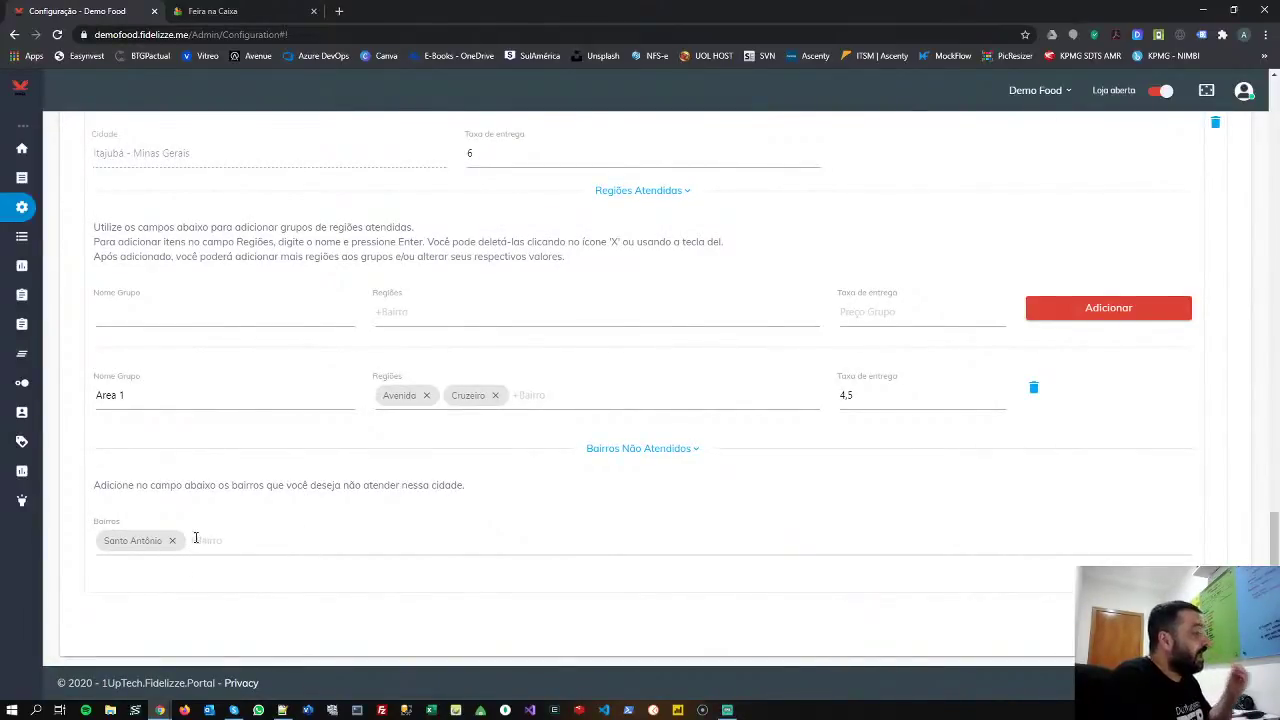
pyautogui.scroll(15, 190, 535)
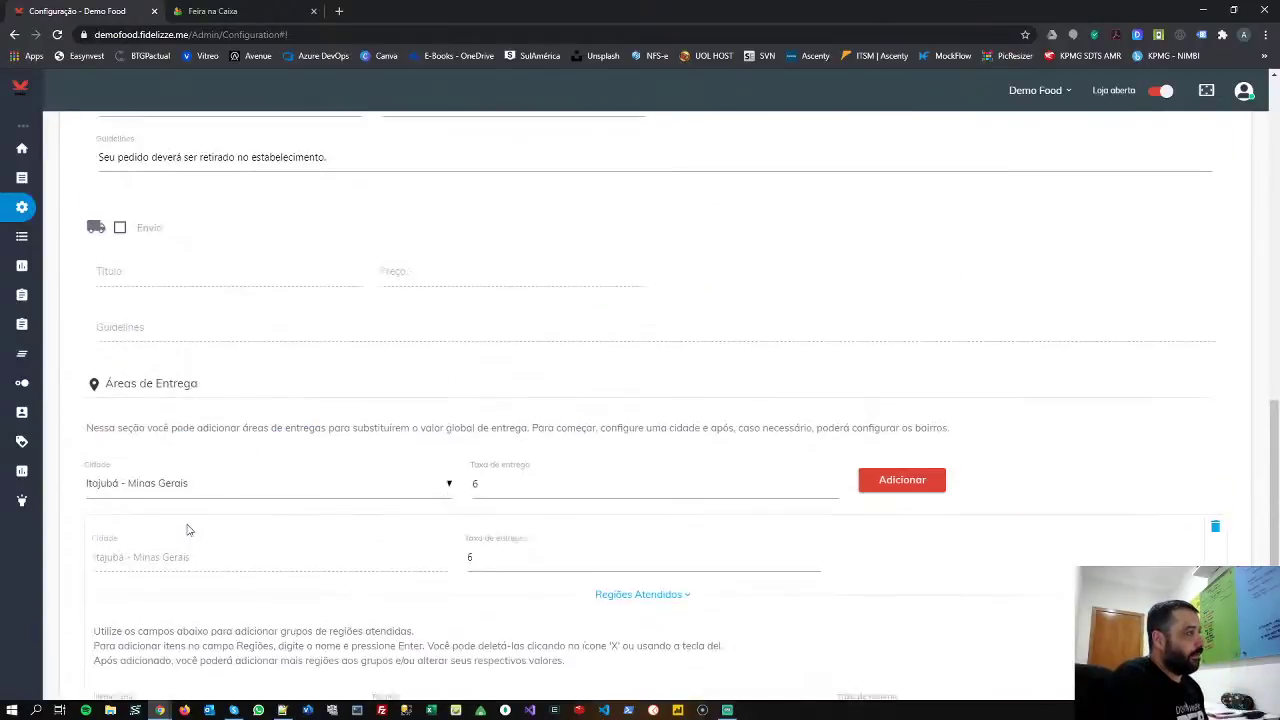
pyautogui.click(1244, 91)
# - Sign out of admin and log in with the customer's saved e-mail and password
pyautogui.click(1200, 162)
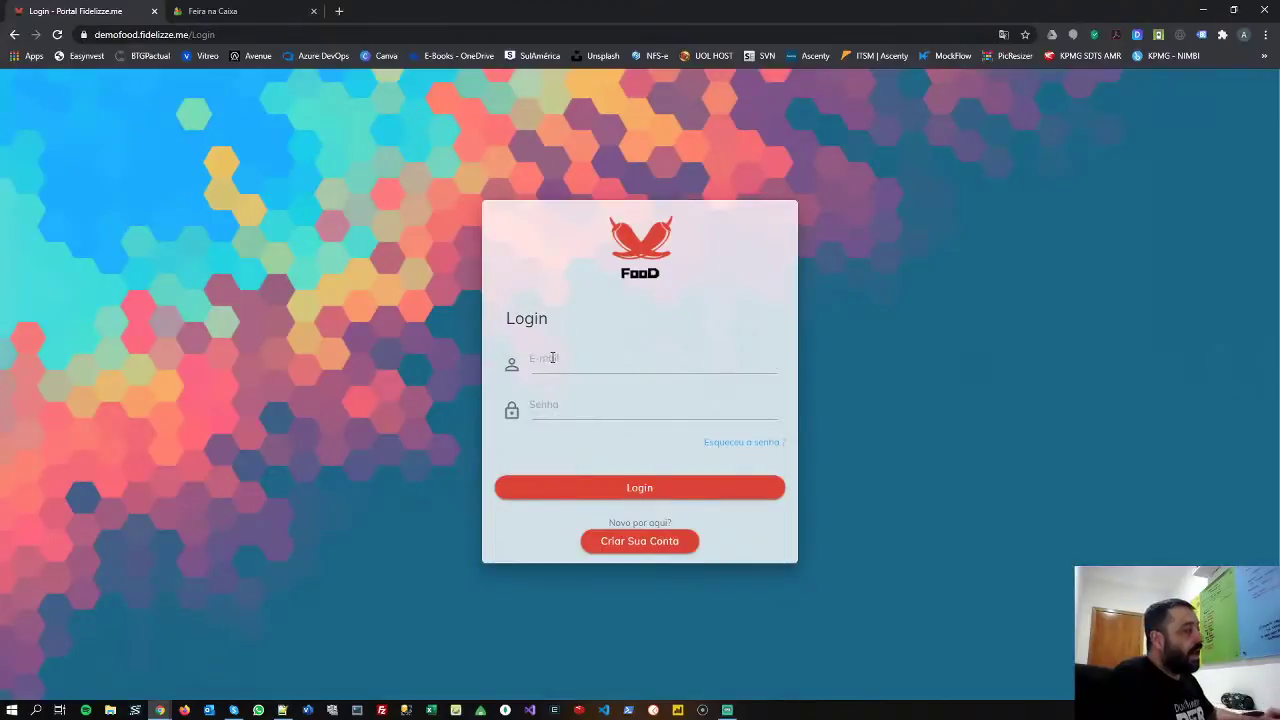
pyautogui.click(552, 362)
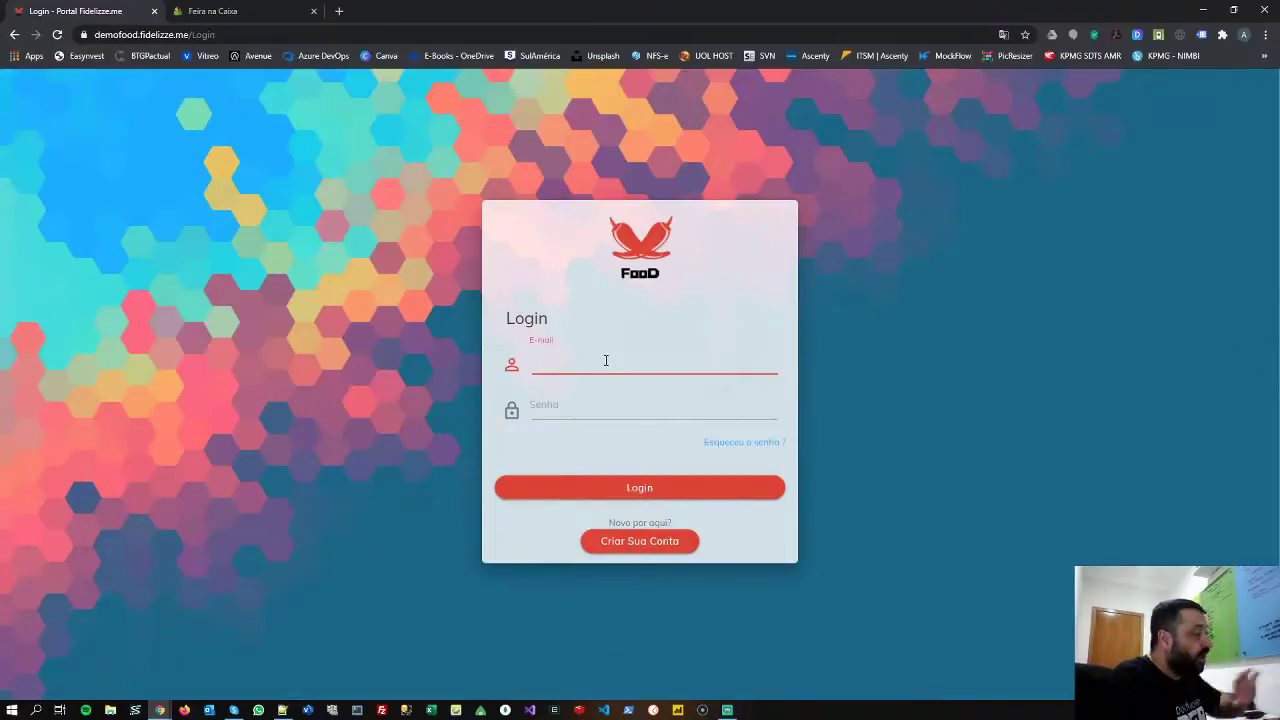
pyautogui.click(605, 360)
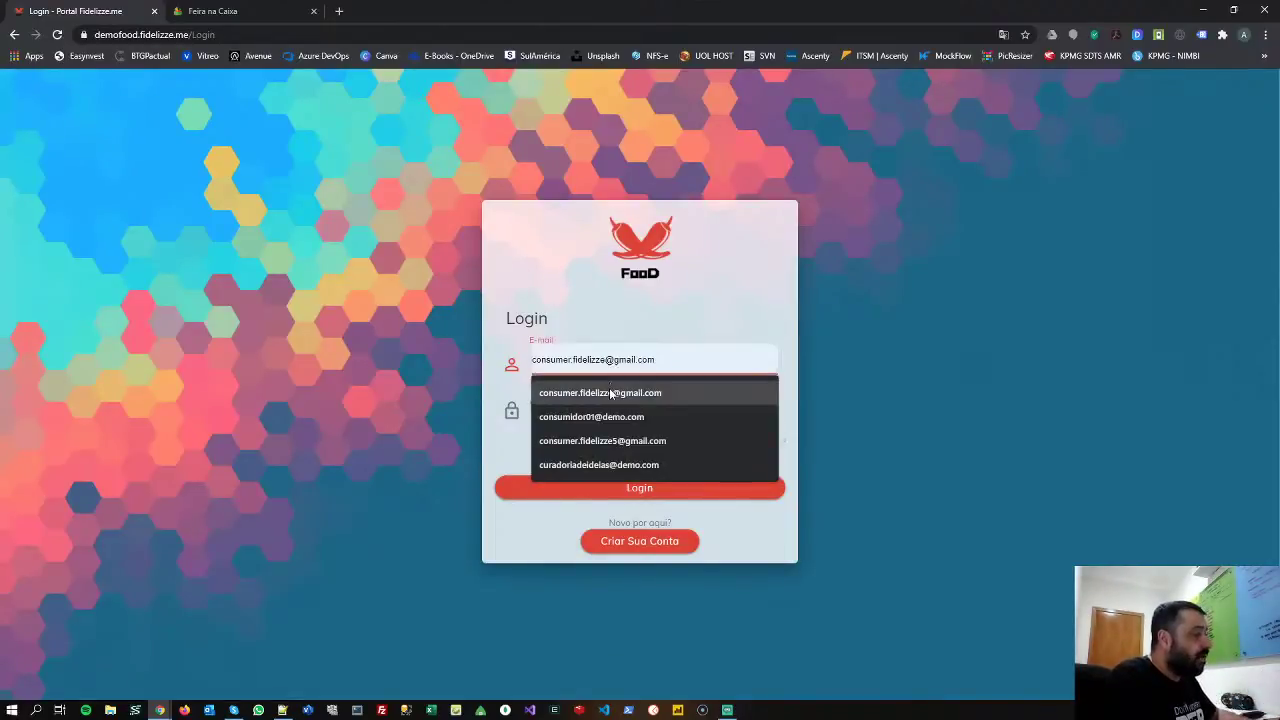
pyautogui.click(609, 388)
pyautogui.click(598, 402)
pyautogui.write('123')
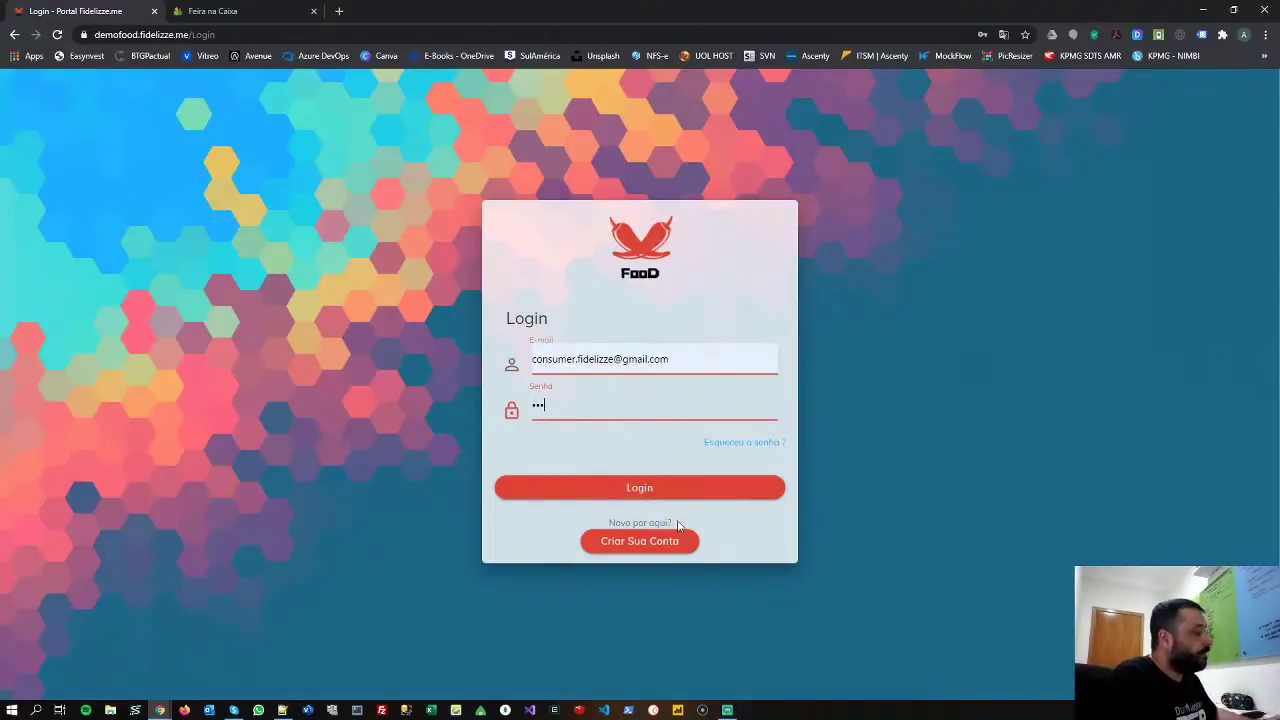
pyautogui.click(672, 500)
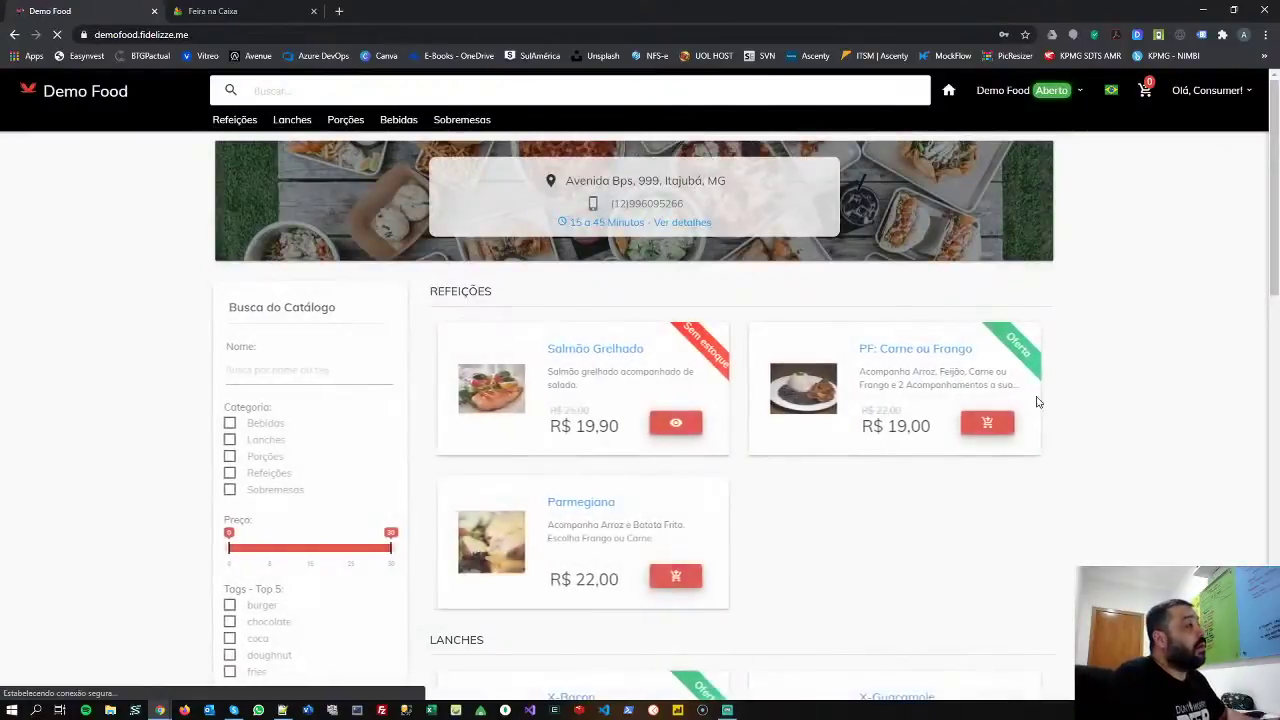
# - Add 2× PF: Carne ou Frango (Peito de Frango, Ovo Frito, Farofa) and proceed to checkout
pyautogui.click(990, 424)
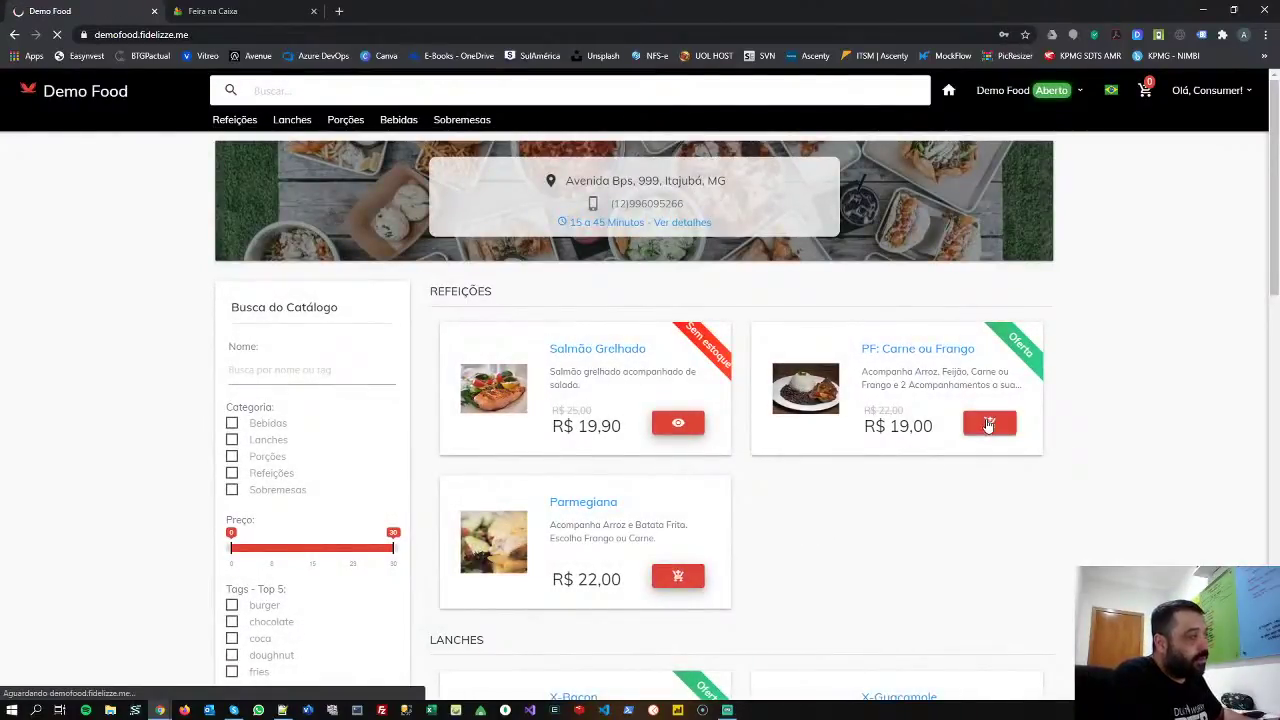
pyautogui.click(871, 229)
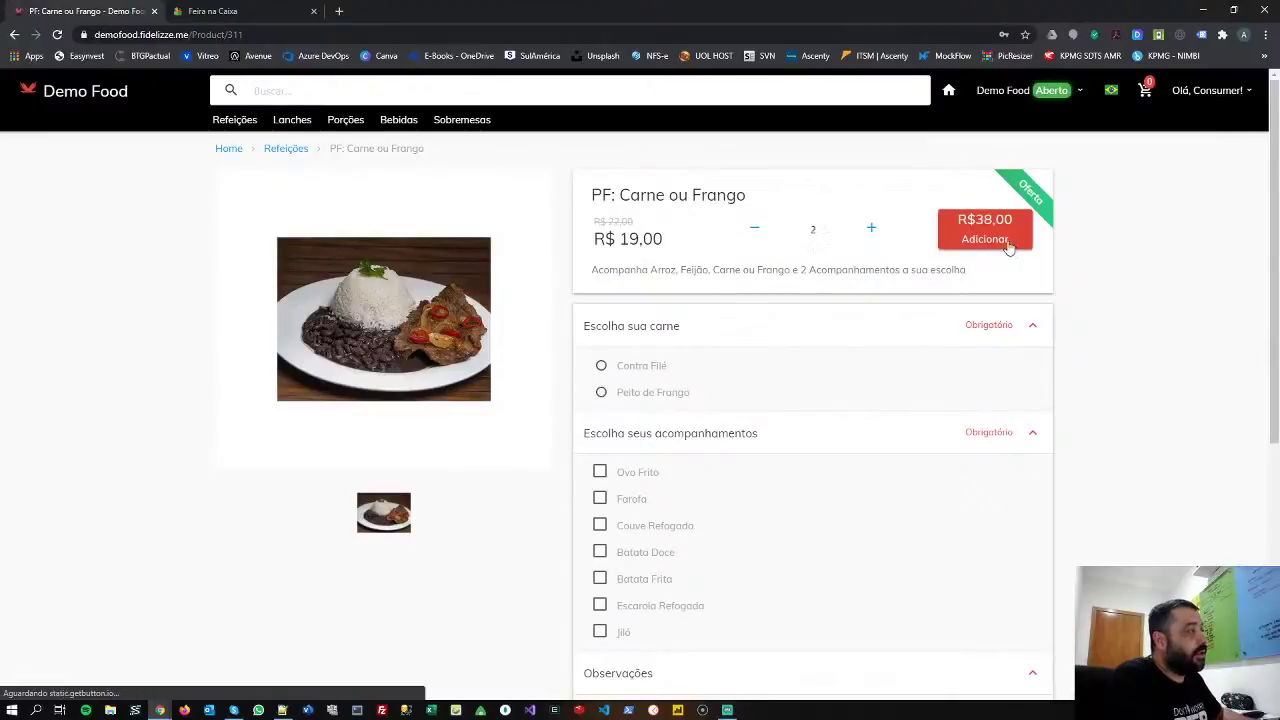
pyautogui.click(995, 240)
pyautogui.click(631, 228)
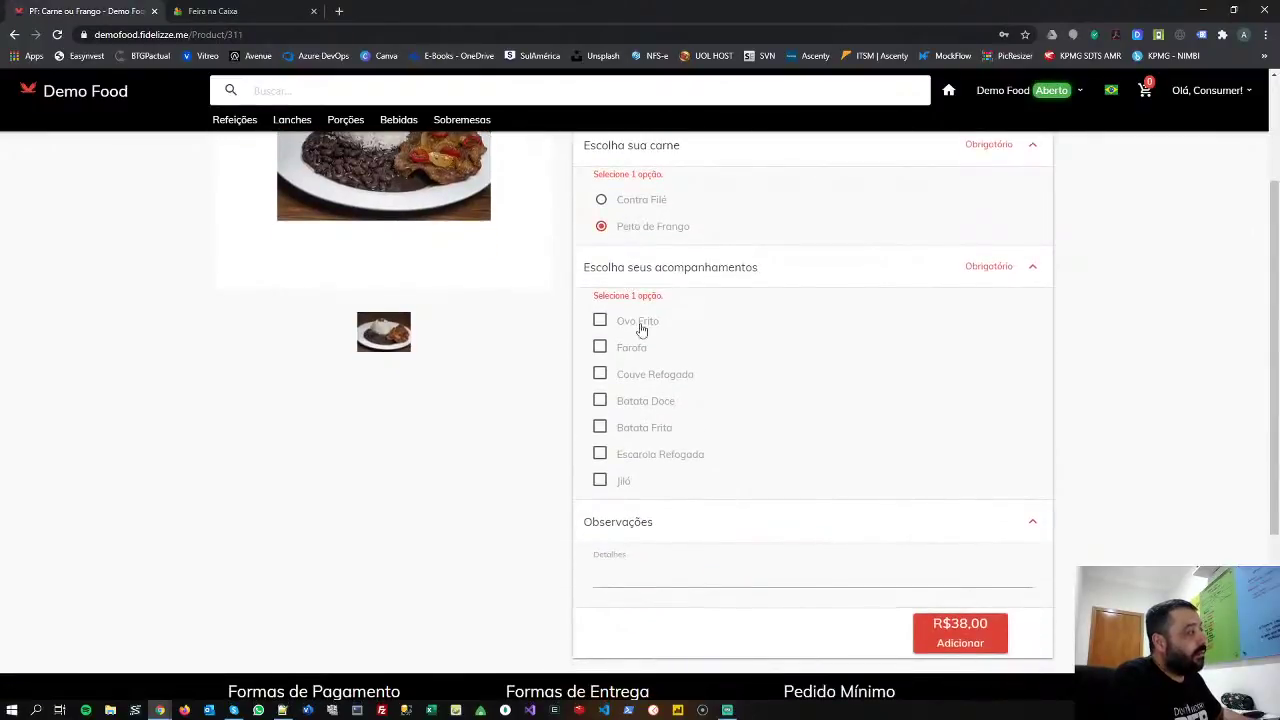
pyautogui.click(632, 324)
pyautogui.click(638, 355)
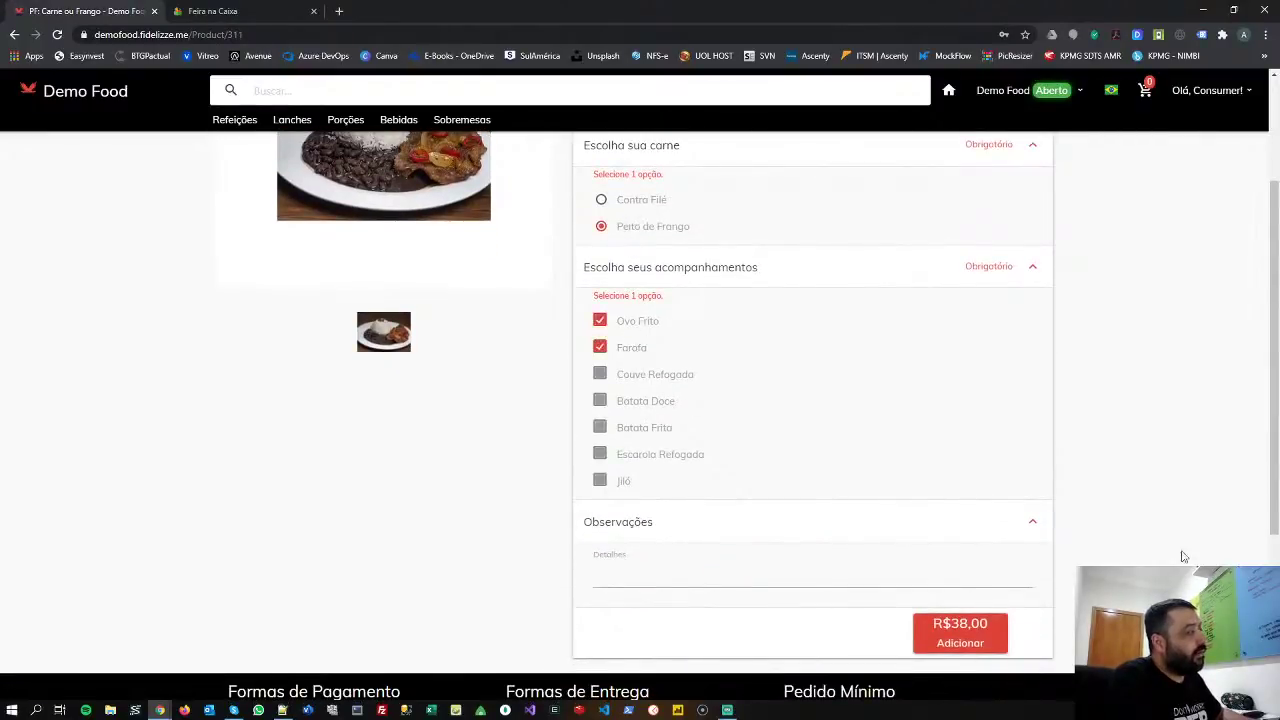
pyautogui.click(1000, 645)
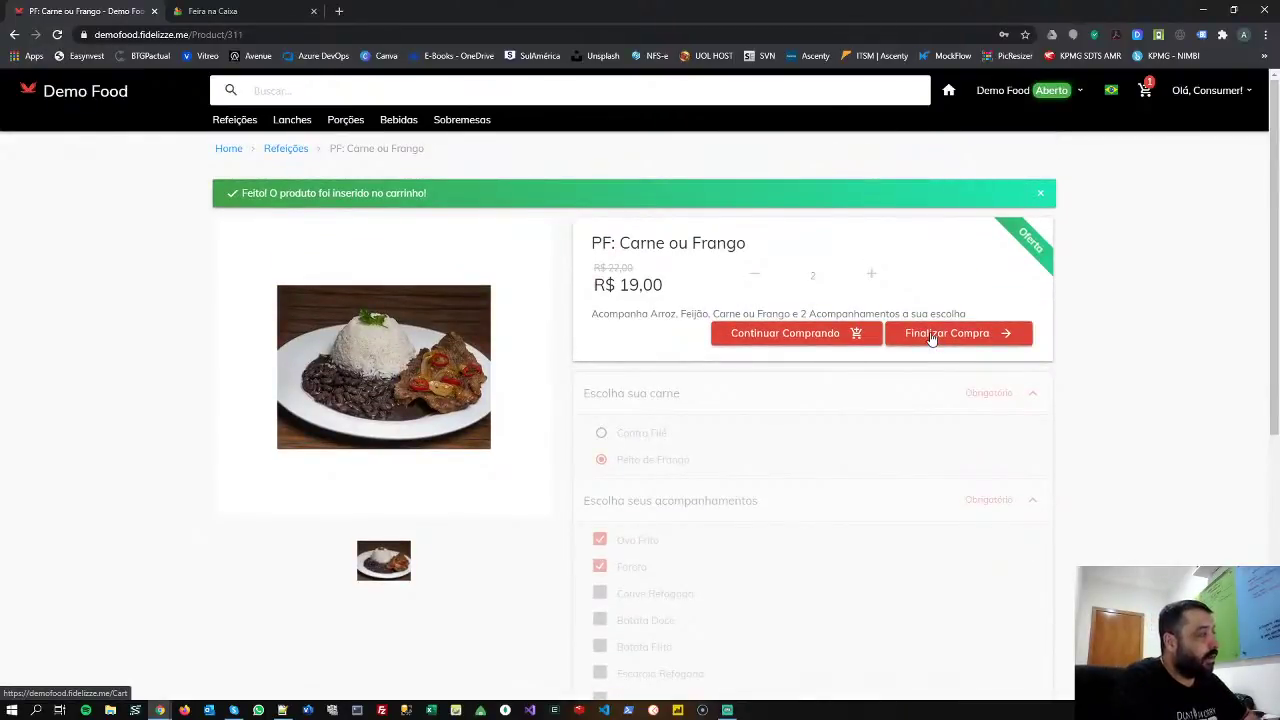
pyautogui.click(931, 335)
pyautogui.click(930, 325)
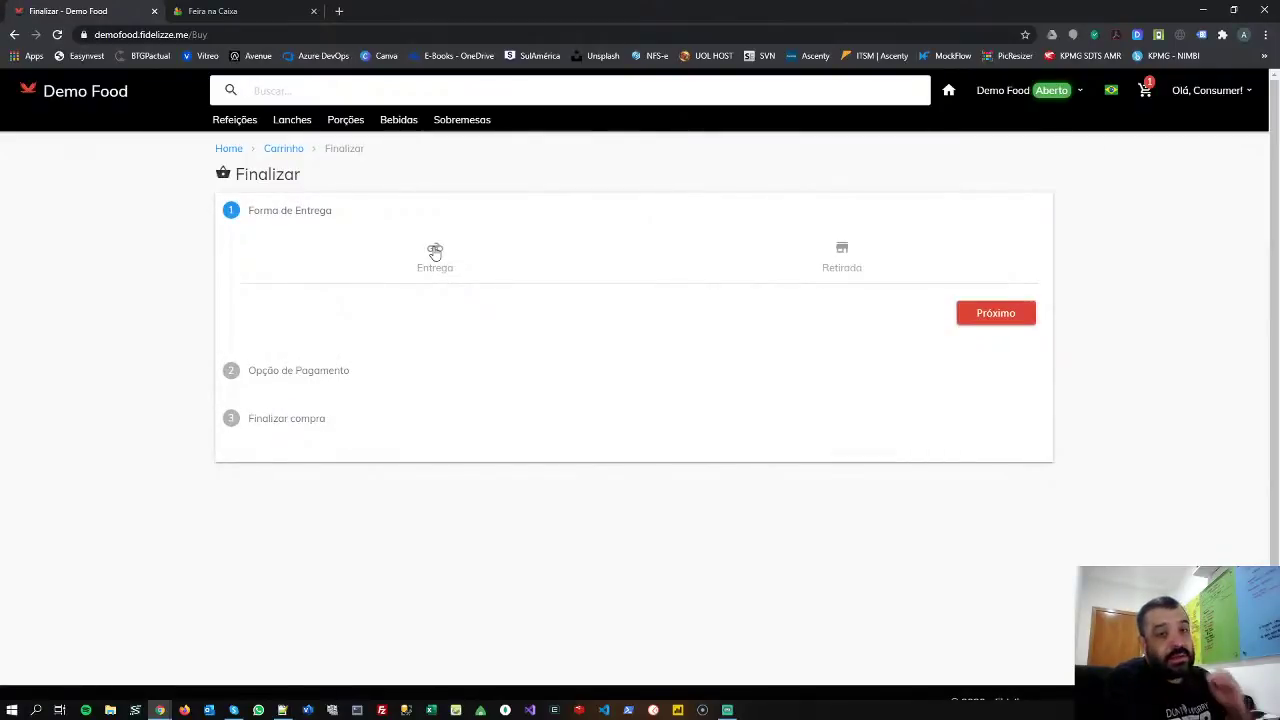
# - Choose Entrega as delivery method and scroll to the address form, highlighting Centro
pyautogui.click(435, 253)
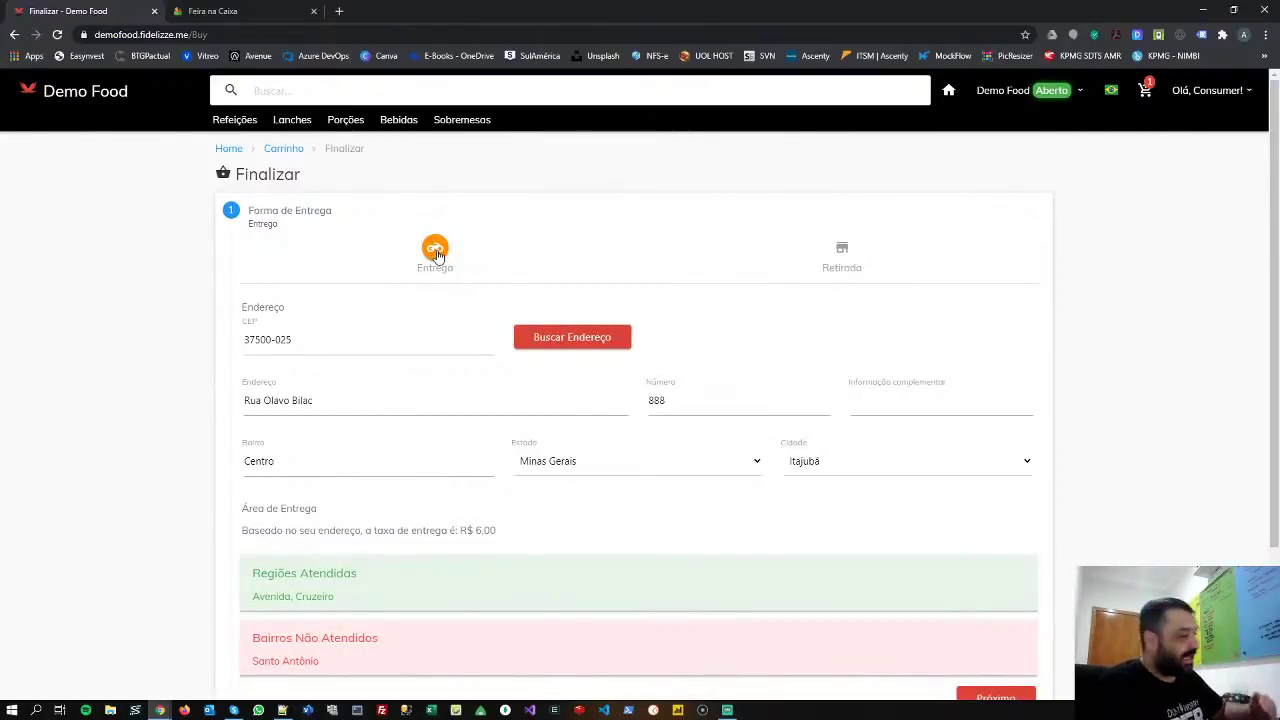
pyautogui.scroll(-2, 437, 253)
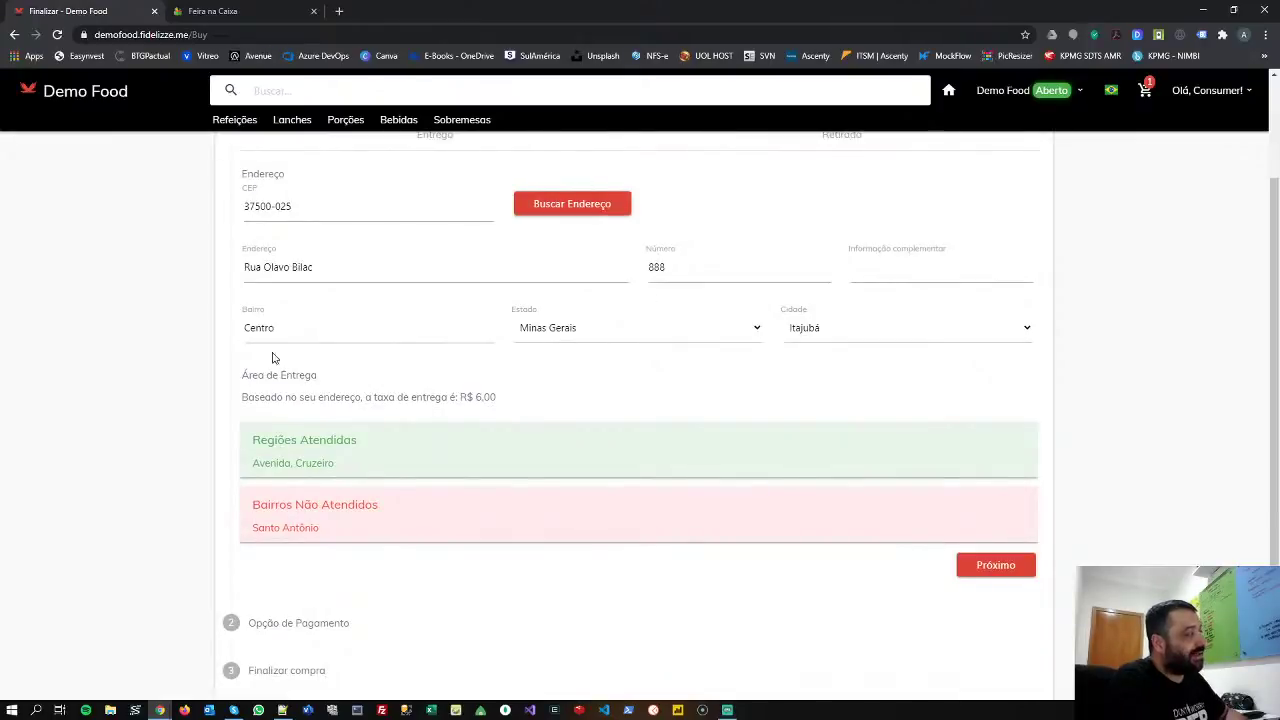
pyautogui.doubleClick(264, 331)
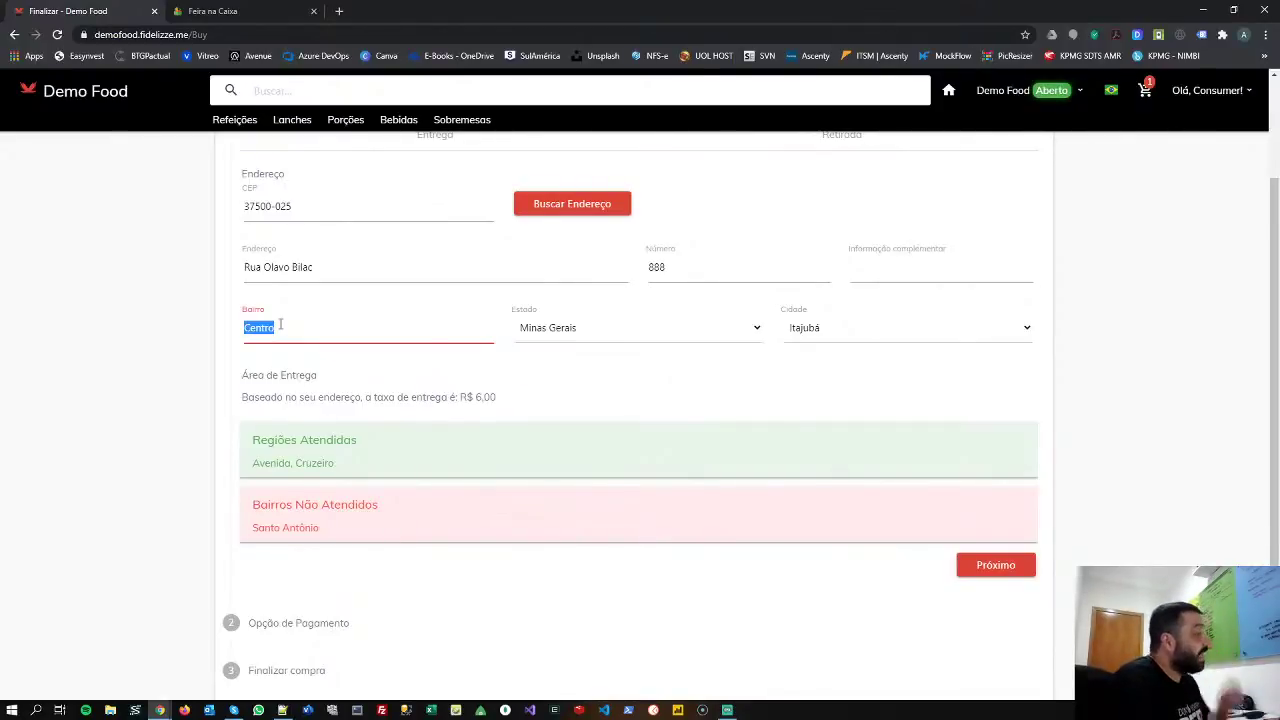
pyautogui.moveTo(461, 397); pyautogui.dragTo(505, 400)
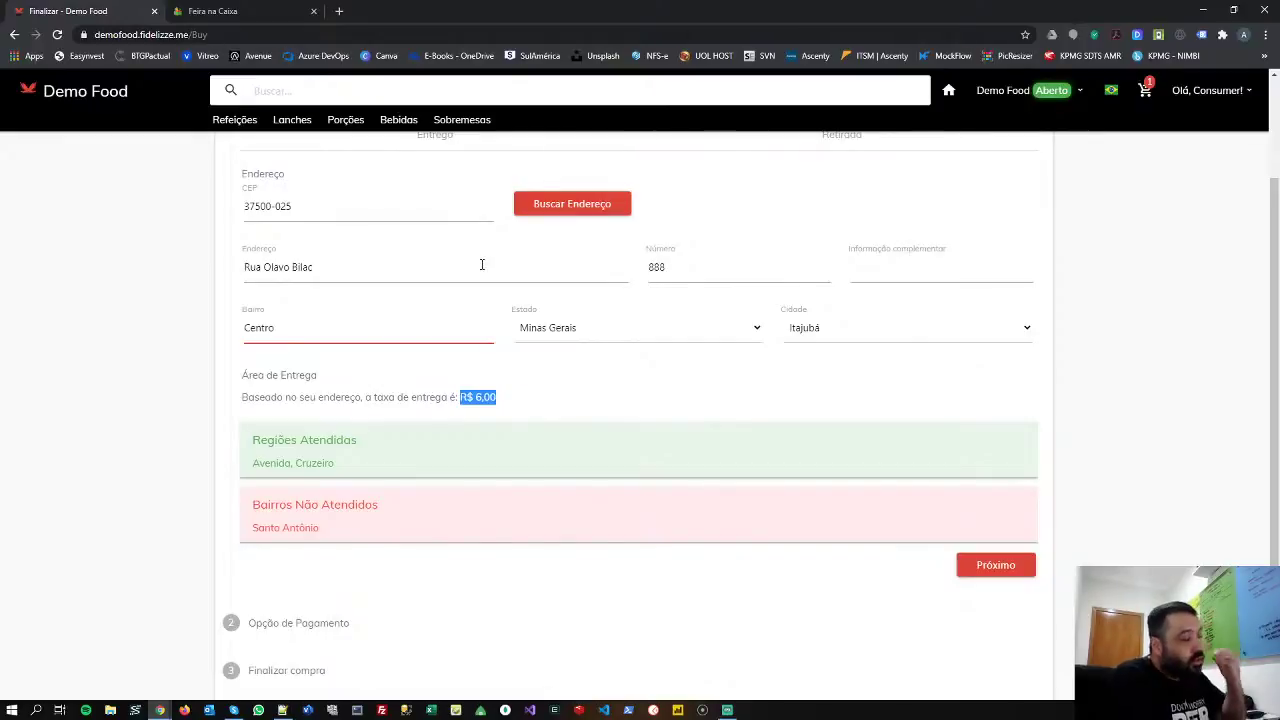
pyautogui.click(585, 205)
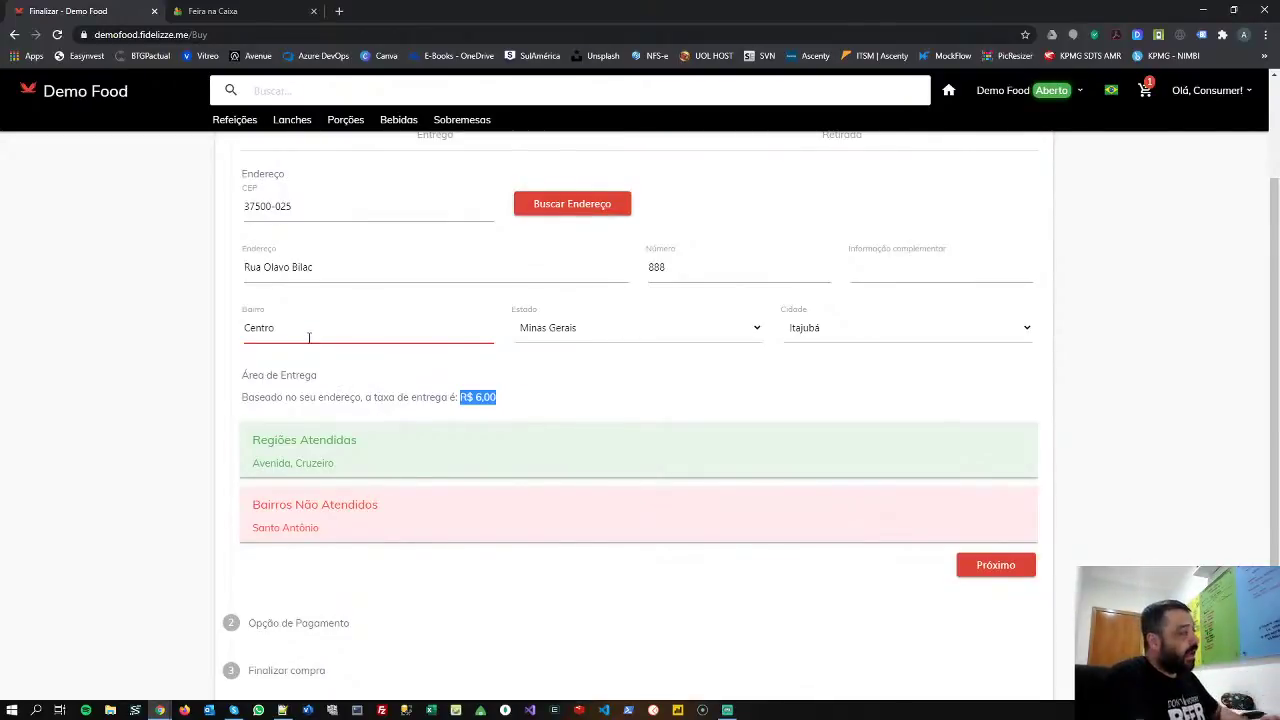
pyautogui.moveTo(296, 327); pyautogui.dragTo(234, 334)
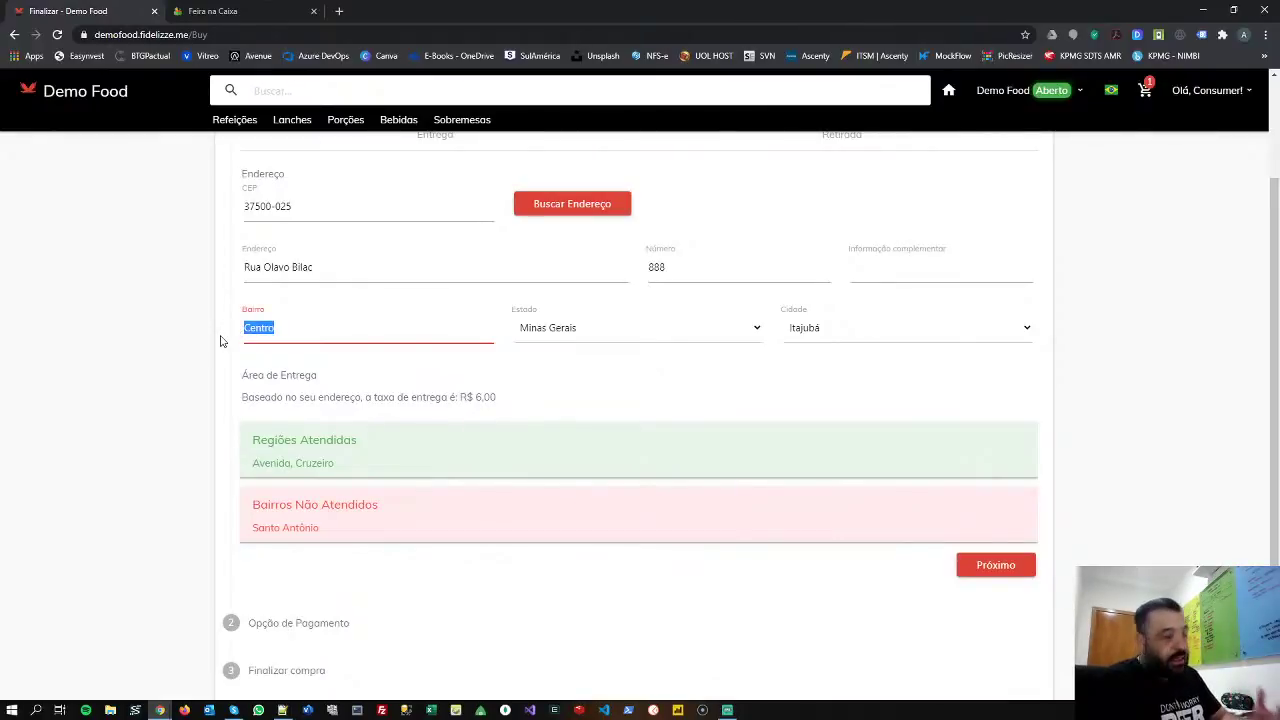
pyautogui.click(290, 328)
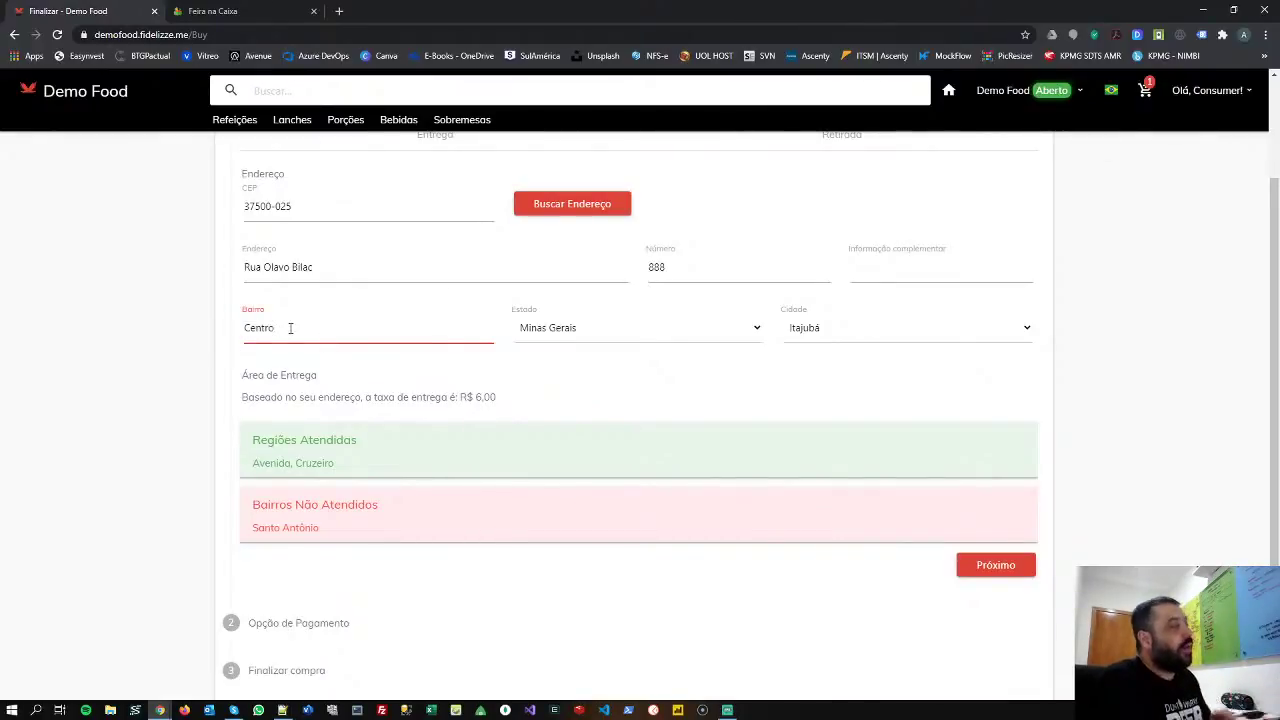